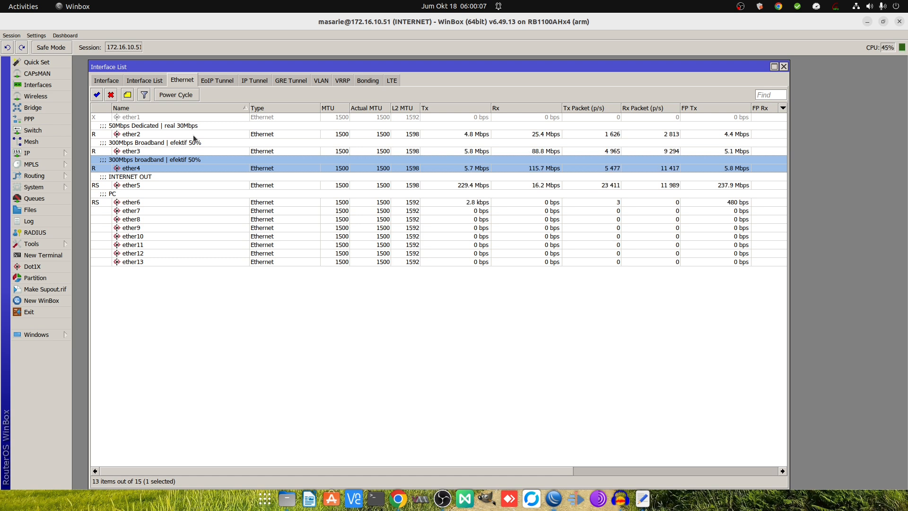
# Examine the ether2 dedicated line and the ether3 broadband line in the Ethernet interface list.
pyautogui.click(192, 125)
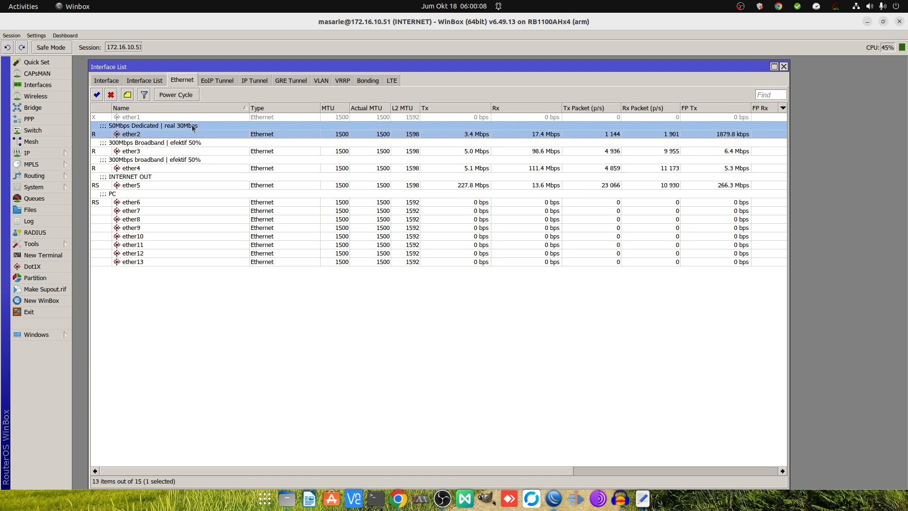
pyautogui.click(172, 146)
pyautogui.click(172, 135)
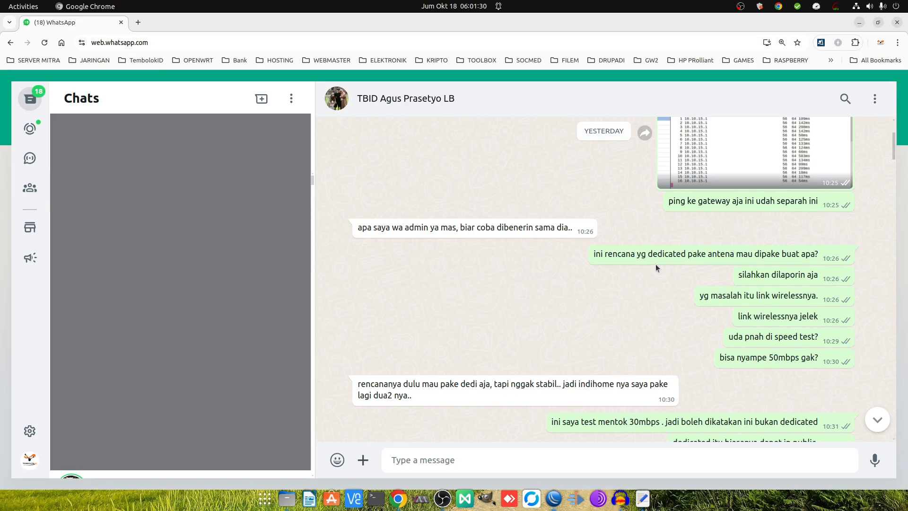
# Find the terminal screenshot of the ping to 10.10.15.1 in the chat, view it enlarged and close it.
pyautogui.scroll(10, 656, 264)
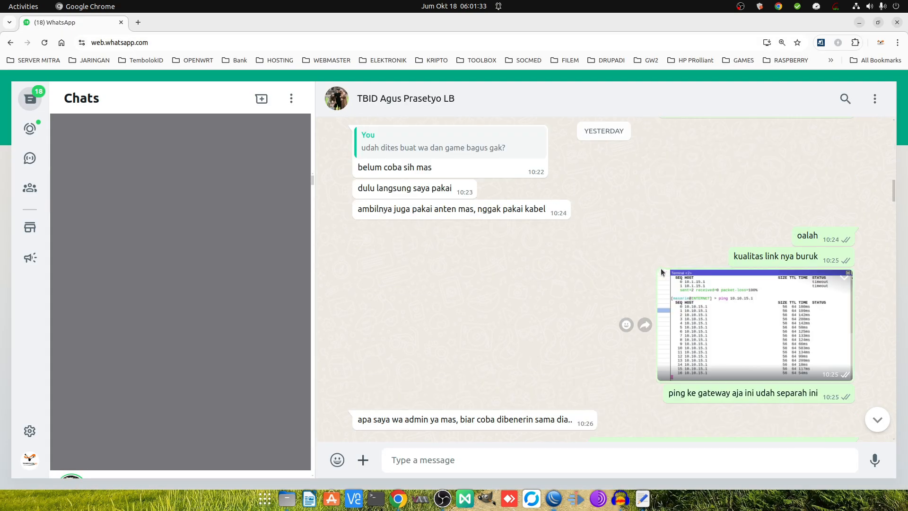
pyautogui.scroll(5, 664, 264)
pyautogui.scroll(-20, 669, 261)
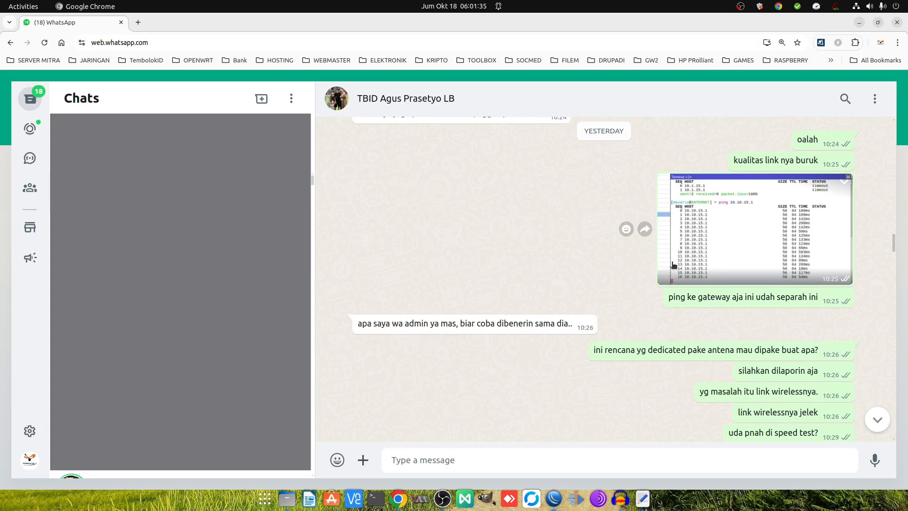
pyautogui.scroll(5, 675, 264)
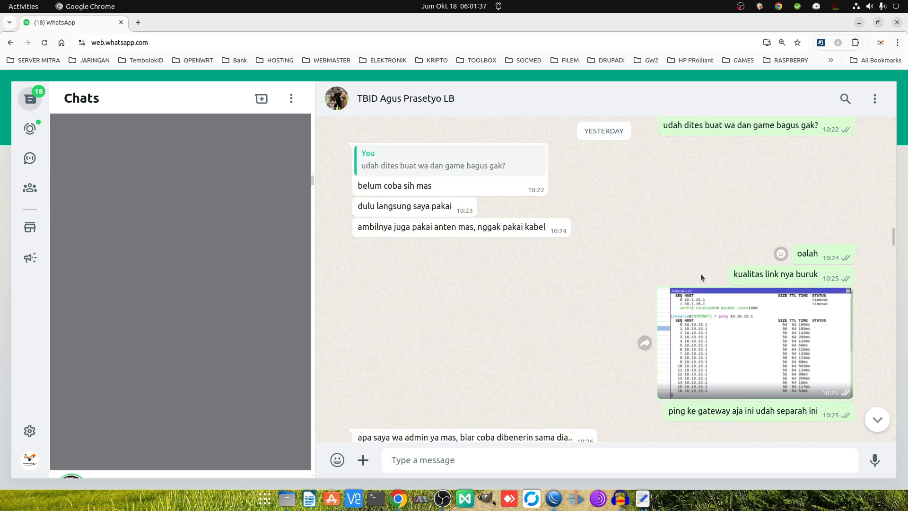
pyautogui.click(744, 330)
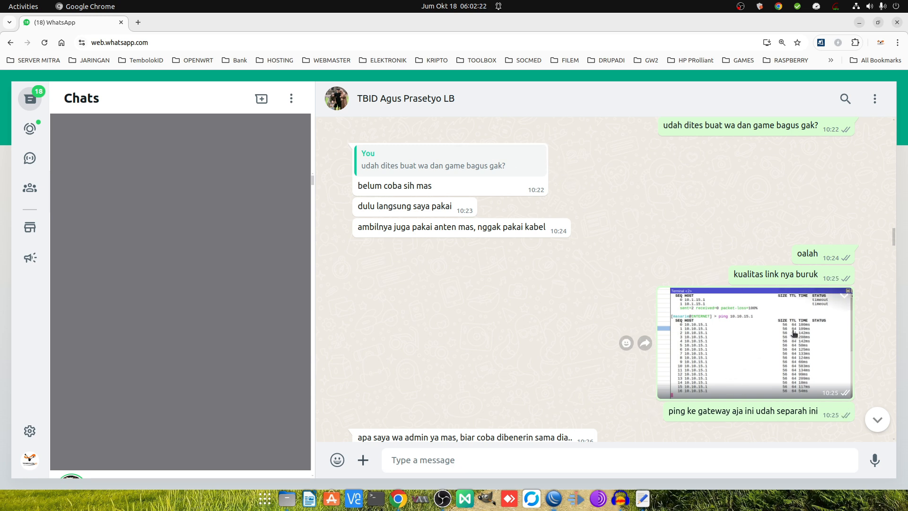
pyautogui.click(734, 333)
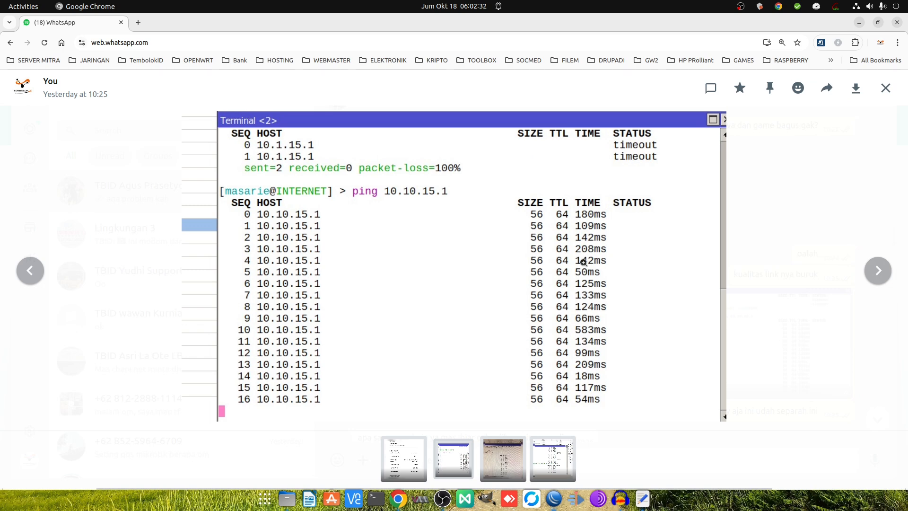
pyautogui.press('Escape')
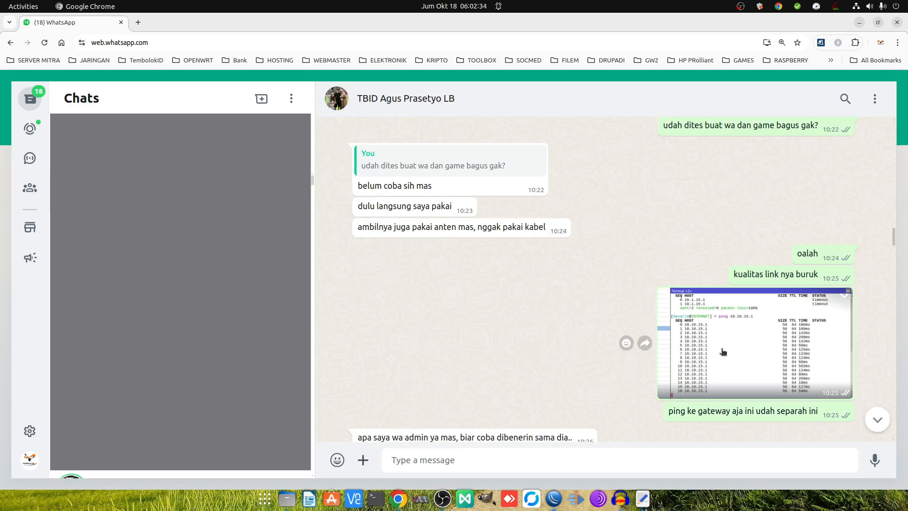
# View the customer's ping photo captioned "iya mas," enlarged and close it.
pyautogui.scroll(-10, 743, 366)
pyautogui.scroll(-3, 743, 362)
pyautogui.scroll(4, 742, 362)
pyautogui.click(440, 310)
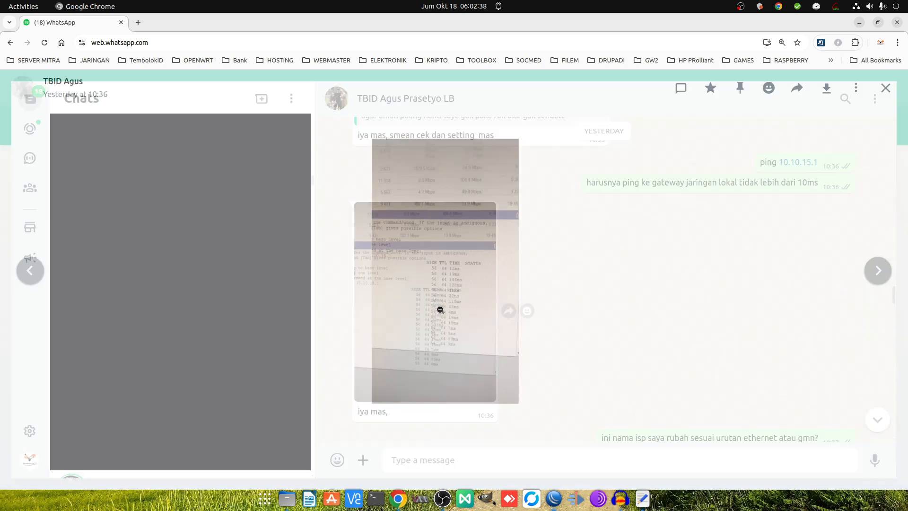
pyautogui.press('Escape')
# View the ping screenshot captioned "baru kpake 5mbps ping nya uda bengkak" enlarged and close it.
pyautogui.scroll(-5, 671, 351)
pyautogui.scroll(-15, 671, 355)
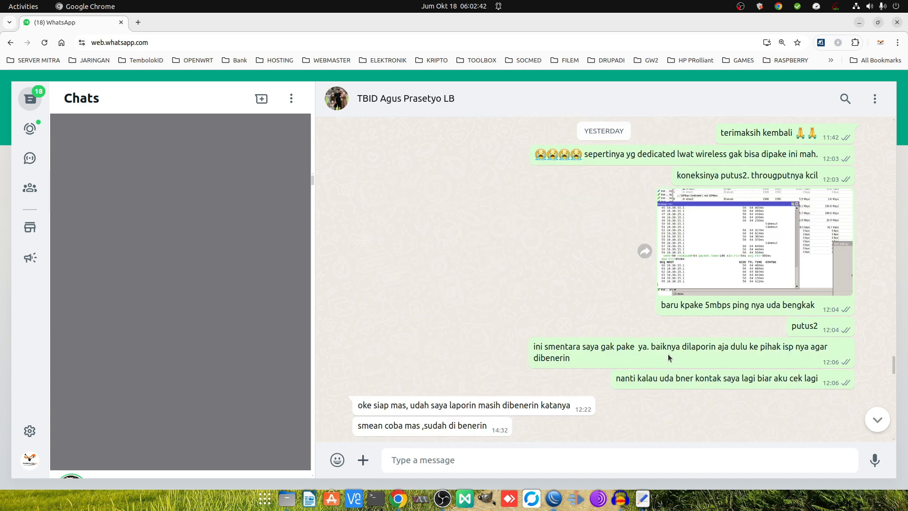
pyautogui.scroll(-3, 668, 354)
pyautogui.scroll(5, 667, 354)
pyautogui.click(764, 285)
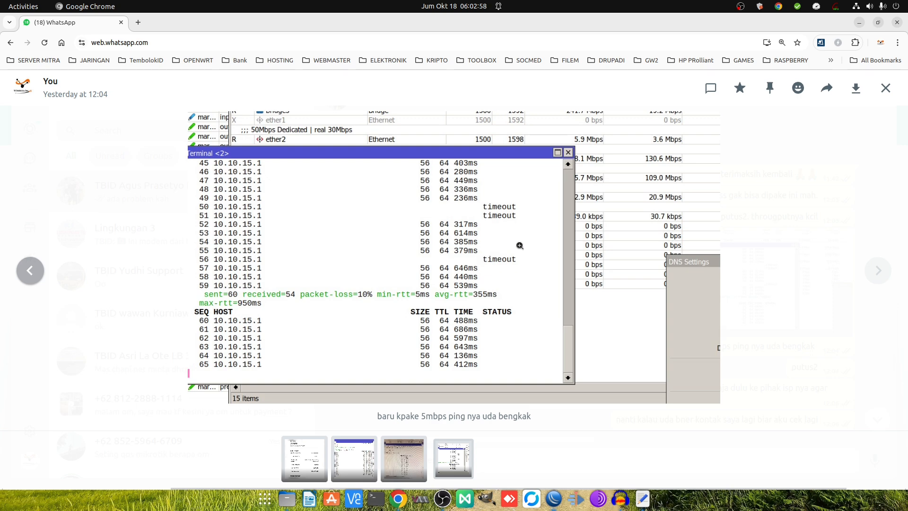
pyautogui.press('Escape')
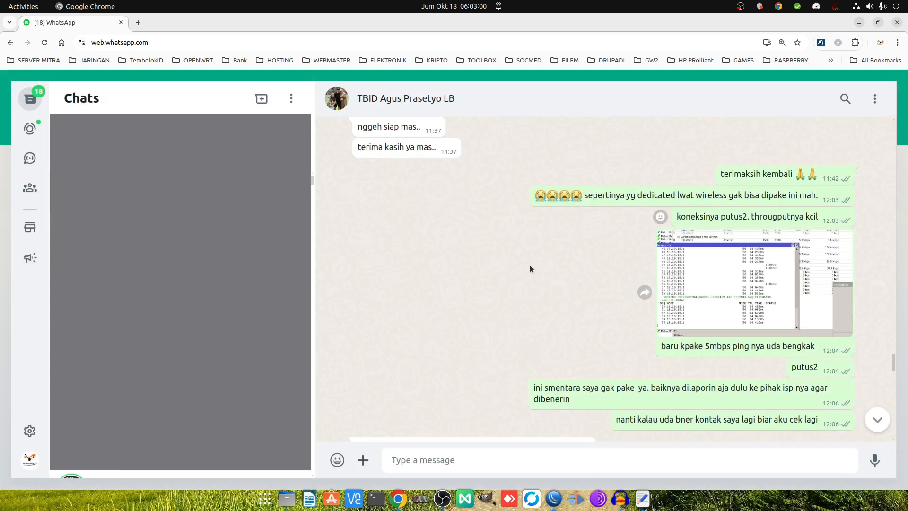
# Review the chat messages about the dedicated wireless link's bandwidth, stability and game performance.
pyautogui.scroll(10, 623, 279)
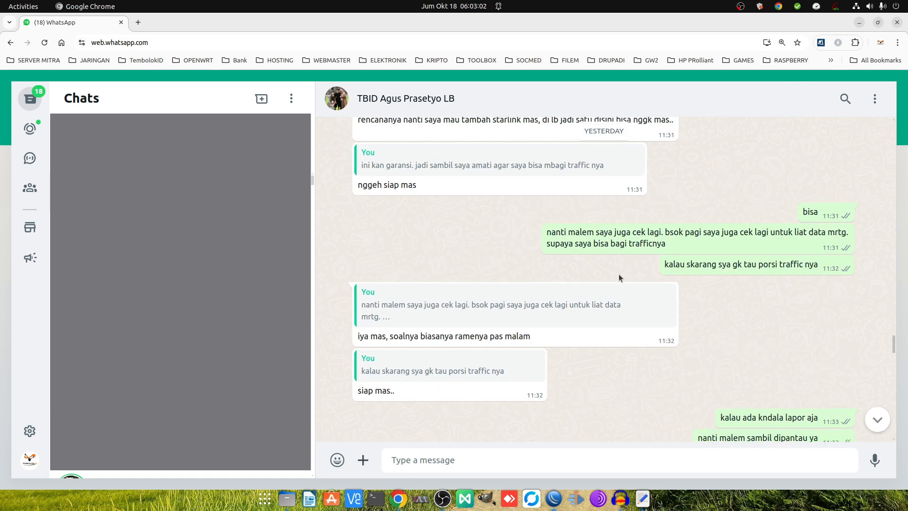
pyautogui.scroll(15, 623, 281)
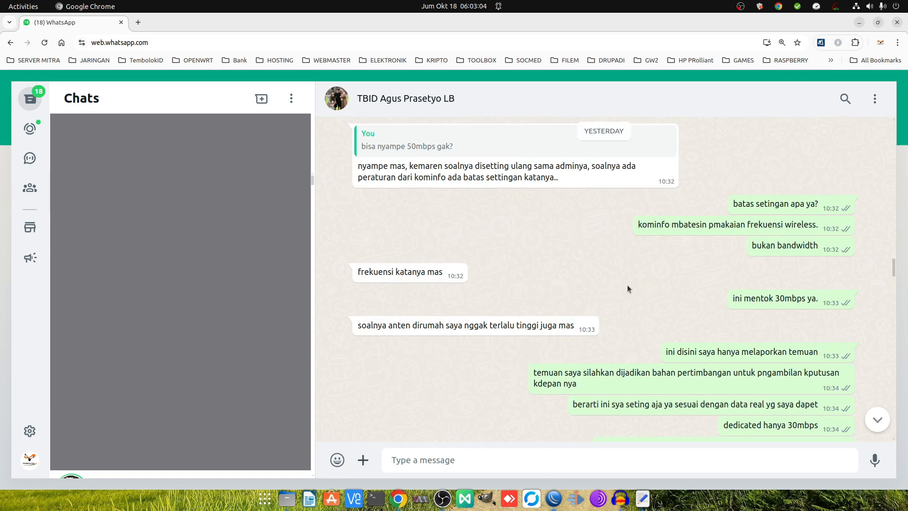
pyautogui.scroll(-15, 630, 293)
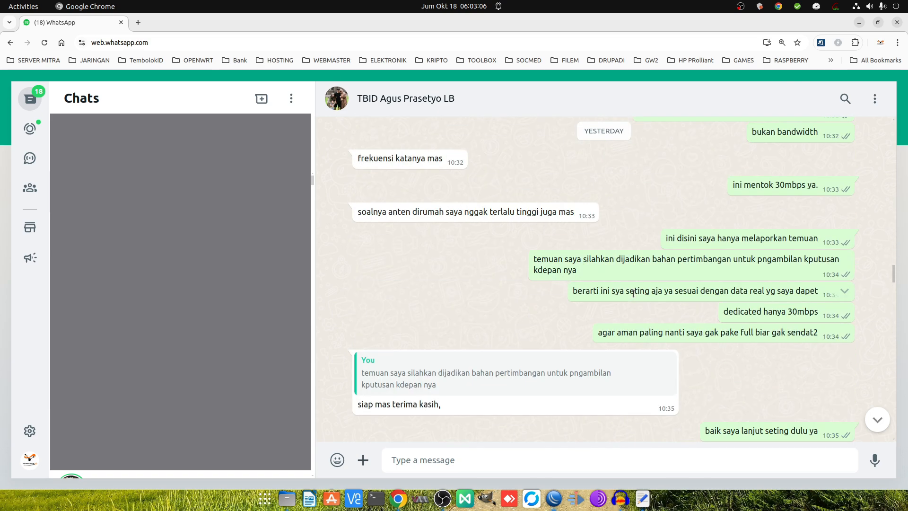
pyautogui.scroll(-15, 628, 279)
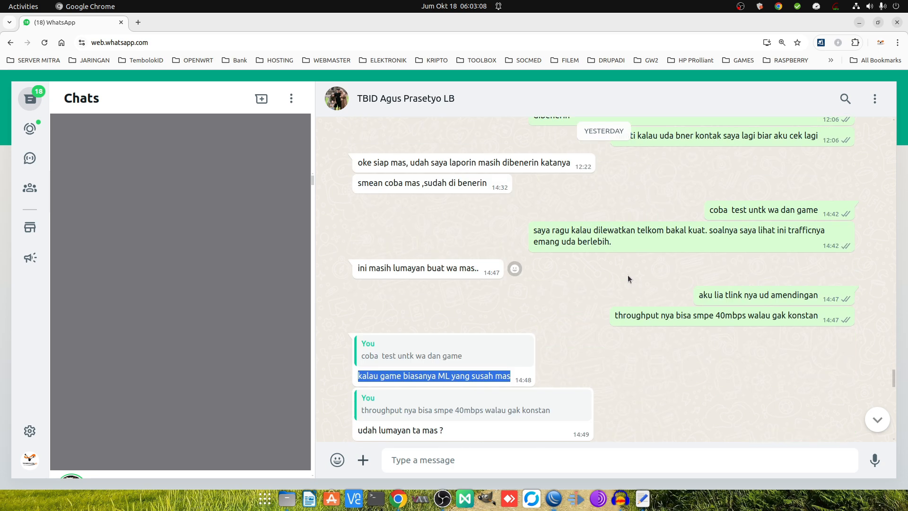
pyautogui.scroll(3, 620, 258)
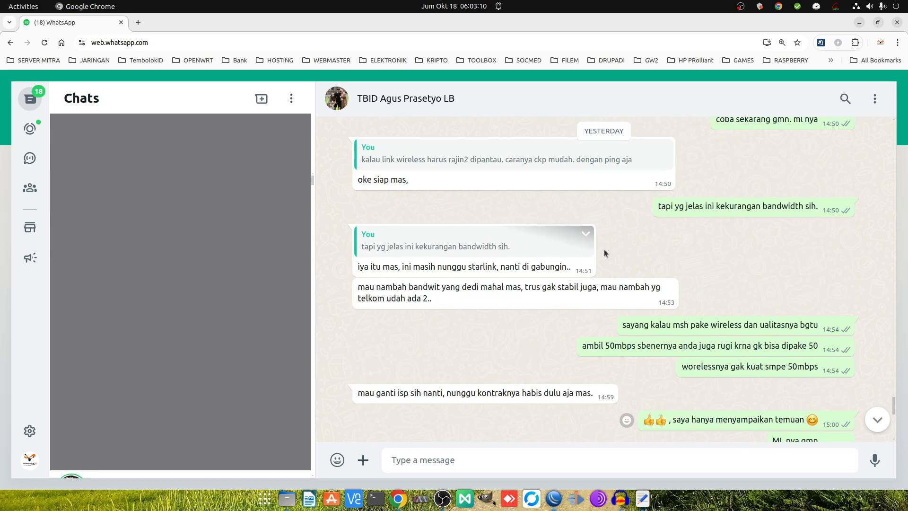
# Switch to WinBox and ping 10.10.15.1 from a new terminal, placing its window nearer the ether2 traffic row.
pyautogui.click(555, 500)
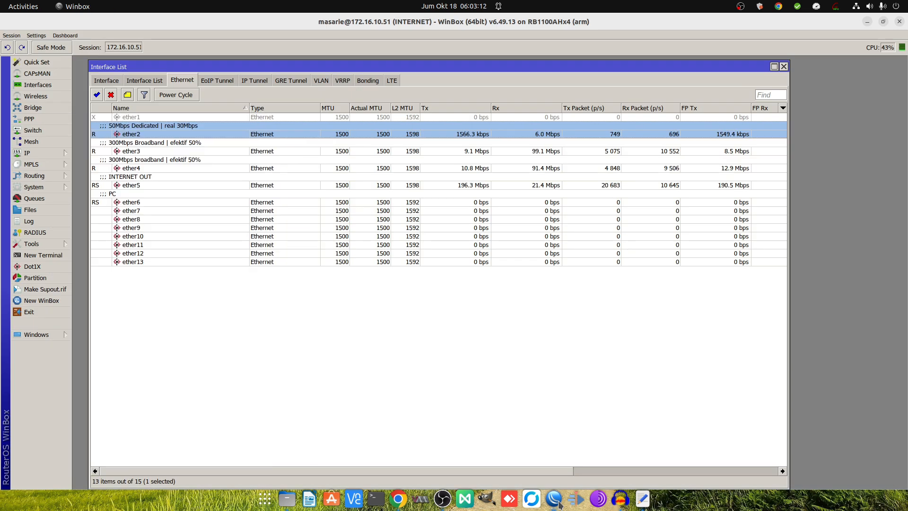
pyautogui.moveTo(520, 142); pyautogui.dragTo(510, 142)
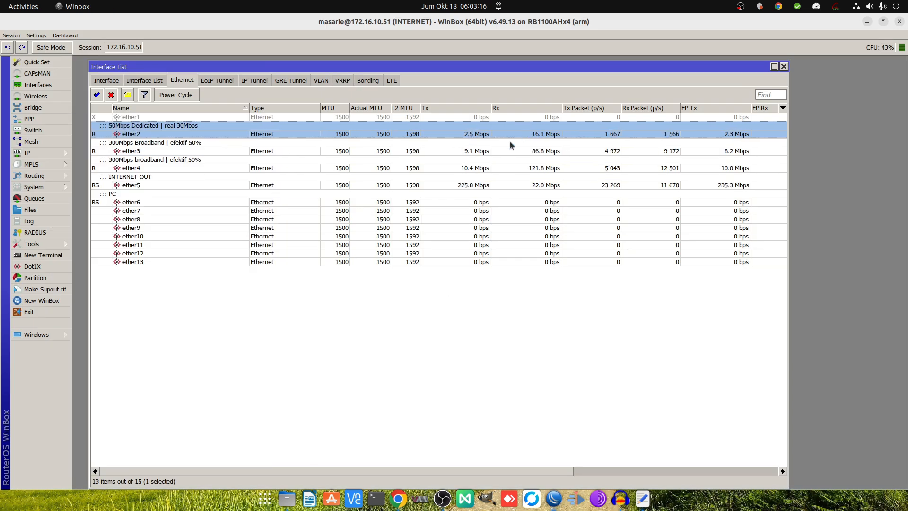
pyautogui.click(43, 255)
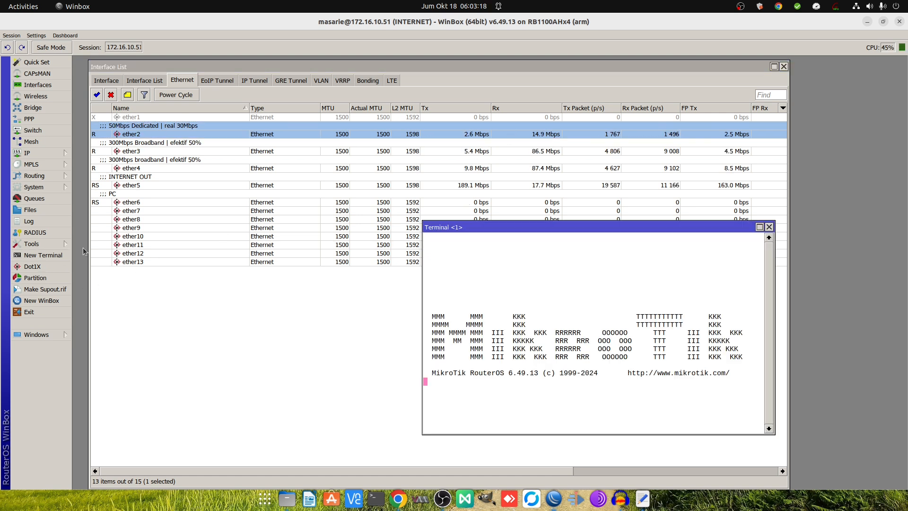
pyautogui.press('Up')
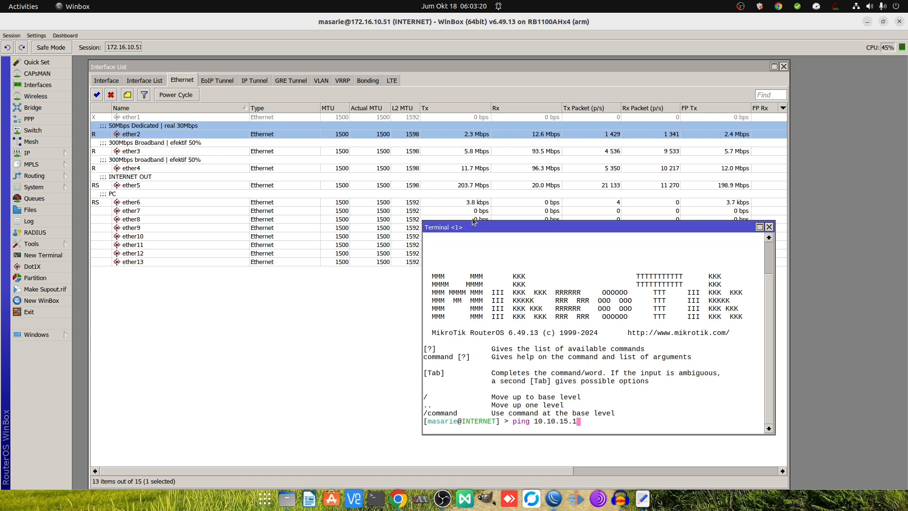
pyautogui.press('Return')
pyautogui.moveTo(695, 227); pyautogui.dragTo(544, 171)
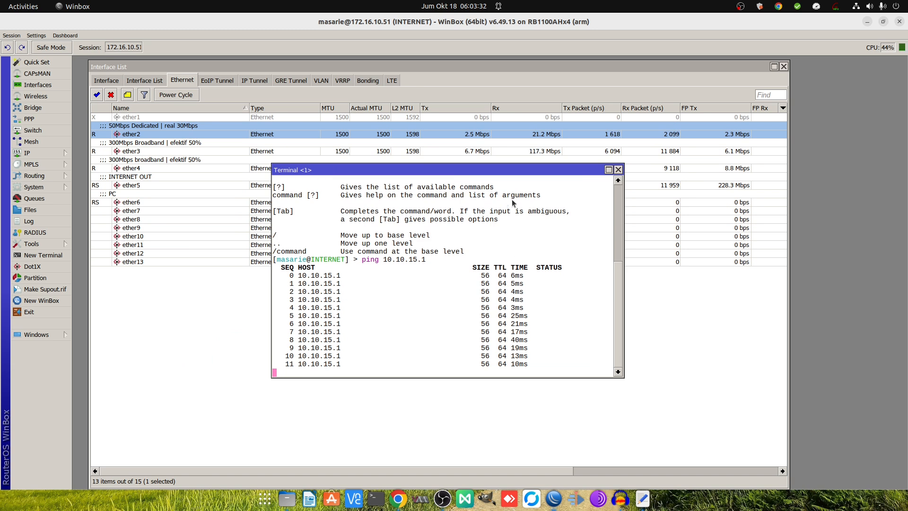
# Compare the running ping times with the ether2 traffic by repositioning the terminal window, and close the terminal.
pyautogui.moveTo(517, 171); pyautogui.dragTo(491, 154)
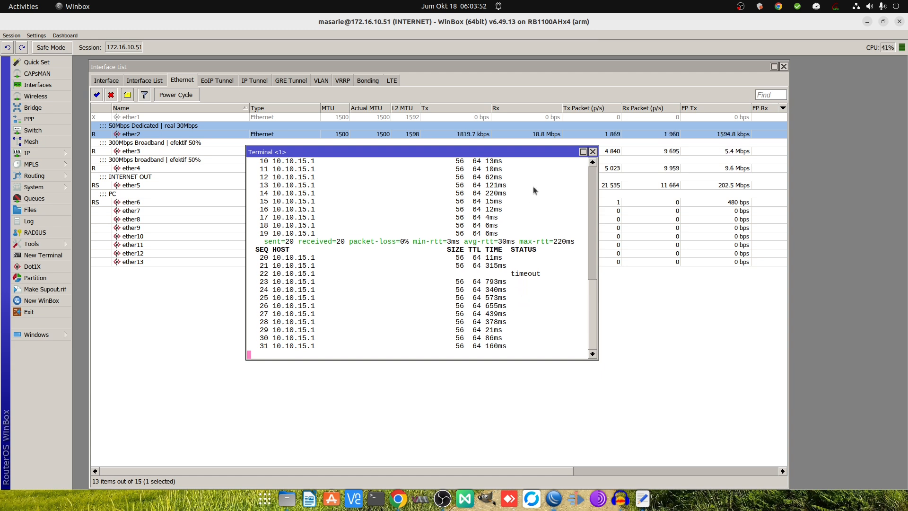
pyautogui.moveTo(471, 153); pyautogui.dragTo(517, 158)
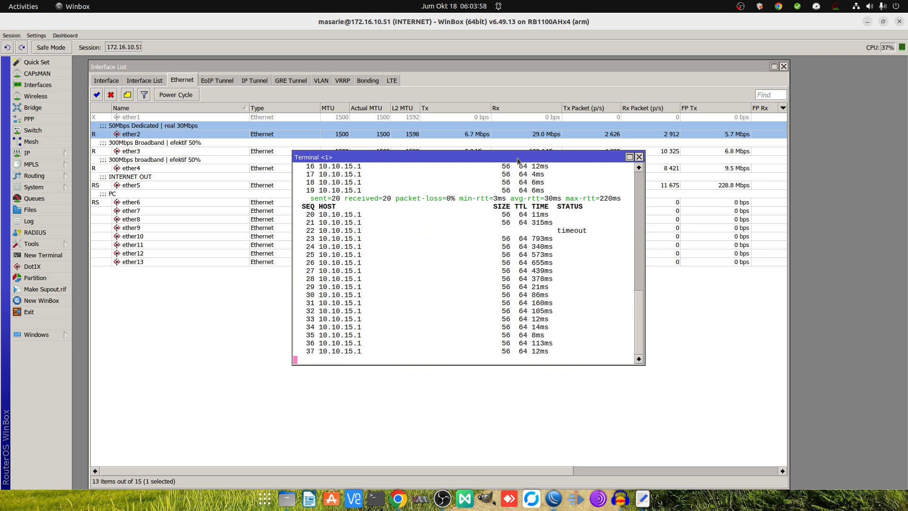
pyautogui.moveTo(517, 157); pyautogui.dragTo(491, 156)
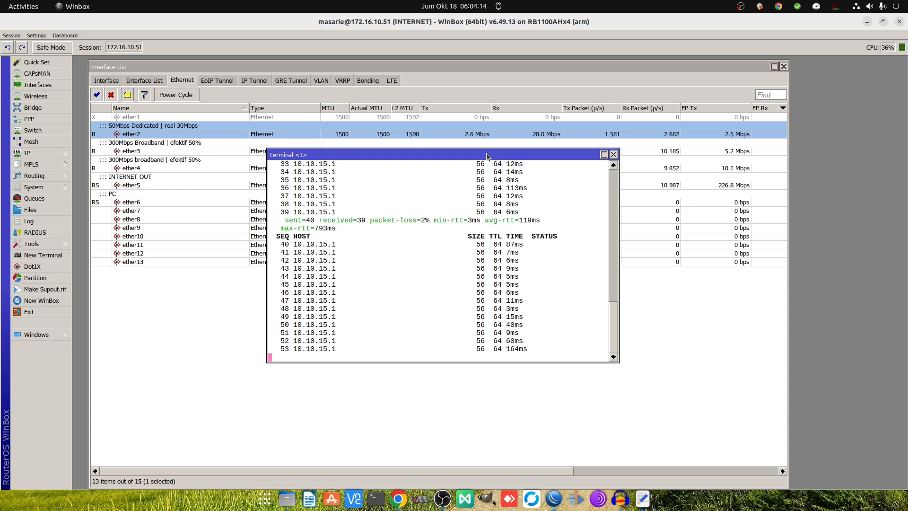
pyautogui.moveTo(487, 156); pyautogui.dragTo(483, 154)
pyautogui.moveTo(488, 152); pyautogui.dragTo(537, 157)
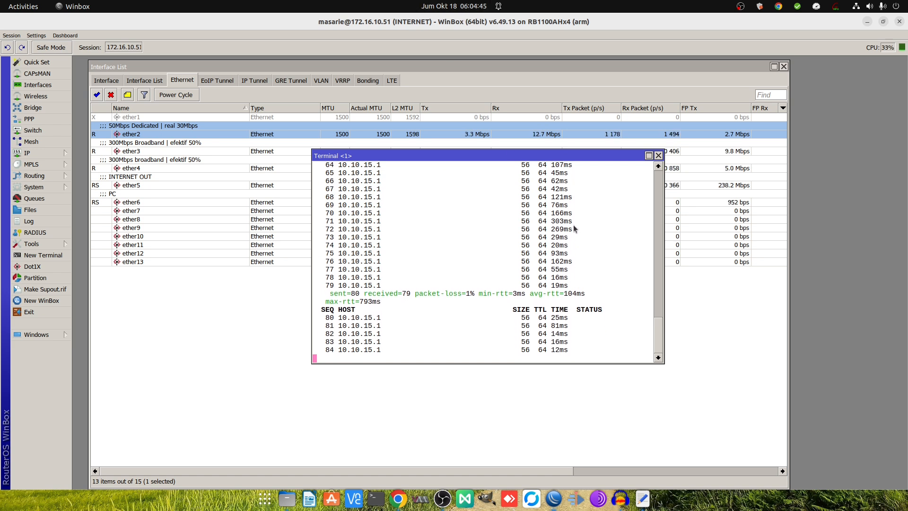
pyautogui.moveTo(525, 158); pyautogui.dragTo(531, 159)
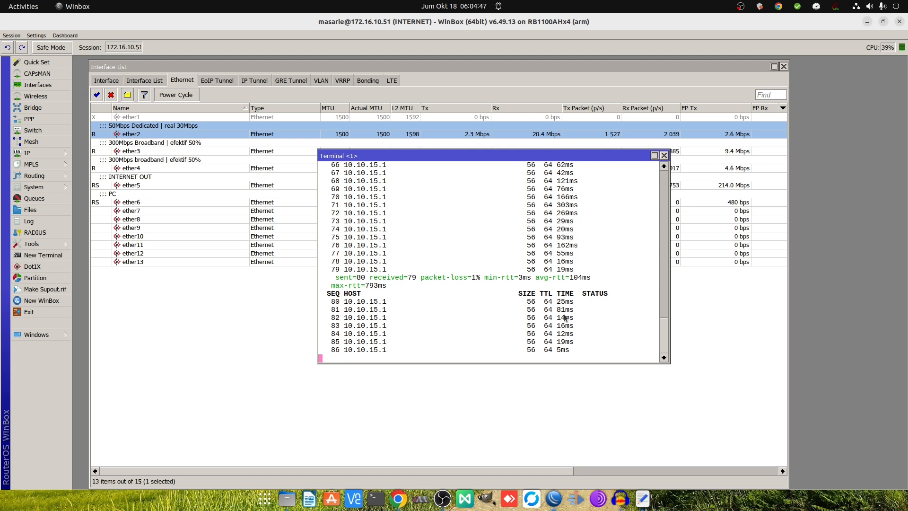
pyautogui.click(664, 155)
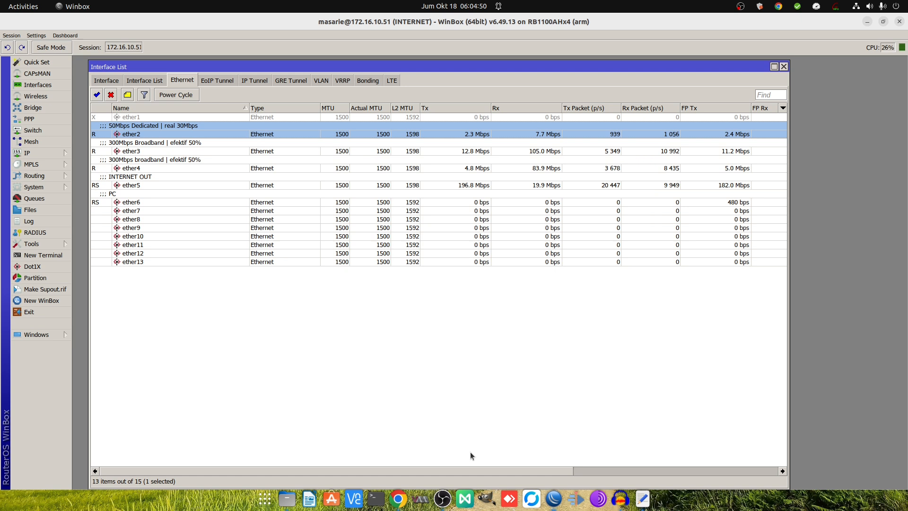
# Switch to the WhatsApp chat in Chrome and read through to its latest messages.
pyautogui.click(399, 499)
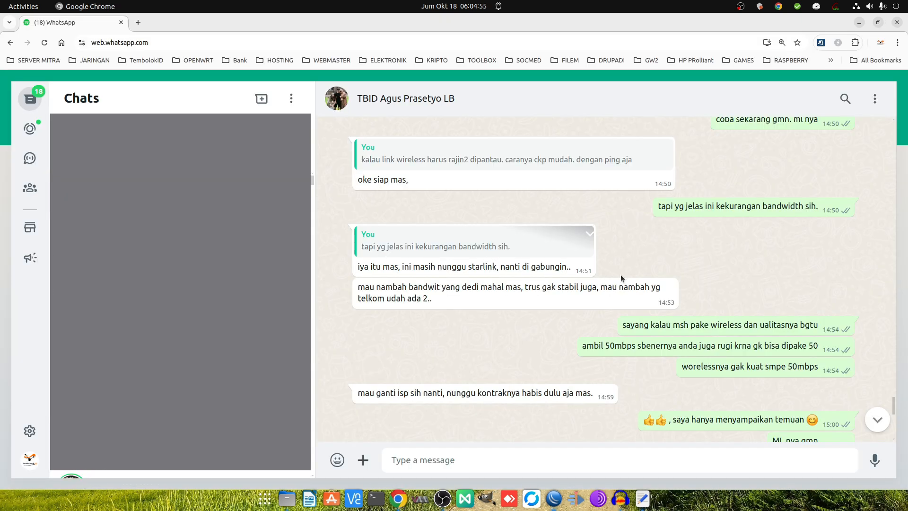
pyautogui.scroll(-5, 648, 301)
pyautogui.scroll(-4, 646, 299)
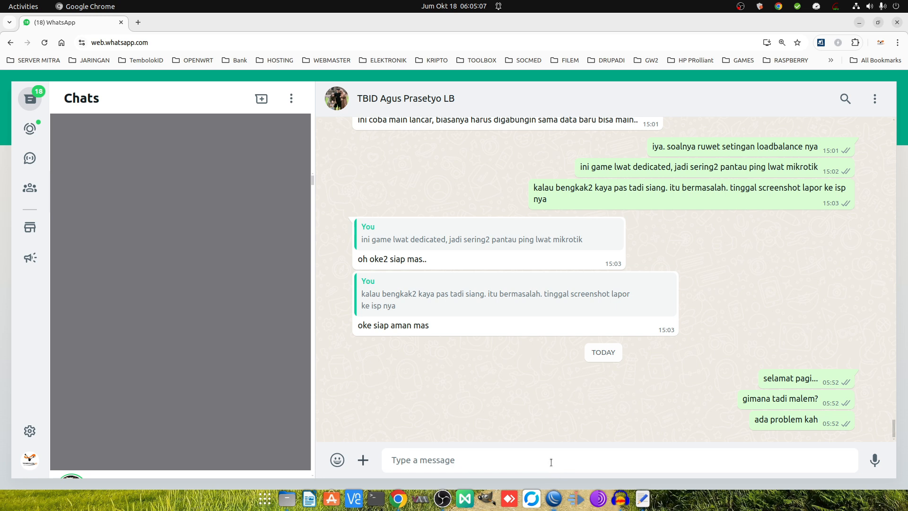
# Switch to WinBox, examine the IP addresses and networks assigned to ether2, ether3 and ether4, and close the address list.
pyautogui.click(553, 498)
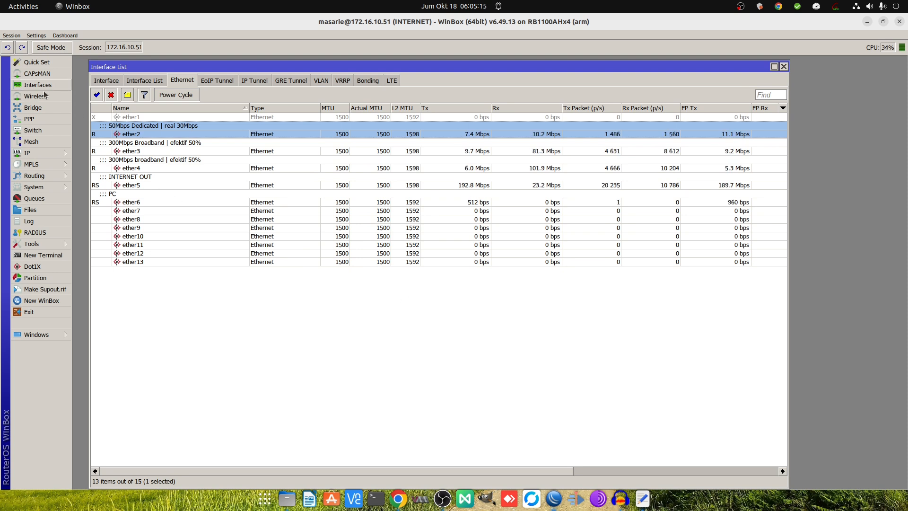
pyautogui.click(57, 154)
pyautogui.click(92, 176)
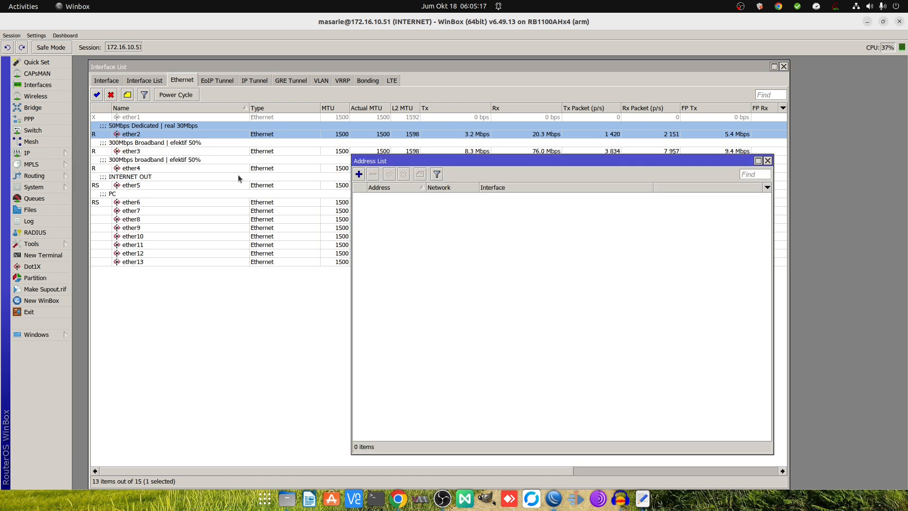
pyautogui.moveTo(431, 160); pyautogui.dragTo(412, 151)
pyautogui.click(432, 186)
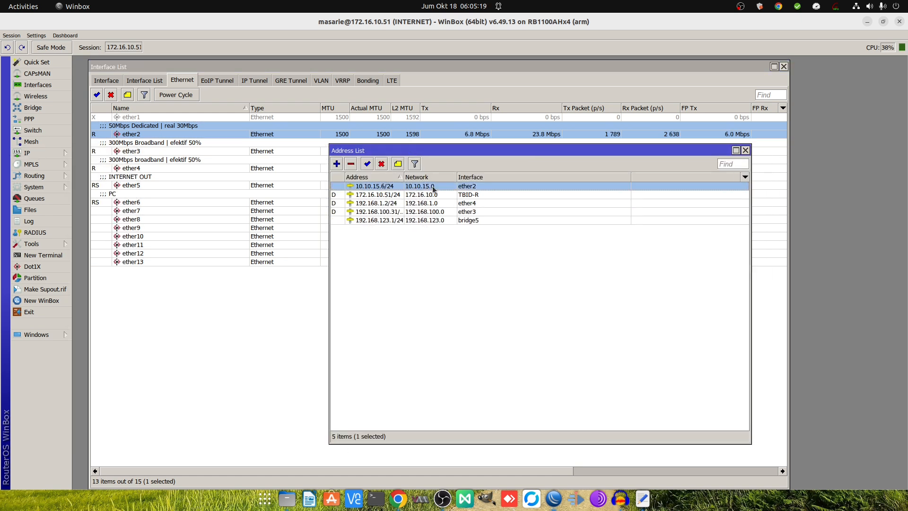
pyautogui.click(432, 211)
pyautogui.click(400, 188)
pyautogui.click(414, 205)
pyautogui.click(417, 189)
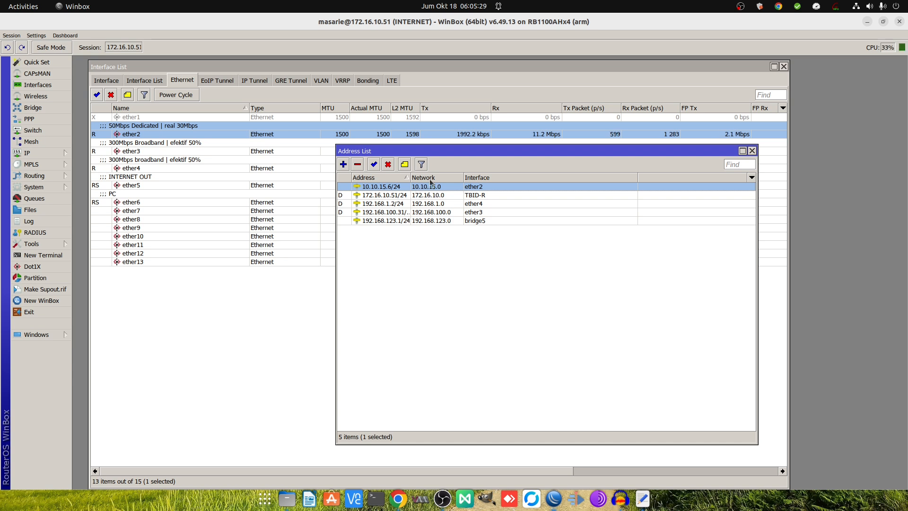
pyautogui.press('Escape')
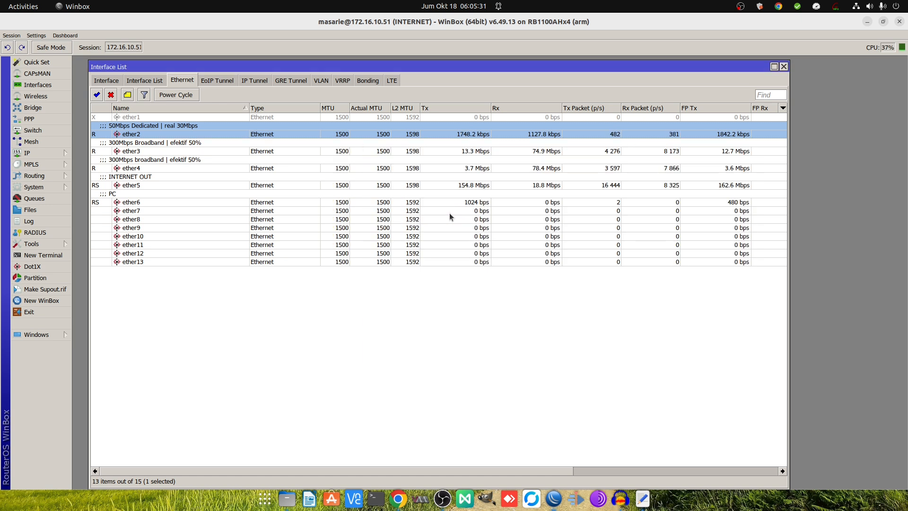
pyautogui.click(431, 157)
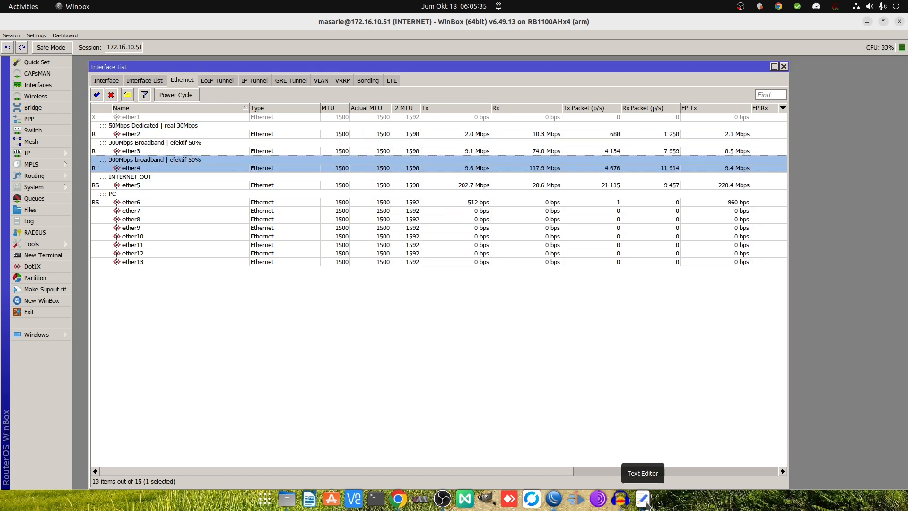
pyautogui.click(644, 500)
pyautogui.click(645, 502)
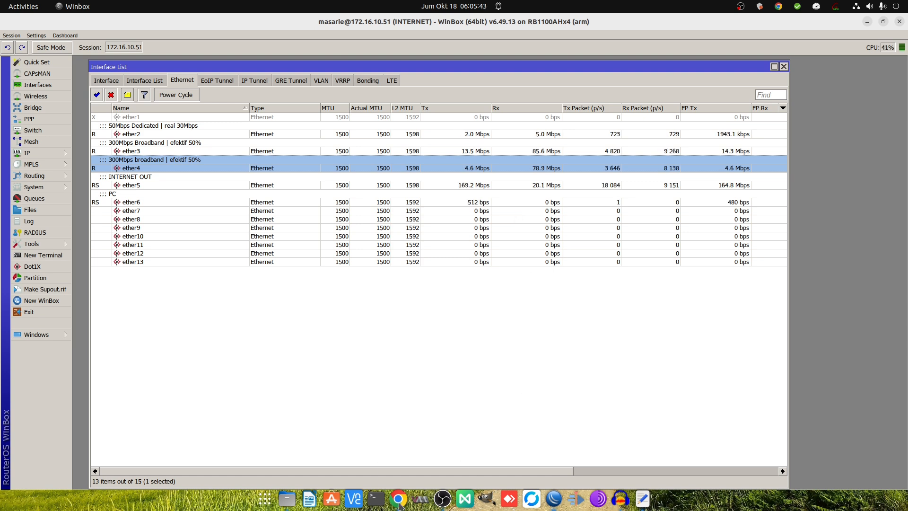
# Switch to the WhatsApp chat in Chrome, search its messages for "80", and read the matching message about night-time CPU load.
pyautogui.click(398, 499)
pyautogui.scroll(5, 569, 254)
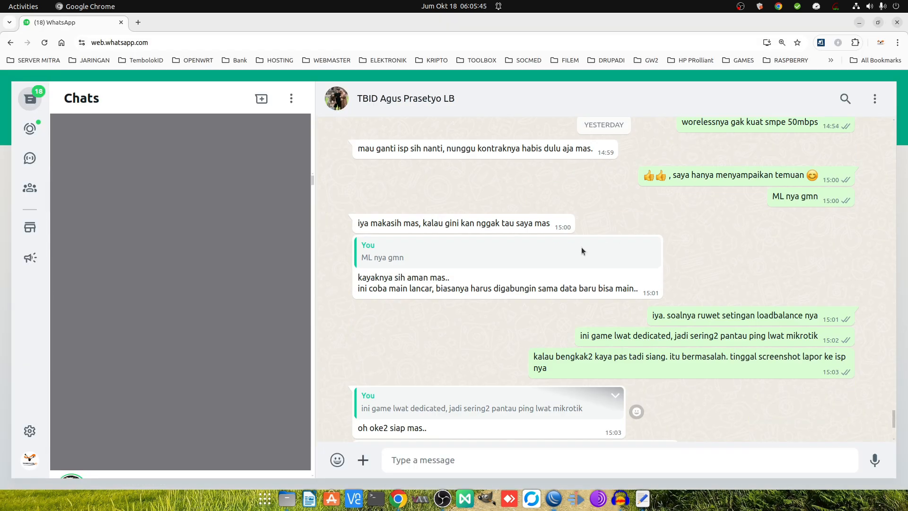
pyautogui.scroll(-5, 583, 244)
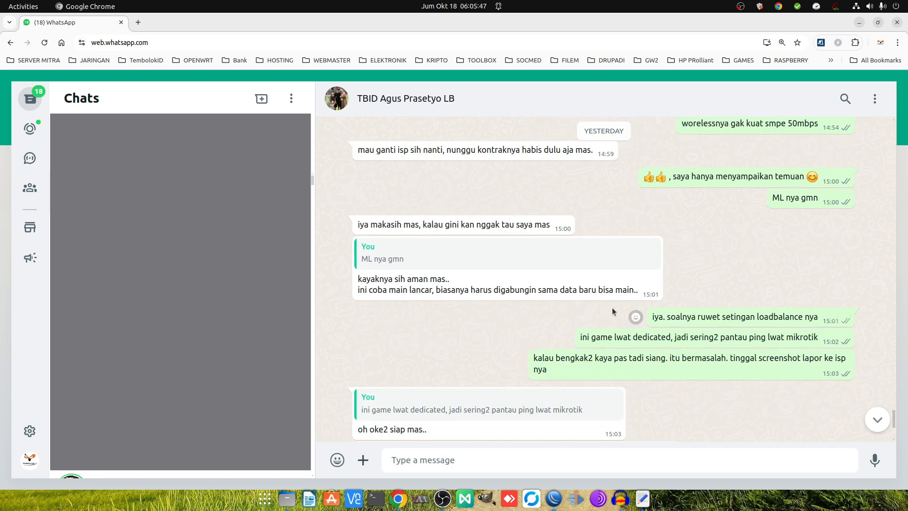
pyautogui.scroll(9, 612, 308)
pyautogui.click(844, 99)
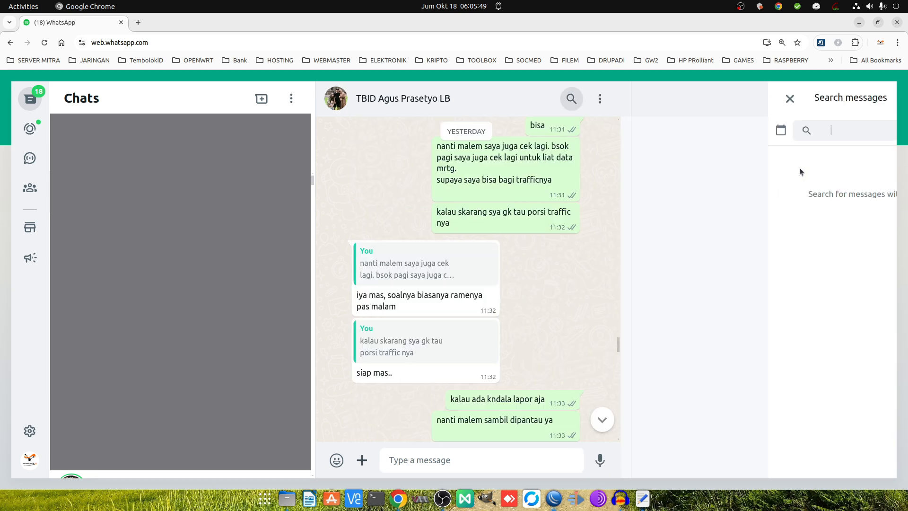
pyautogui.write('80')
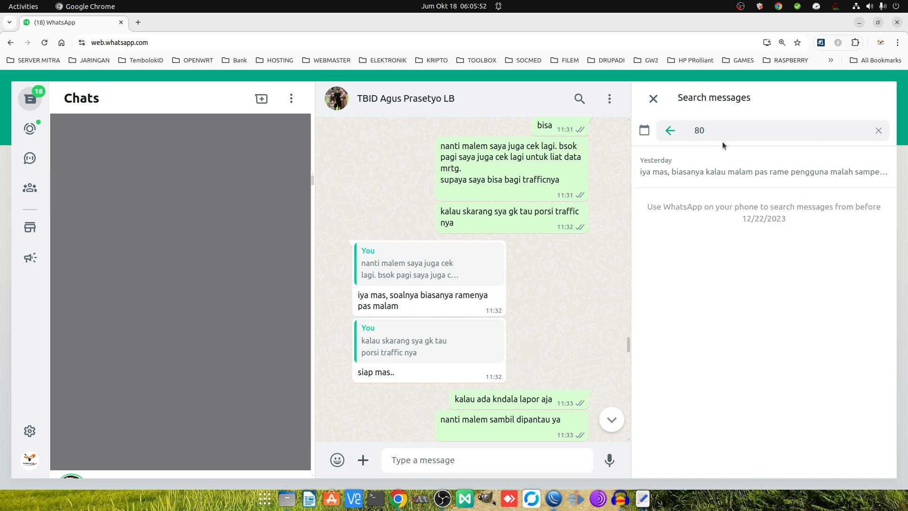
pyautogui.click(713, 173)
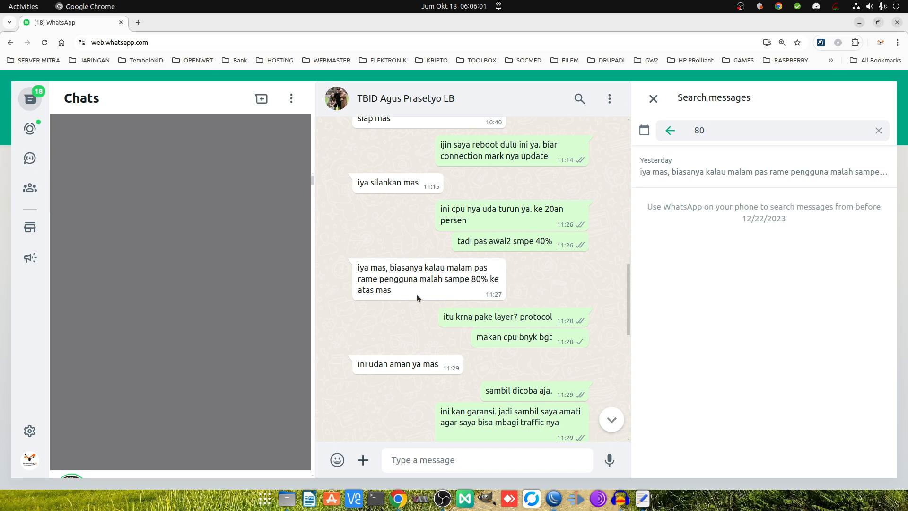
pyautogui.moveTo(416, 290); pyautogui.dragTo(422, 271)
pyautogui.click(428, 279)
# Open a blank Chrome tab, switch to the WinBox session for 172.16.10.51, and bring up the Graphing tool's interface rules.
pyautogui.click(138, 22)
pyautogui.write('1')
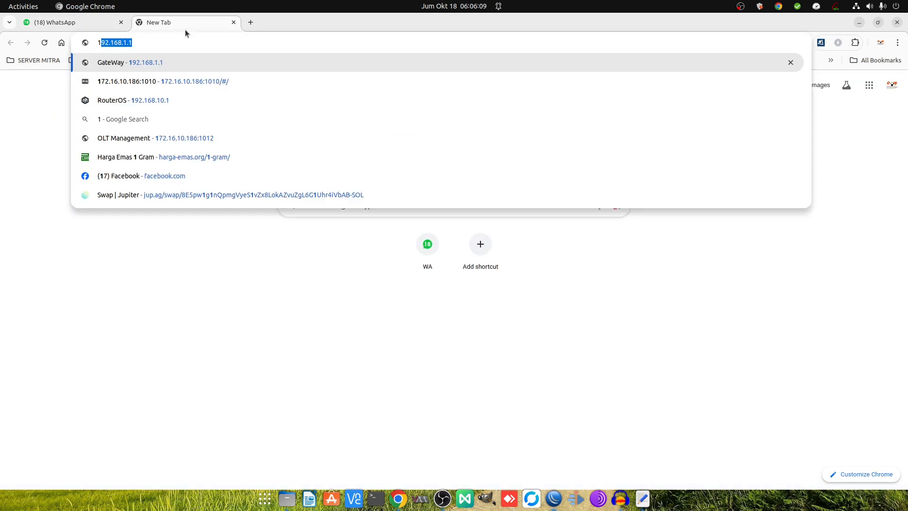
pyautogui.rightClick(558, 501)
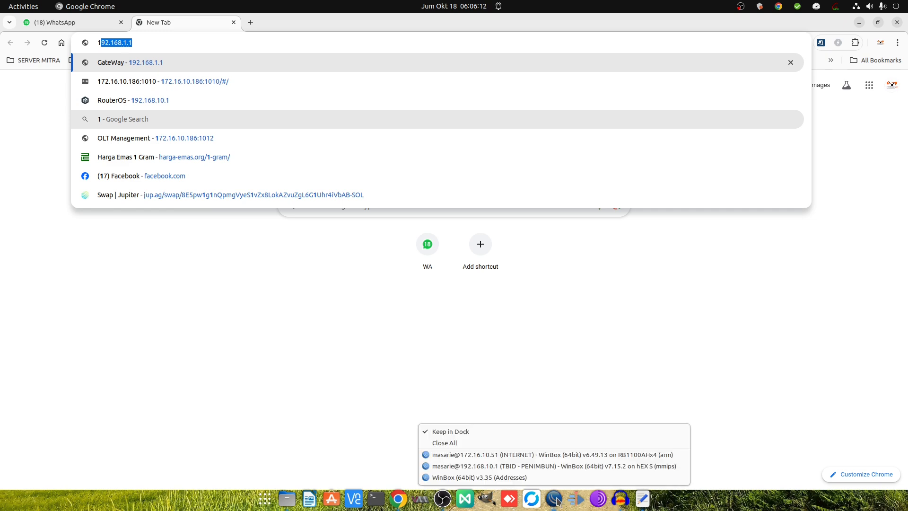
pyautogui.click(539, 455)
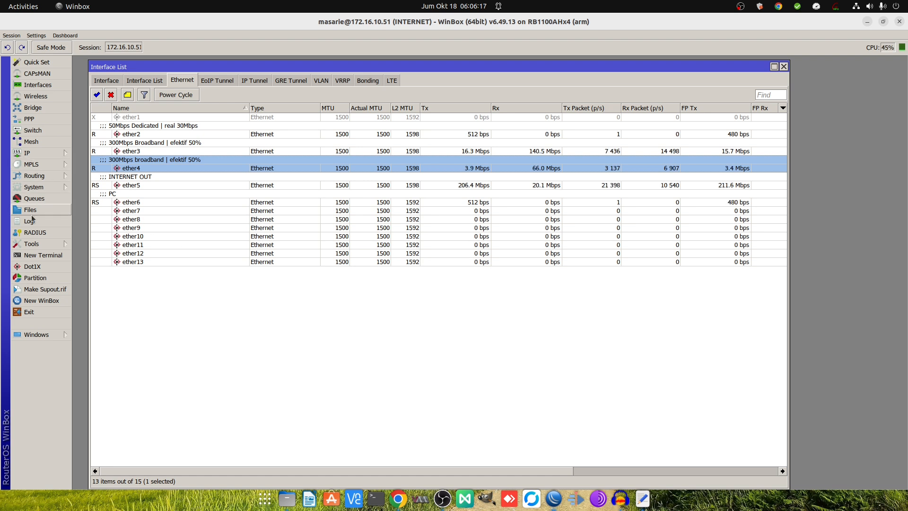
pyautogui.click(57, 245)
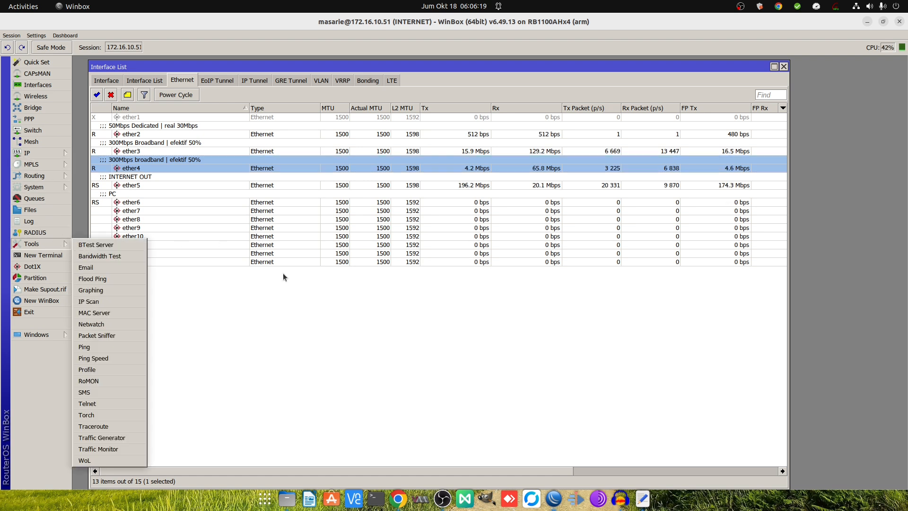
pyautogui.click(109, 290)
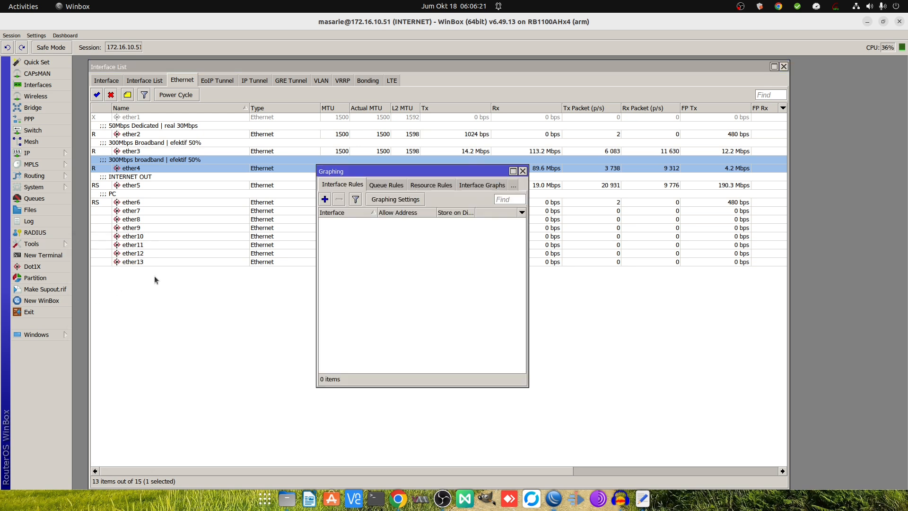
pyautogui.moveTo(416, 171); pyautogui.dragTo(426, 154)
# Review the interface choices for a new interface graphing rule, discard it, and inspect the resource graphing rule.
pyautogui.click(335, 180)
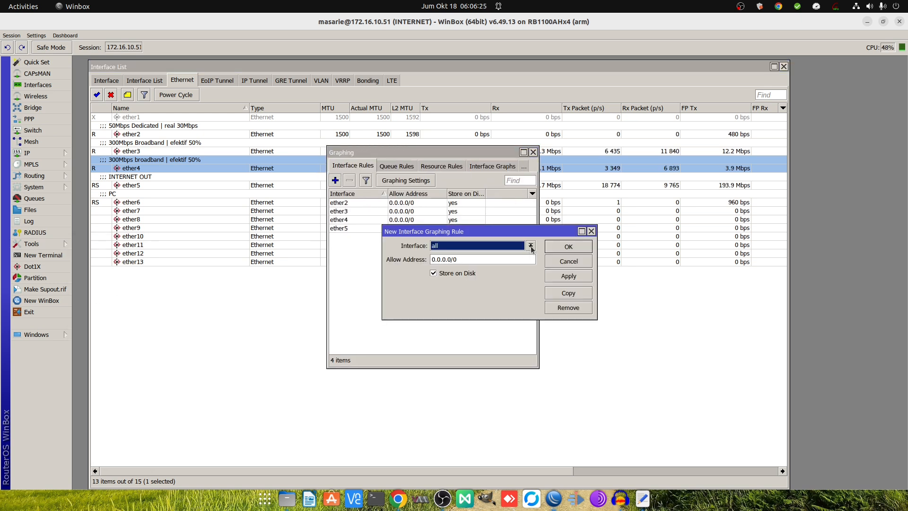
pyautogui.click(531, 248)
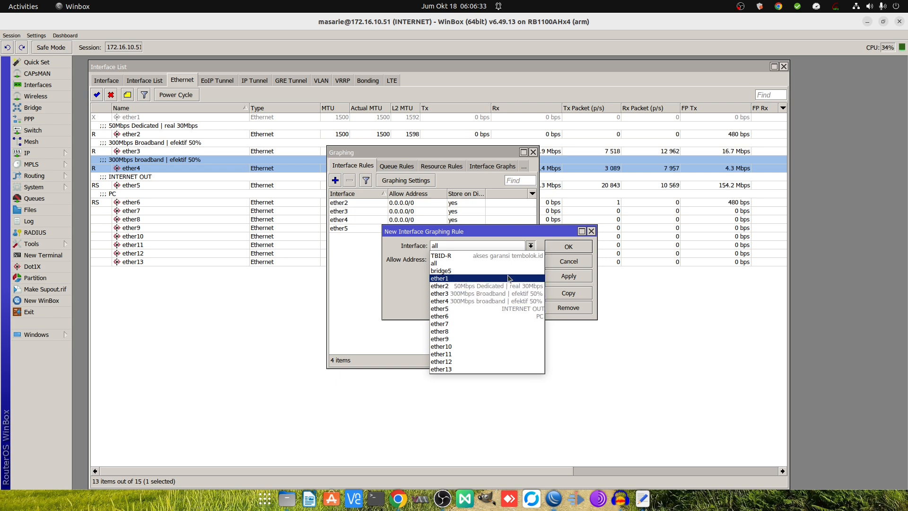
pyautogui.click(512, 228)
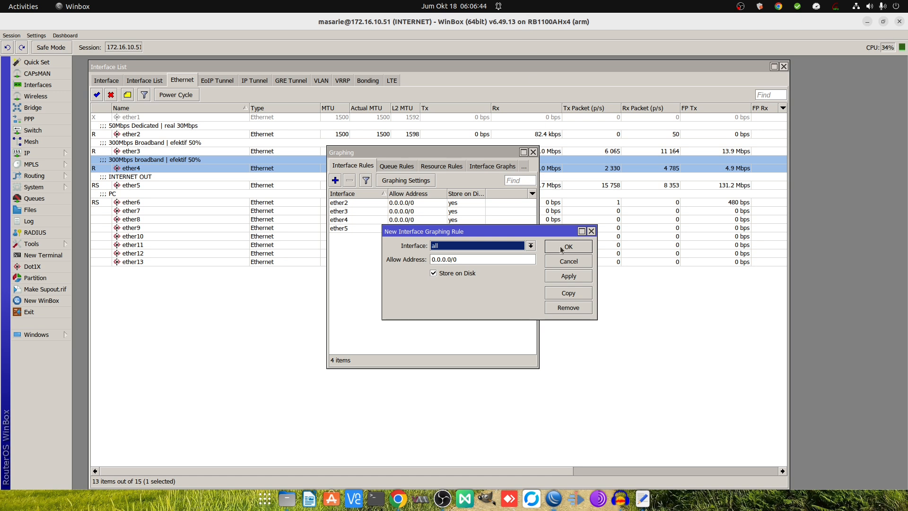
pyautogui.moveTo(480, 232); pyautogui.dragTo(407, 220)
pyautogui.click(458, 234)
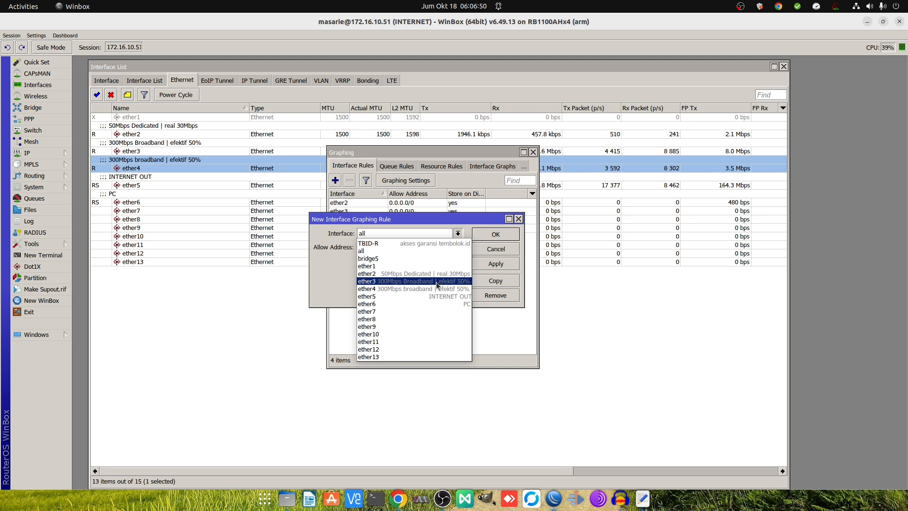
pyautogui.click(492, 221)
pyautogui.moveTo(490, 219); pyautogui.dragTo(493, 215)
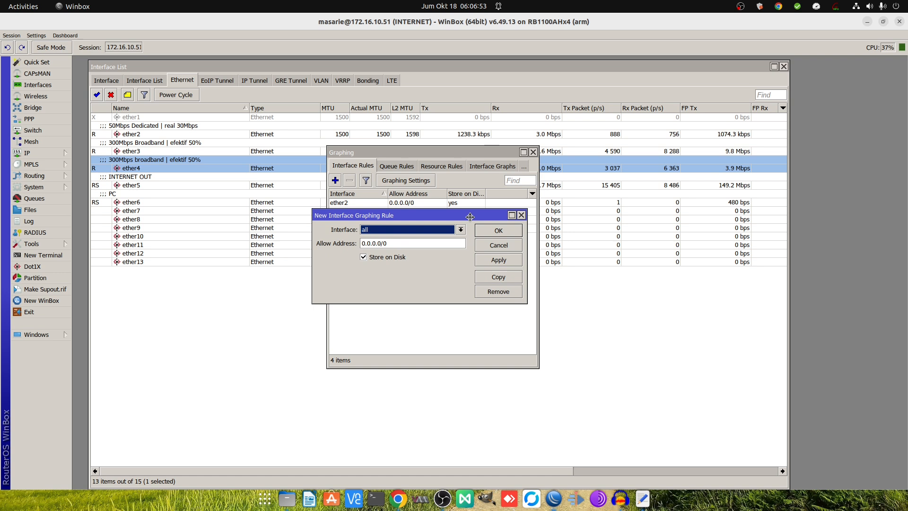
pyautogui.click(521, 216)
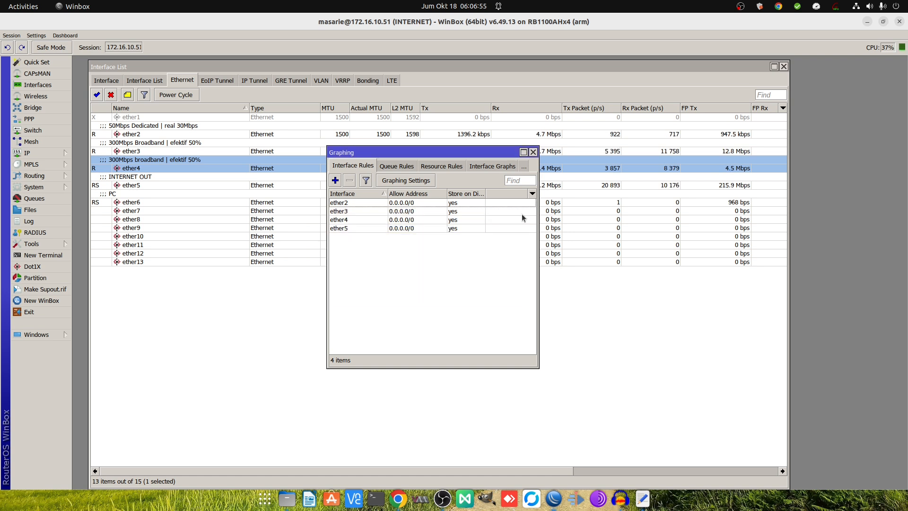
pyautogui.click(451, 166)
pyautogui.click(361, 203)
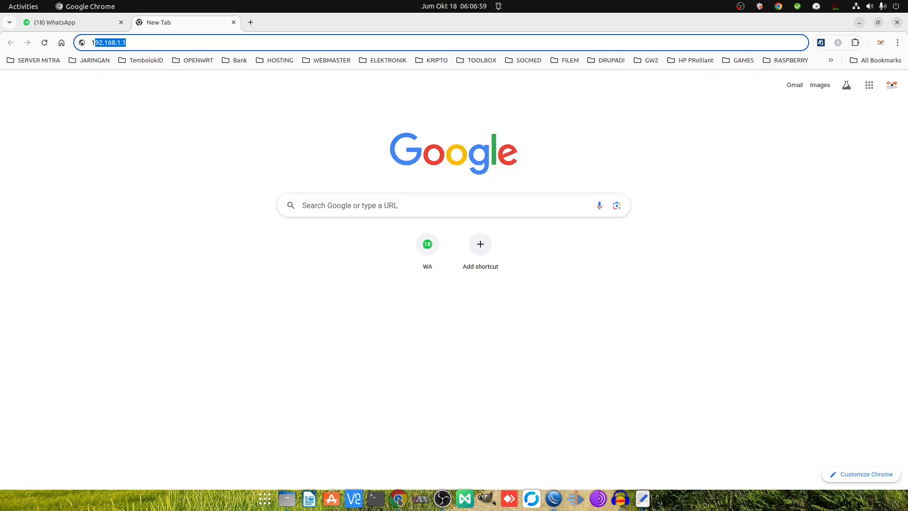
# Switch to Chrome and open the traffic and system resource graphs page of the router at 172.16.10.51.
pyautogui.click(398, 497)
pyautogui.write('172.16.10.')
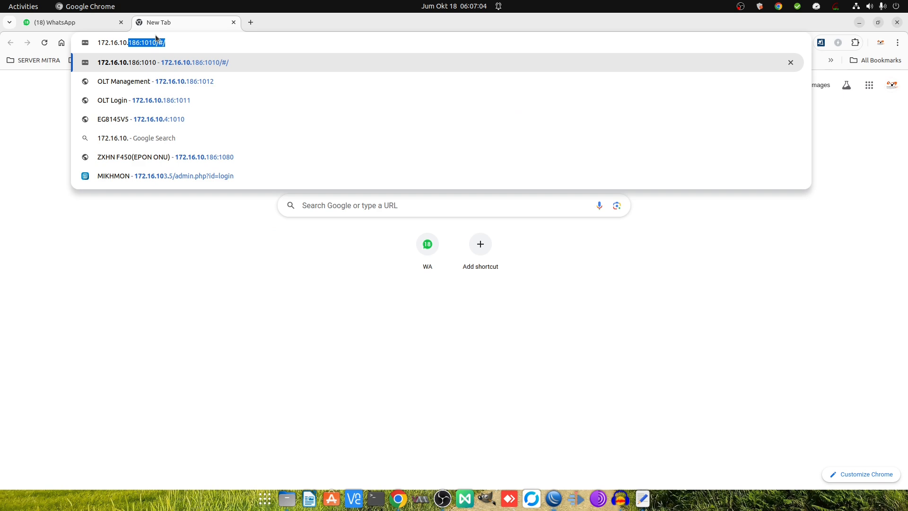
pyautogui.write('51')
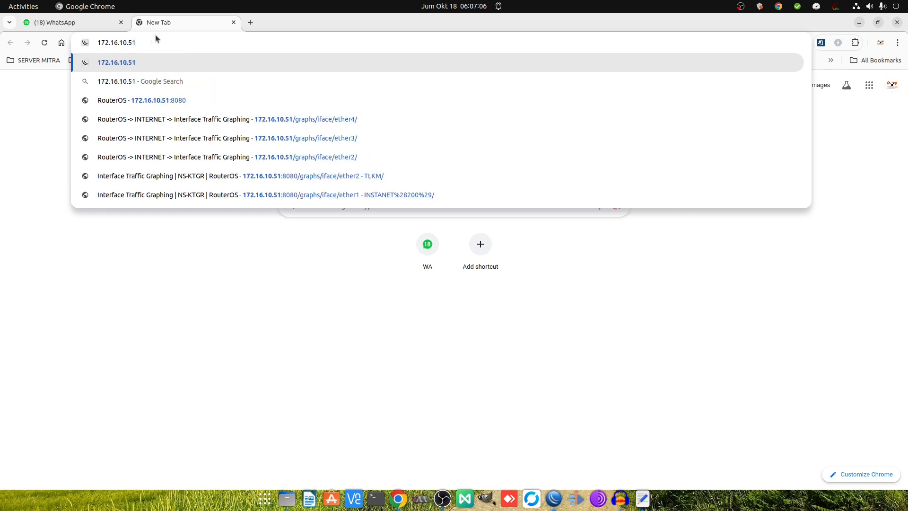
pyautogui.press('Return')
pyautogui.click(235, 314)
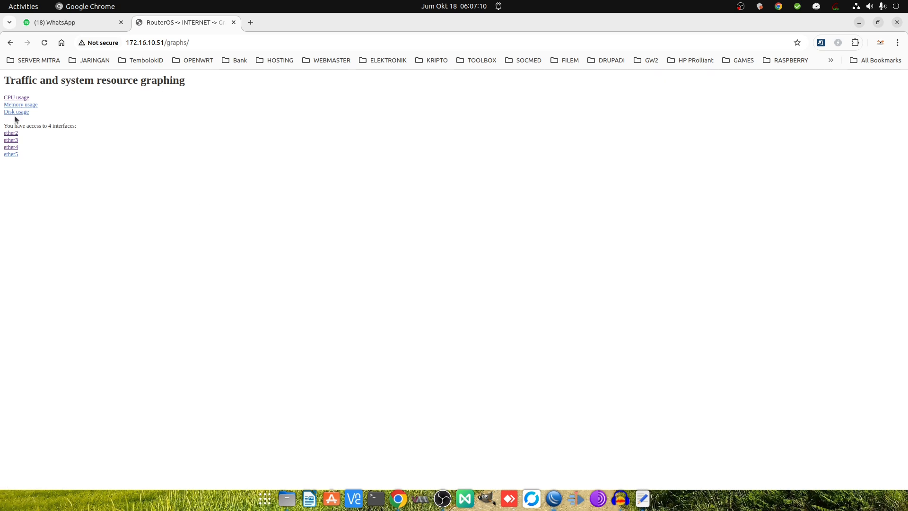
# Open the CPU usage, ether2, ether3 and ether4 graphs each in its own browser tab.
pyautogui.rightClick(16, 98)
pyautogui.click(32, 107)
pyautogui.rightClick(15, 134)
pyautogui.click(28, 145)
pyautogui.rightClick(14, 141)
pyautogui.click(45, 152)
pyautogui.rightClick(12, 147)
pyautogui.click(29, 160)
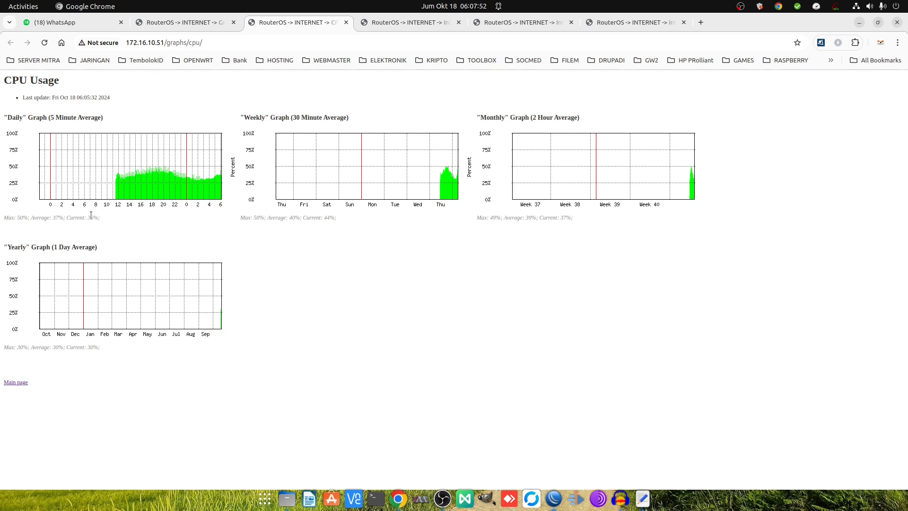
# Enlarge the CPU Usage page and examine the daily graph's maximum and average load, reducing the zoom to 125%.
pyautogui.moveTo(45, 218); pyautogui.dragTo(65, 216)
pyautogui.click(55, 218)
pyautogui.hotkey('ctrl', '+')
pyautogui.hotkey('ctrl', '+')
pyautogui.hotkey('ctrl', '+')
pyautogui.hotkey('ctrl', '+')
pyautogui.click(112, 326)
pyautogui.moveTo(93, 327); pyautogui.dragTo(102, 327)
pyautogui.click(96, 327)
pyautogui.moveTo(29, 325); pyautogui.dragTo(93, 326)
pyautogui.click(88, 329)
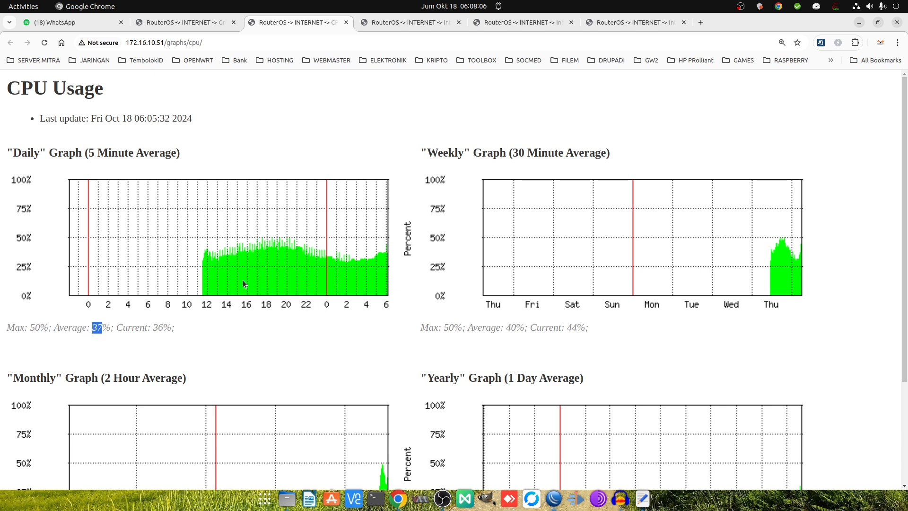
pyautogui.scroll(-1, 386, 260)
pyautogui.hotkey('ctrl', '-')
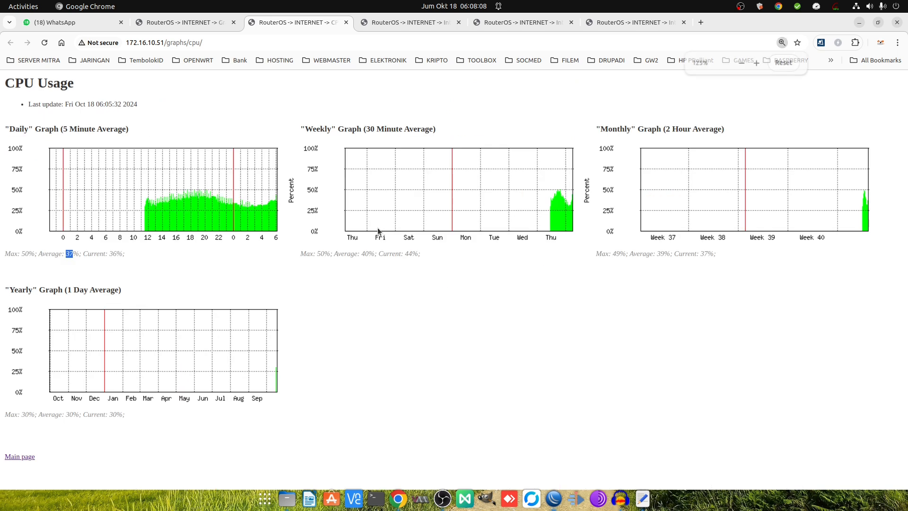
# Compare the CPU usage graph with the ether2 and ether3 traffic graphs and the client's chat message about CPU load.
pyautogui.click(395, 21)
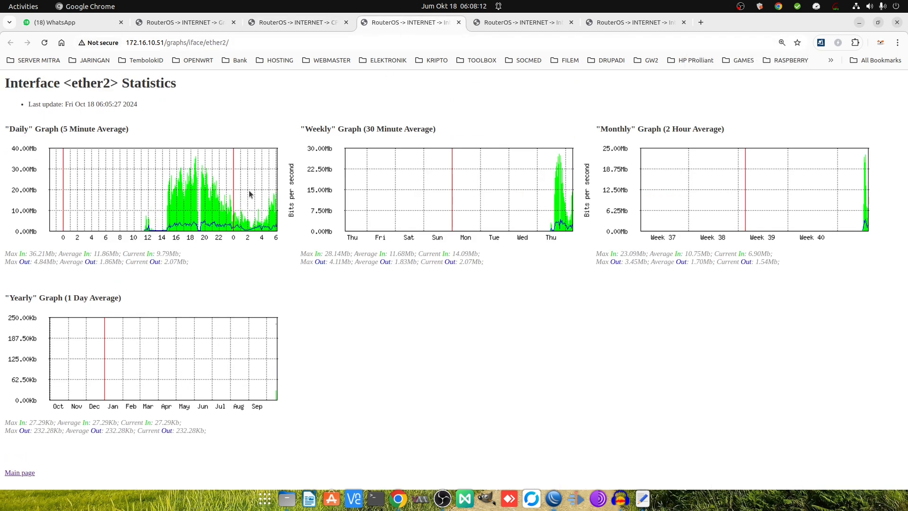
pyautogui.click(288, 24)
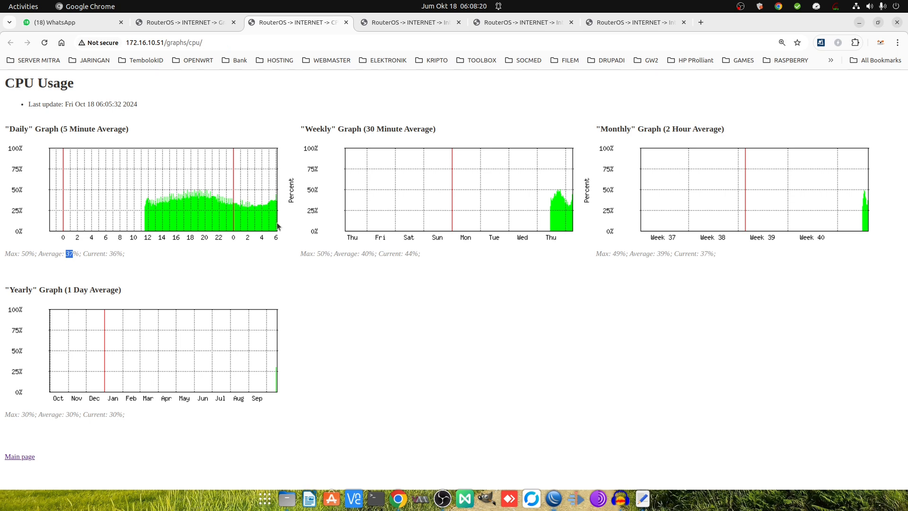
pyautogui.click(79, 24)
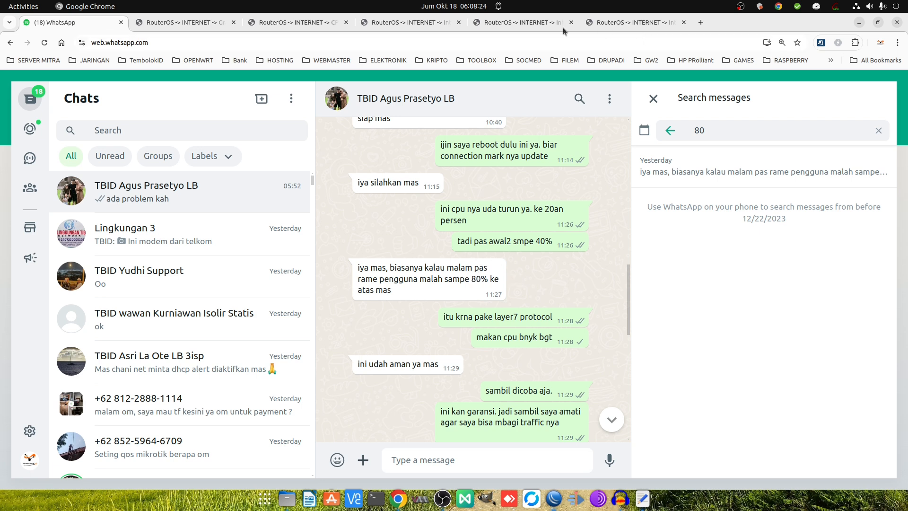
pyautogui.click(442, 22)
pyautogui.click(512, 24)
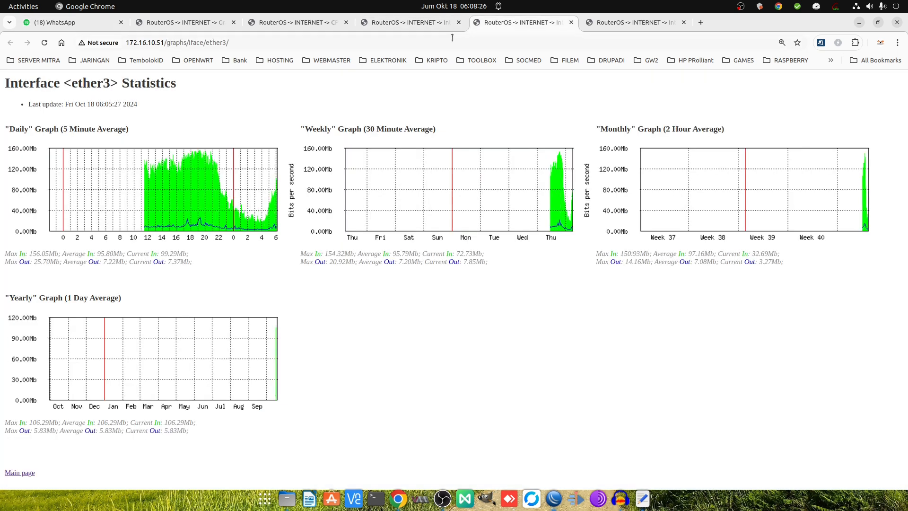
pyautogui.click(411, 27)
pyautogui.click(299, 23)
pyautogui.click(402, 24)
pyautogui.click(319, 24)
pyautogui.click(410, 22)
pyautogui.click(313, 25)
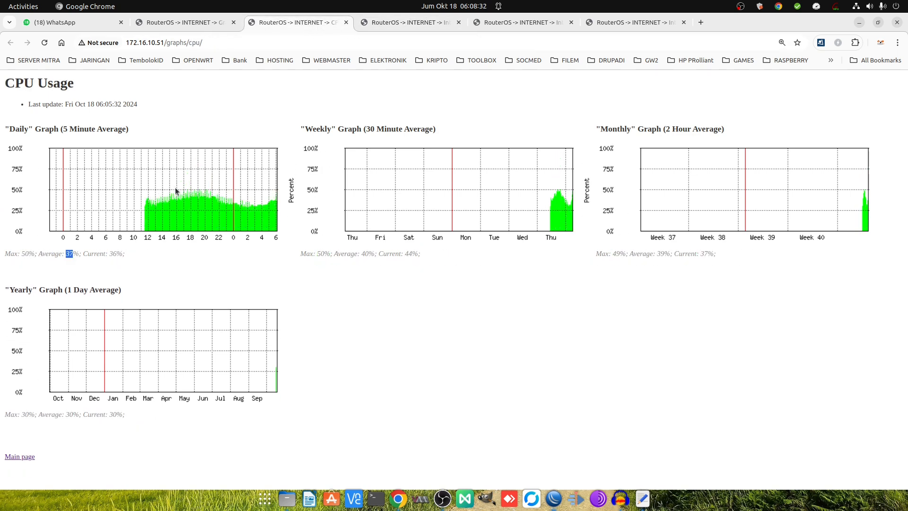
# Switch to the 172.16.10.51 WinBox session and check the firewall's Layer7 Protocols list, repositioning the Firewall window beside the interface names.
pyautogui.rightClick(553, 500)
pyautogui.click(505, 455)
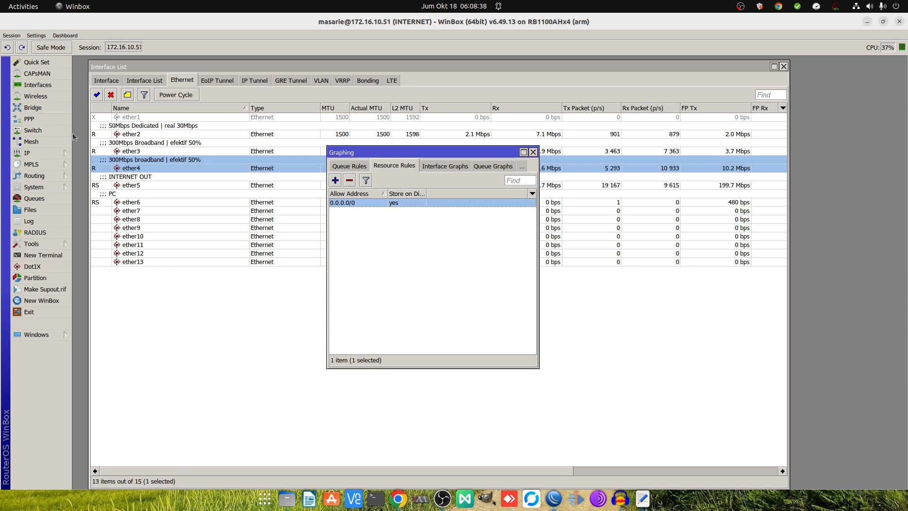
pyautogui.click(56, 157)
pyautogui.click(108, 251)
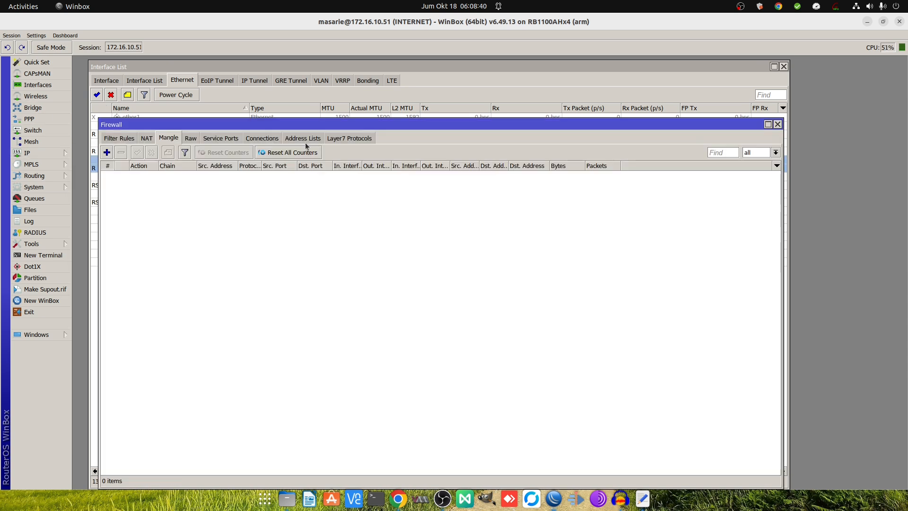
pyautogui.click(342, 139)
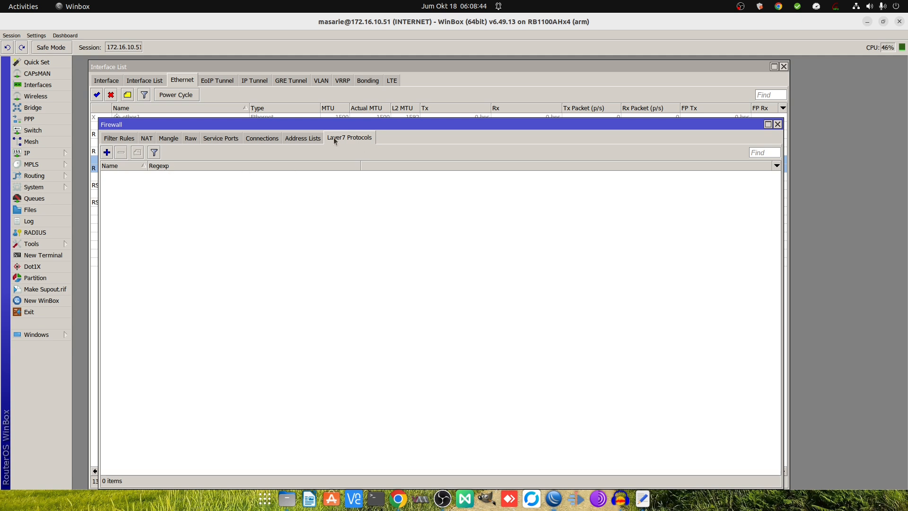
pyautogui.moveTo(397, 123); pyautogui.dragTo(402, 96)
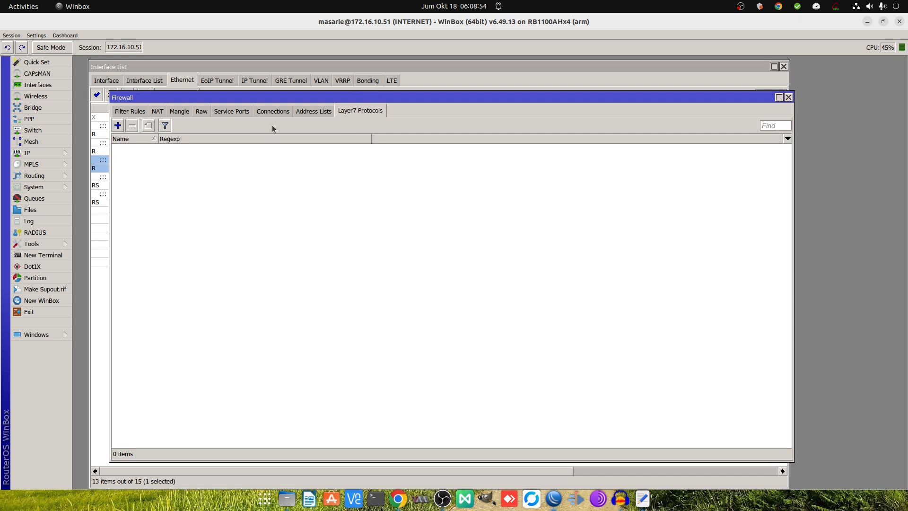
pyautogui.moveTo(408, 100); pyautogui.dragTo(400, 121)
pyautogui.click(362, 114)
pyautogui.click(402, 114)
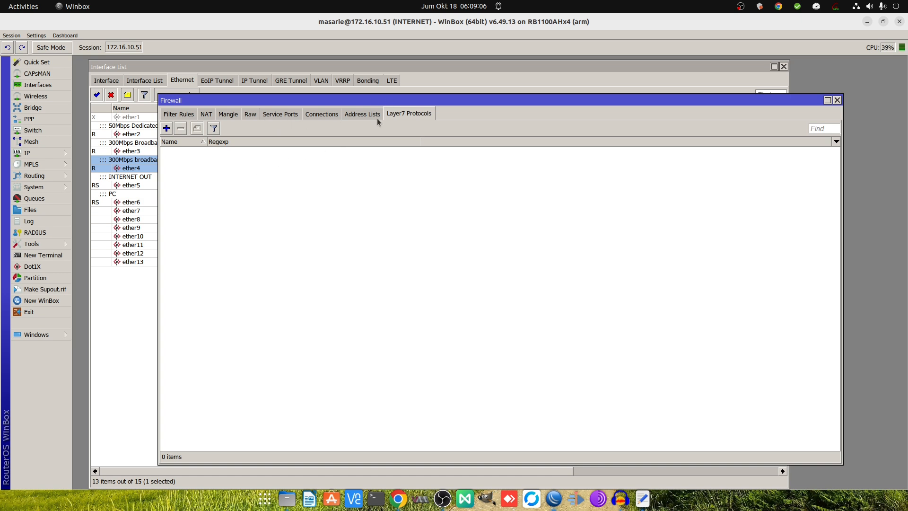
# Examine the firewall's mangle rules, reposition the Firewall window, and bring the Ethernet interface list to the front.
pyautogui.click(230, 115)
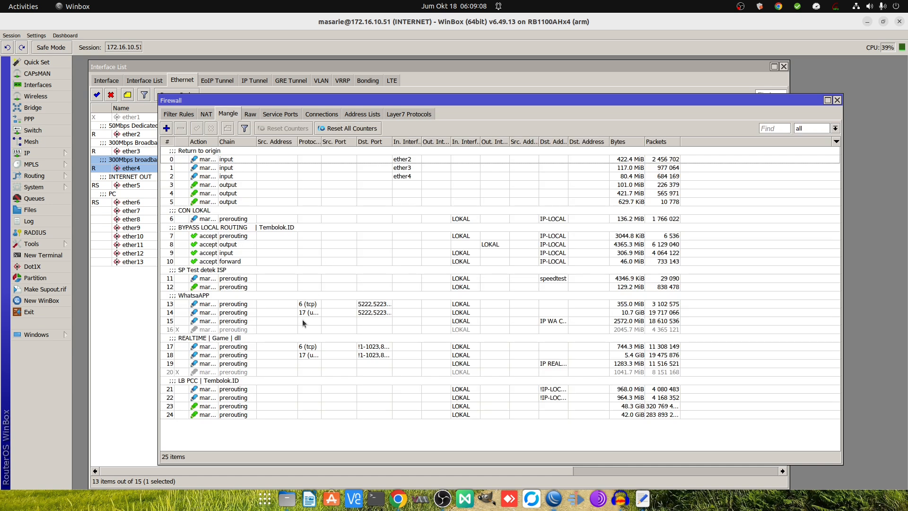
pyautogui.click(250, 288)
pyautogui.click(255, 217)
pyautogui.click(254, 261)
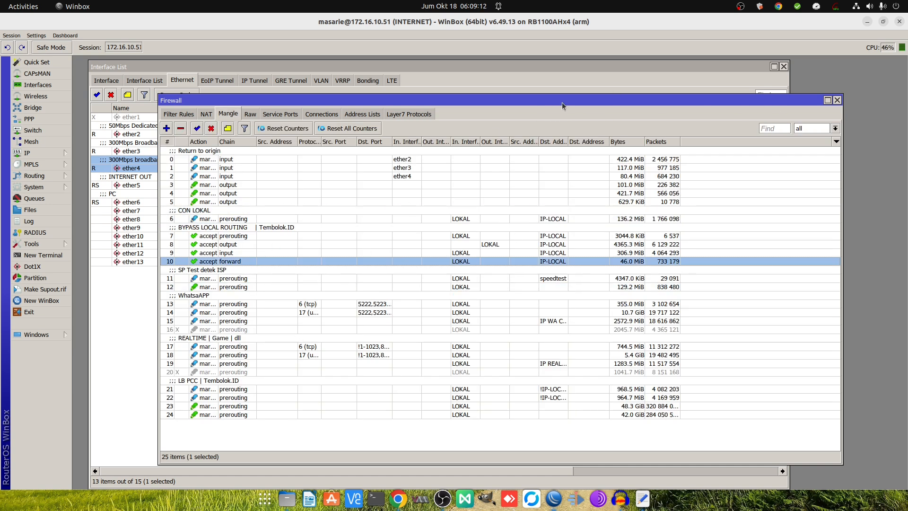
pyautogui.moveTo(562, 104); pyautogui.dragTo(556, 102)
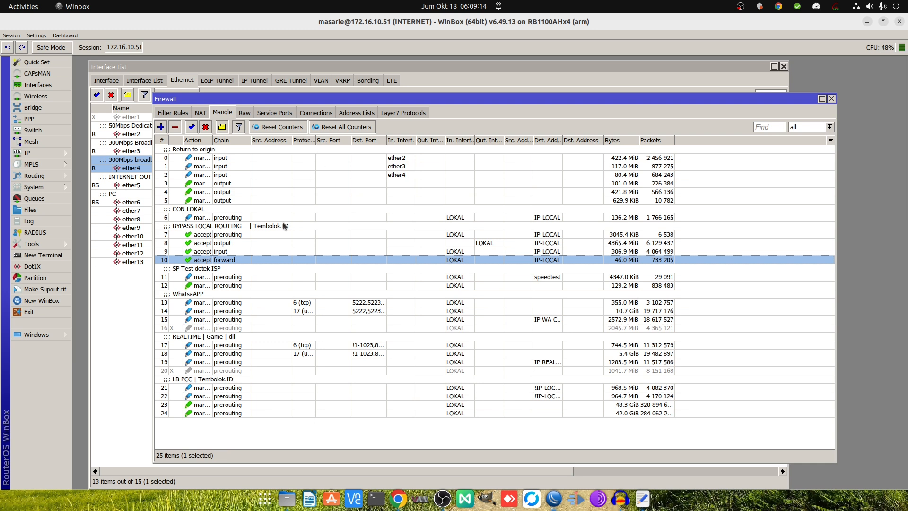
pyautogui.click(822, 98)
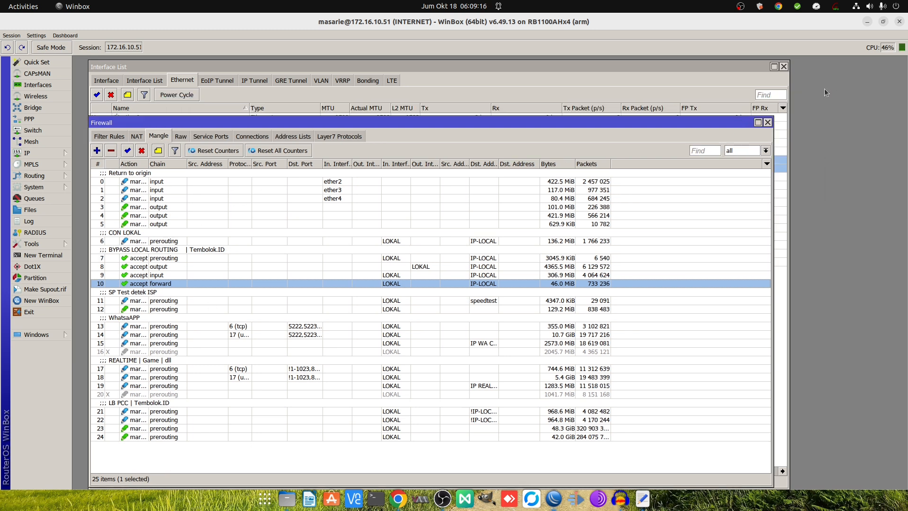
pyautogui.click(627, 74)
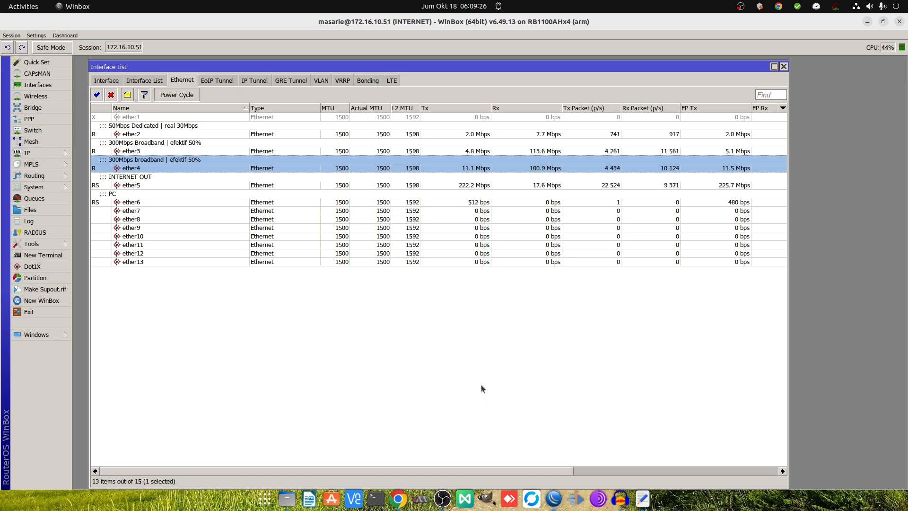
# Switch to Chrome and view the ether2 and ether3 traffic graphs.
pyautogui.click(398, 499)
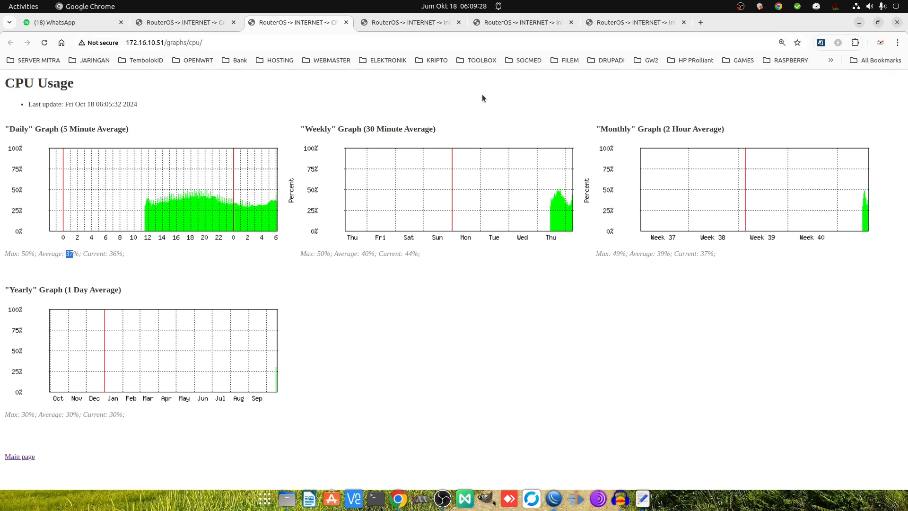
pyautogui.click(416, 24)
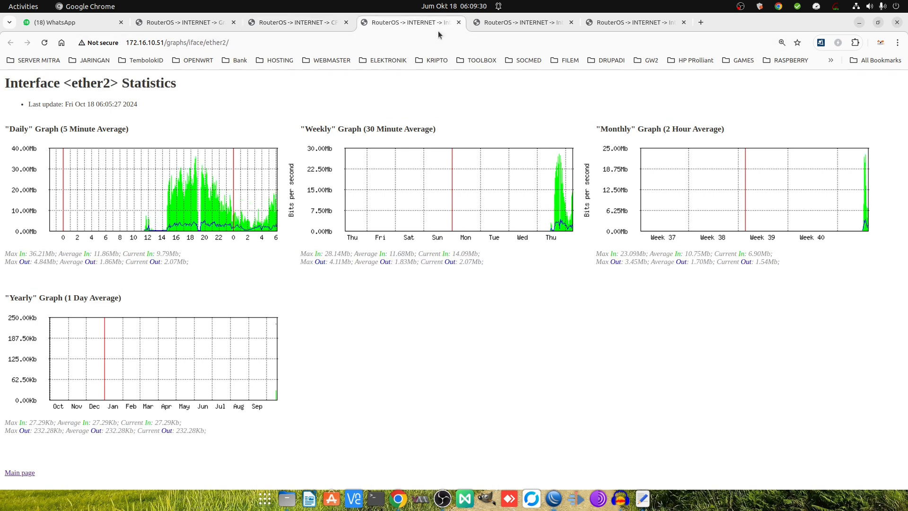
pyautogui.click(512, 24)
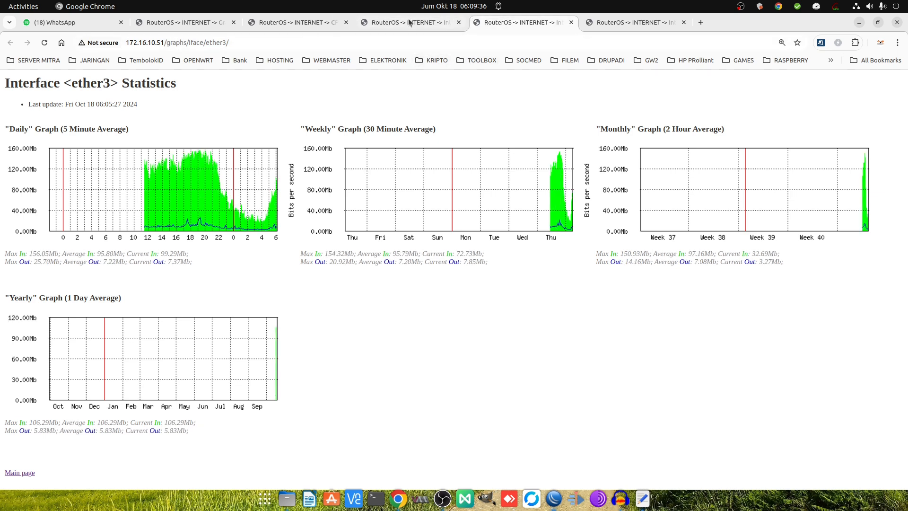
# Compare the ether3 and ether4 traffic graphs repeatedly to check how evenly the two broadband links are loaded.
pyautogui.click(657, 21)
pyautogui.click(514, 26)
pyautogui.click(663, 24)
pyautogui.click(510, 25)
pyautogui.click(605, 24)
pyautogui.click(519, 25)
pyautogui.click(622, 23)
pyautogui.click(529, 24)
pyautogui.click(629, 23)
pyautogui.click(531, 25)
pyautogui.click(610, 24)
pyautogui.click(515, 25)
pyautogui.click(607, 26)
pyautogui.click(506, 28)
pyautogui.click(616, 26)
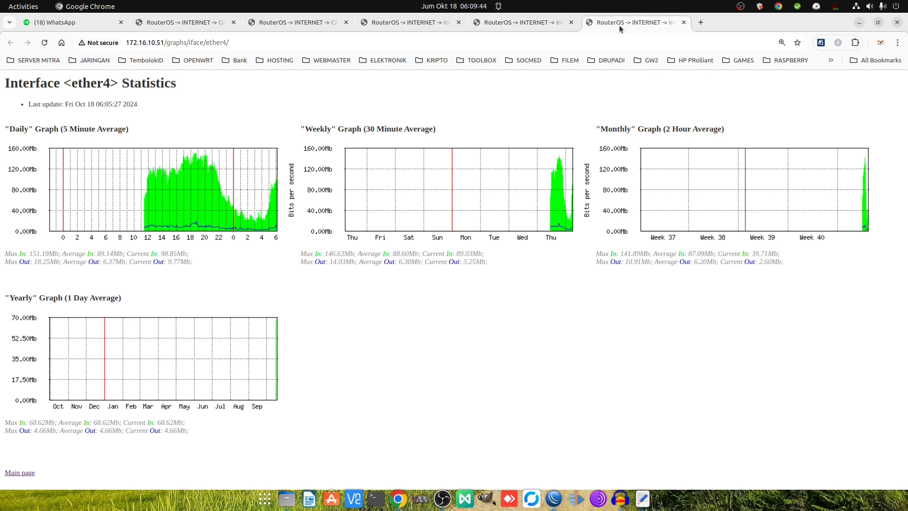
pyautogui.click(516, 26)
pyautogui.click(596, 24)
pyautogui.click(551, 22)
pyautogui.click(627, 22)
pyautogui.click(531, 21)
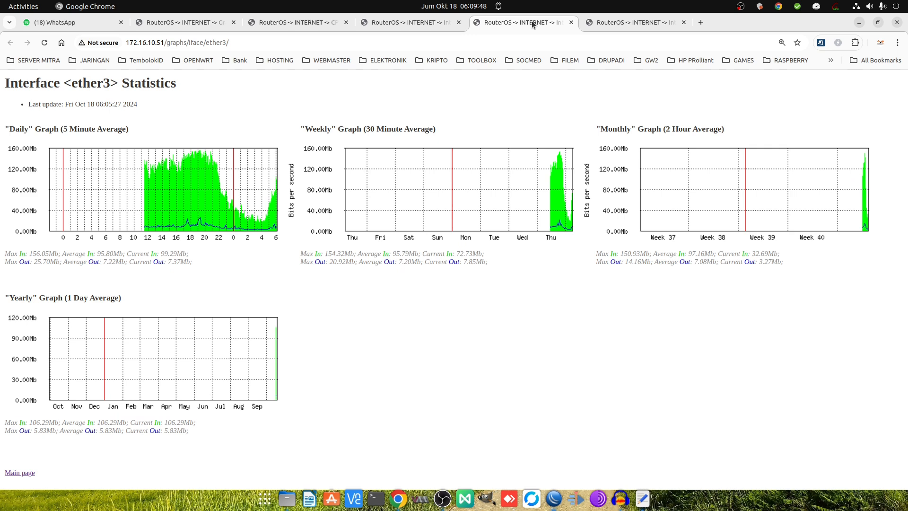
# Compare the ether2 dedicated link's traffic graph with the ether3 and ether4 graphs.
pyautogui.click(418, 26)
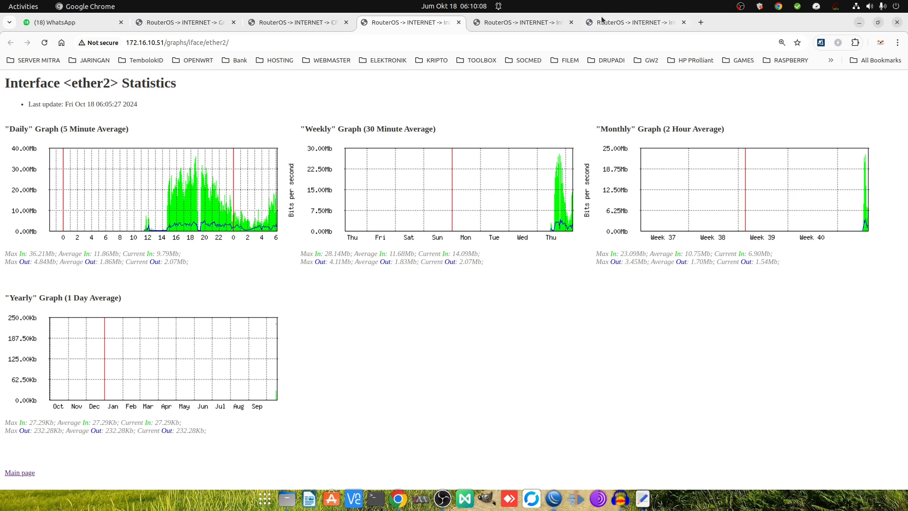
pyautogui.click(538, 23)
pyautogui.click(418, 24)
pyautogui.click(619, 23)
pyautogui.click(560, 24)
pyautogui.click(612, 24)
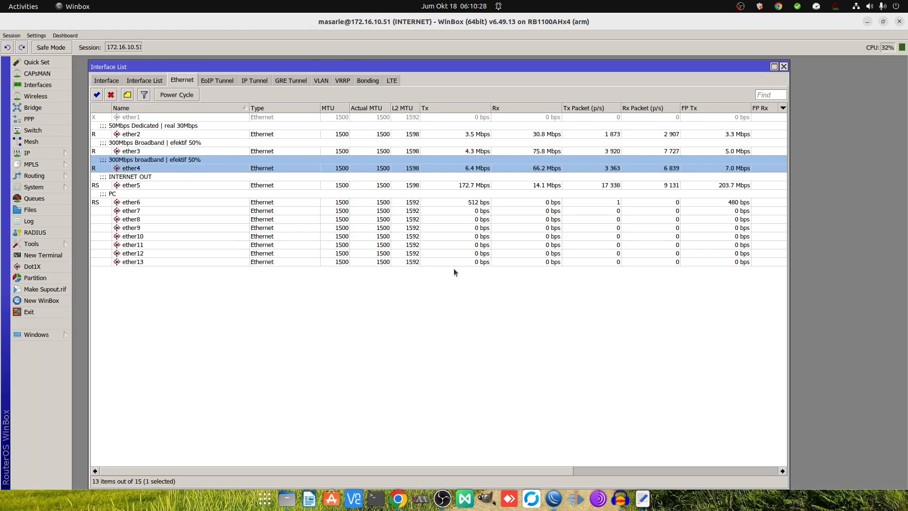
# Reopen the firewall's mangle rules in WinBox and place the Firewall window beside the interface names.
pyautogui.click(45, 154)
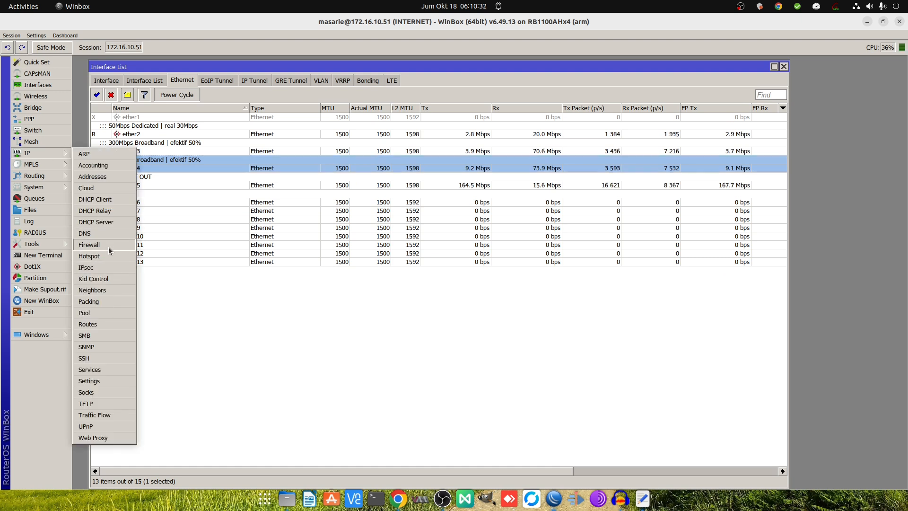
pyautogui.click(110, 245)
pyautogui.moveTo(248, 124); pyautogui.dragTo(341, 98)
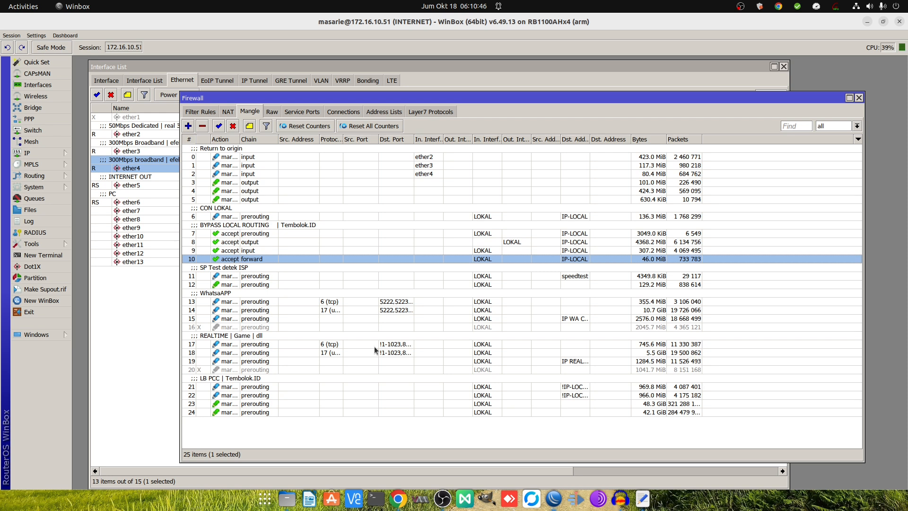
# Examine the LB PCC mangle rules 21 to 24 that balance traffic across the broadband links.
pyautogui.click(283, 387)
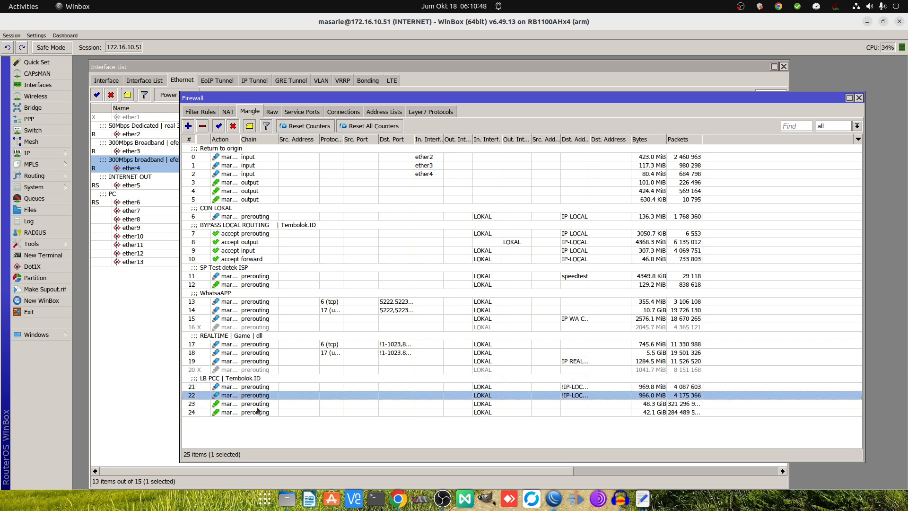
pyautogui.click(257, 395)
pyautogui.click(254, 386)
pyautogui.click(262, 403)
pyautogui.click(267, 386)
pyautogui.click(271, 411)
pyautogui.click(270, 387)
pyautogui.click(270, 403)
pyautogui.click(271, 386)
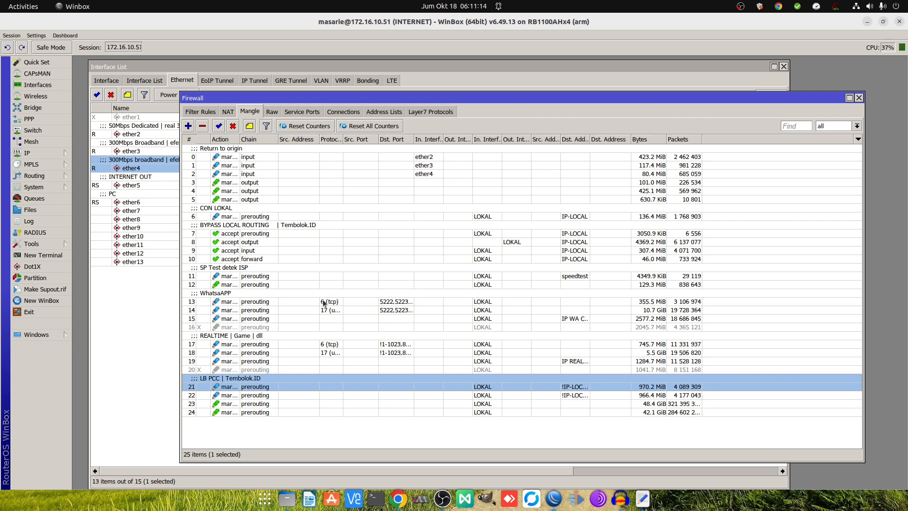
# Examine the REALTIME mangle rules and compare them with the live ether2 to ether4 traffic, moving the Firewall window as needed.
pyautogui.click(243, 361)
pyautogui.click(245, 344)
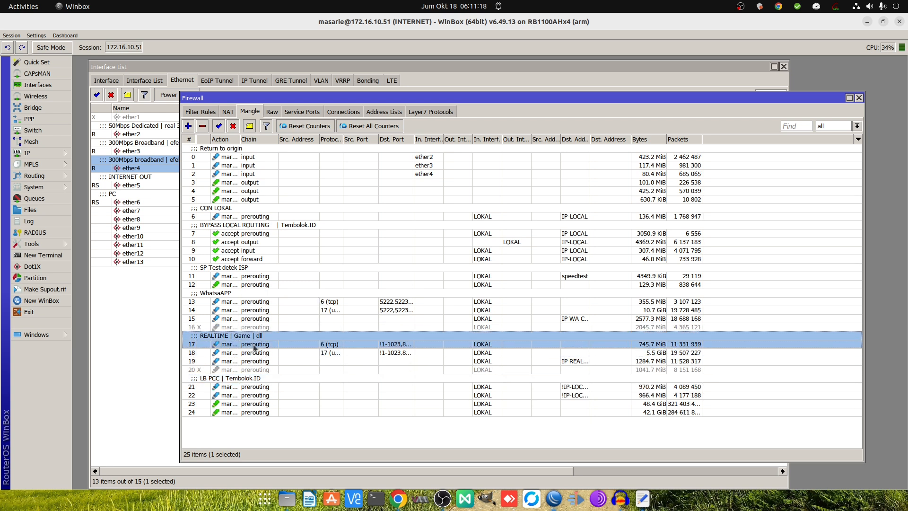
pyautogui.moveTo(259, 103); pyautogui.dragTo(246, 199)
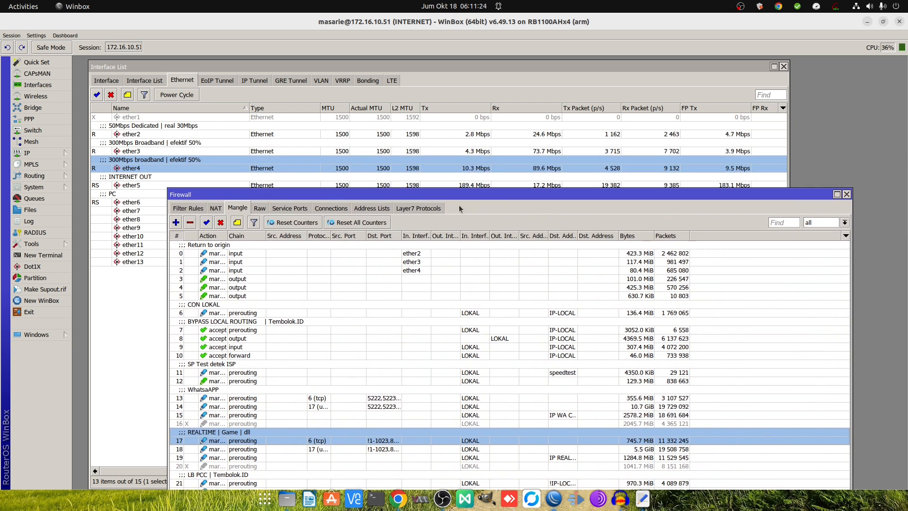
pyautogui.moveTo(460, 195); pyautogui.dragTo(456, 186)
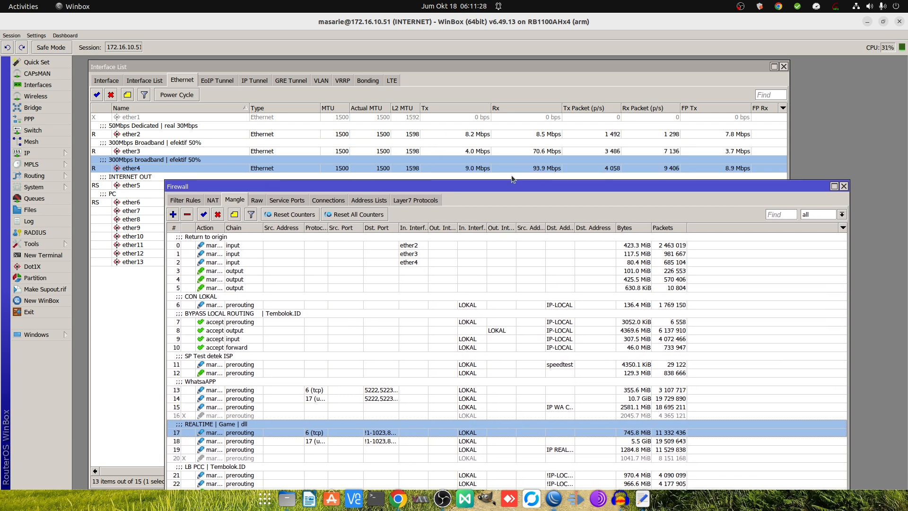
pyautogui.moveTo(507, 187); pyautogui.dragTo(509, 171)
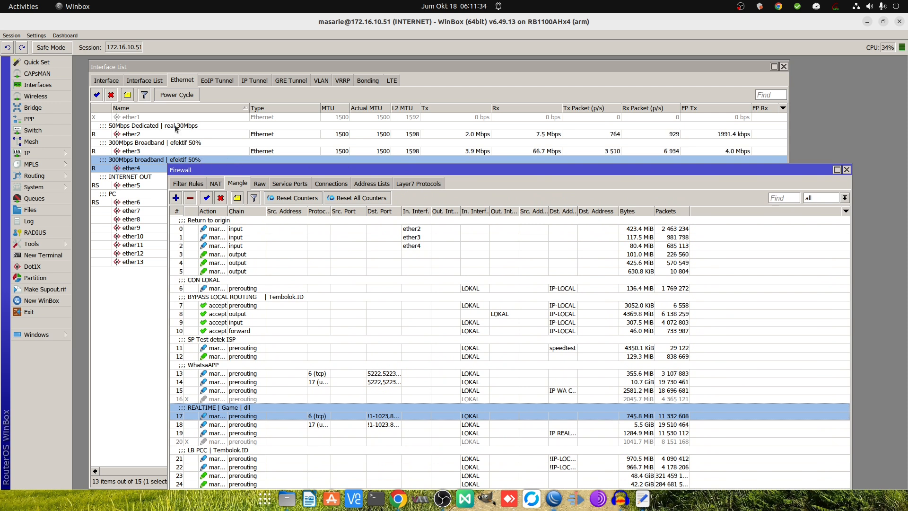
pyautogui.moveTo(227, 167); pyautogui.dragTo(259, 180)
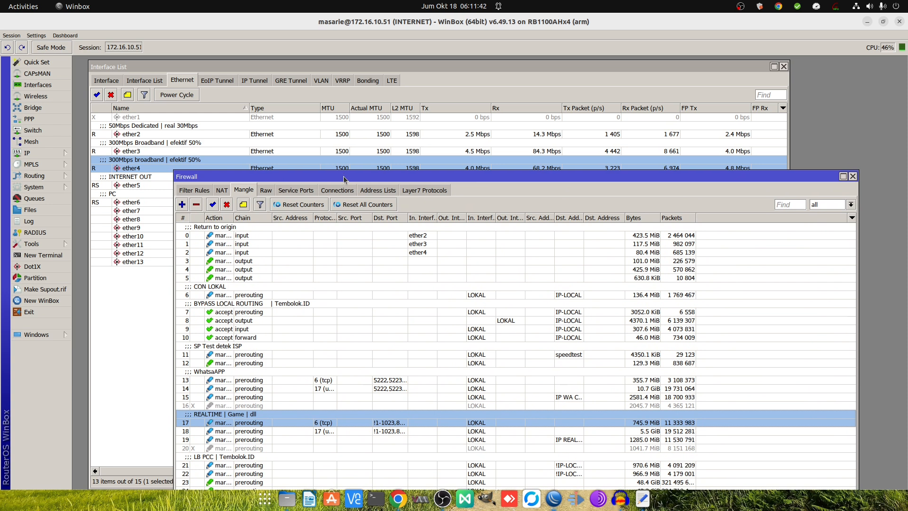
pyautogui.moveTo(343, 178); pyautogui.dragTo(354, 74)
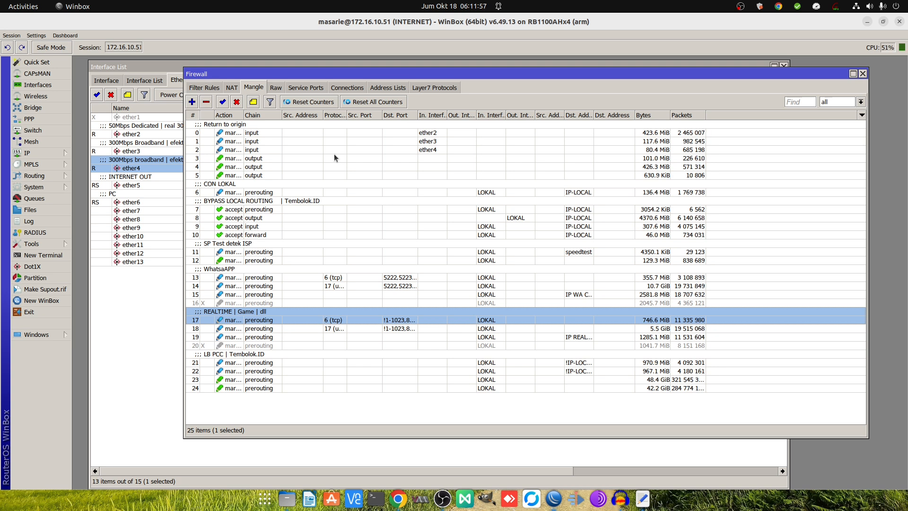
pyautogui.moveTo(333, 73); pyautogui.dragTo(334, 93)
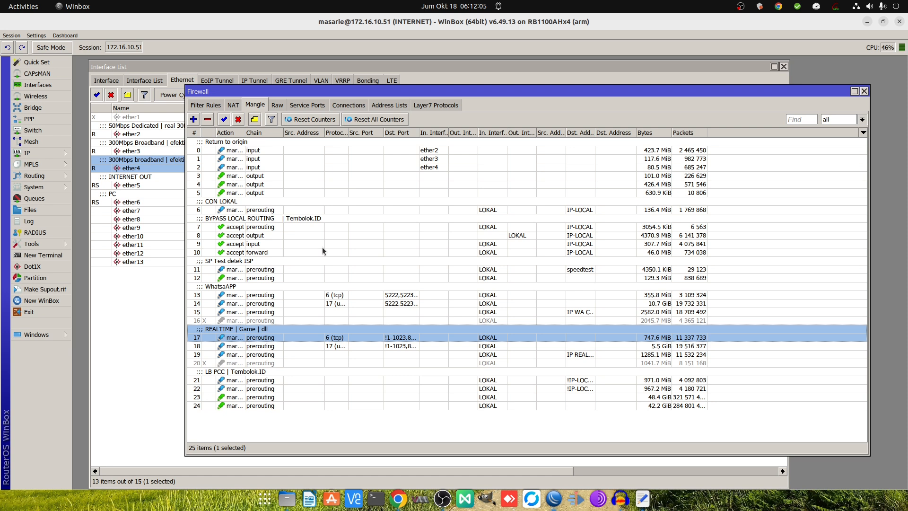
# Go through the WhatsaAPP, REALTIME and LB PCC mangle rule groups to review their order.
pyautogui.click(240, 294)
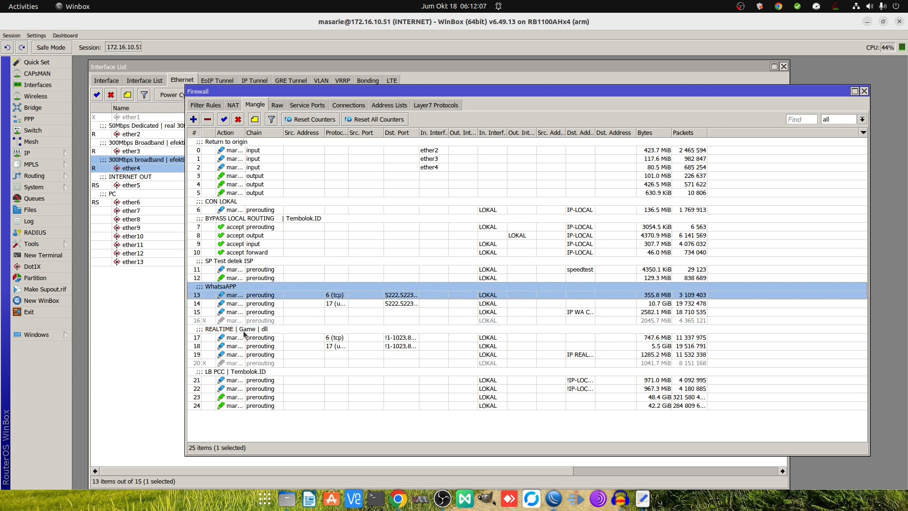
pyautogui.click(244, 333)
pyautogui.click(242, 346)
pyautogui.click(241, 398)
pyautogui.click(247, 411)
pyautogui.click(250, 338)
pyautogui.click(241, 363)
pyautogui.click(242, 372)
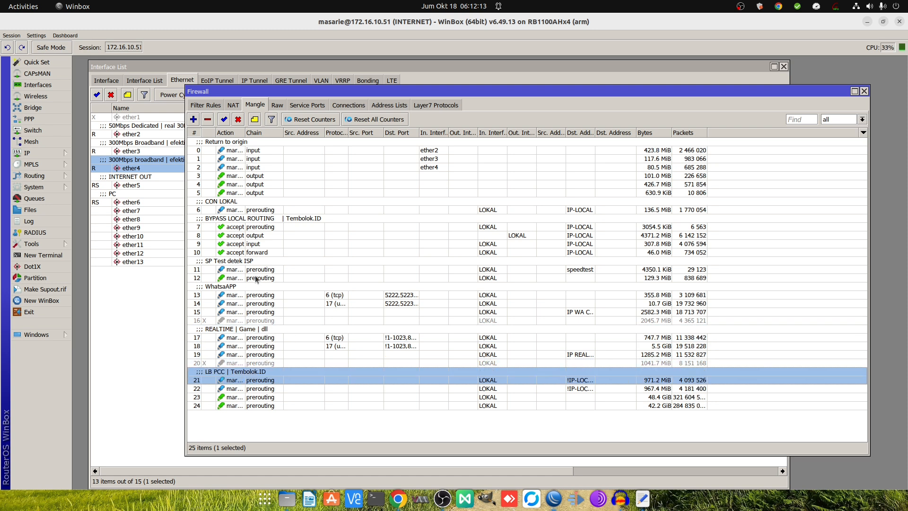
# Inspect the action and general settings of the ether2 input rule under Return to origin, and check the group's output rules.
pyautogui.click(242, 150)
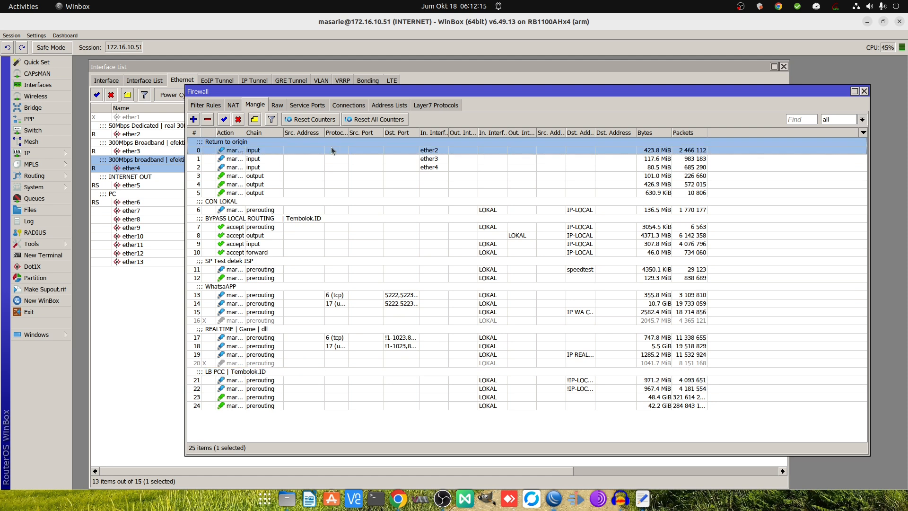
pyautogui.doubleClick(251, 150)
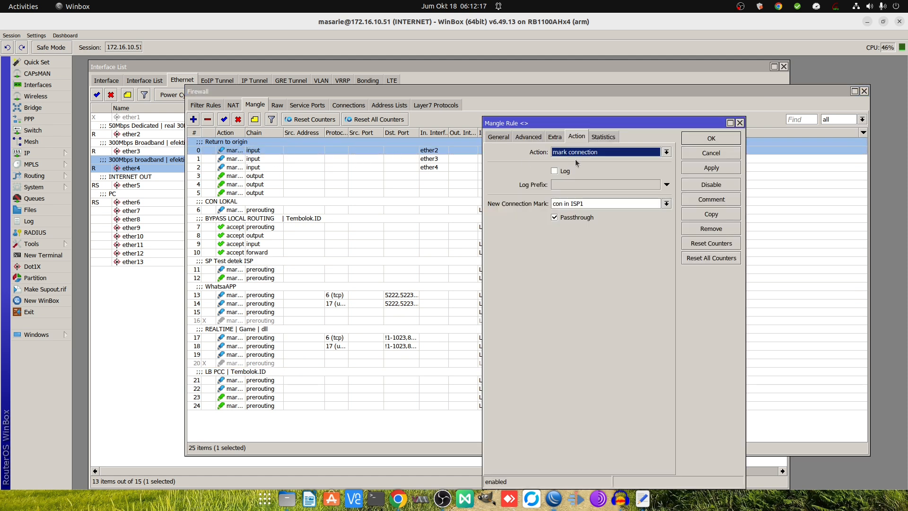
pyautogui.click(499, 137)
pyautogui.moveTo(637, 127); pyautogui.dragTo(630, 123)
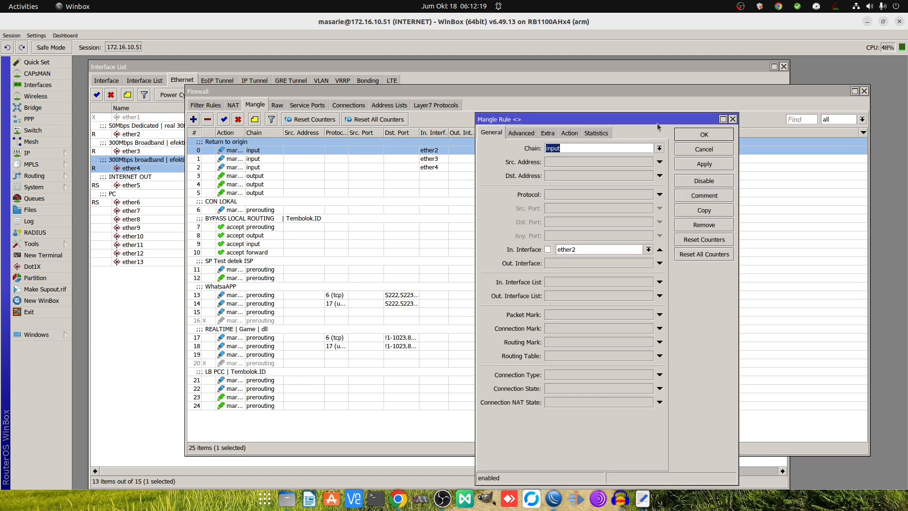
pyautogui.click(732, 119)
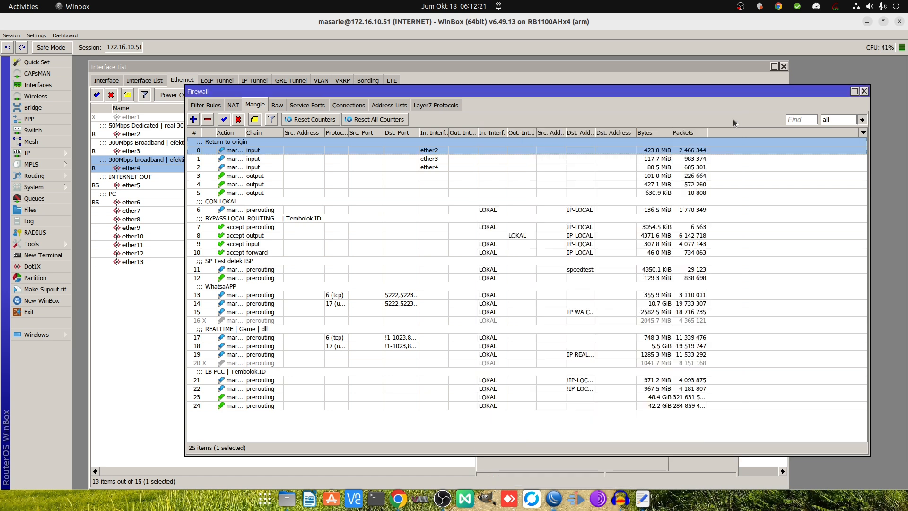
pyautogui.click(356, 177)
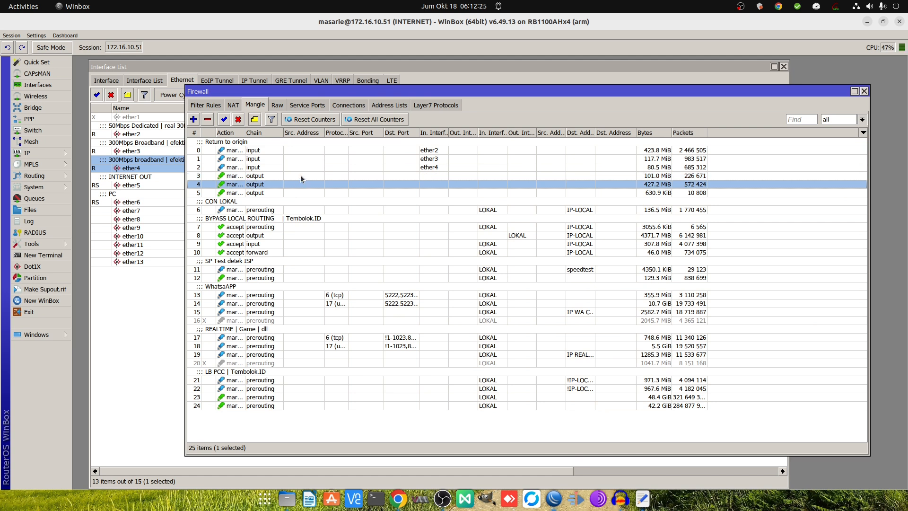
pyautogui.click(439, 152)
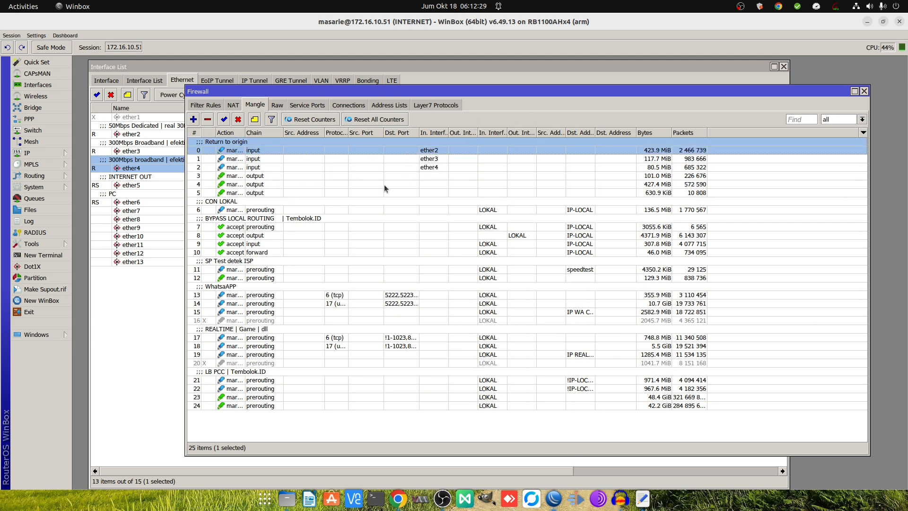
# Open the CON LOKAL prerouting mangle rule and examine its general and action settings.
pyautogui.click(304, 218)
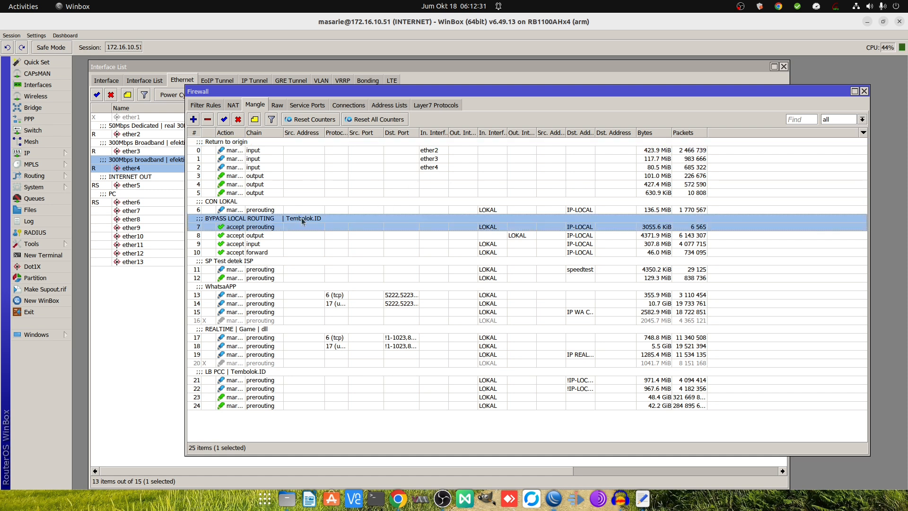
pyautogui.press('Up')
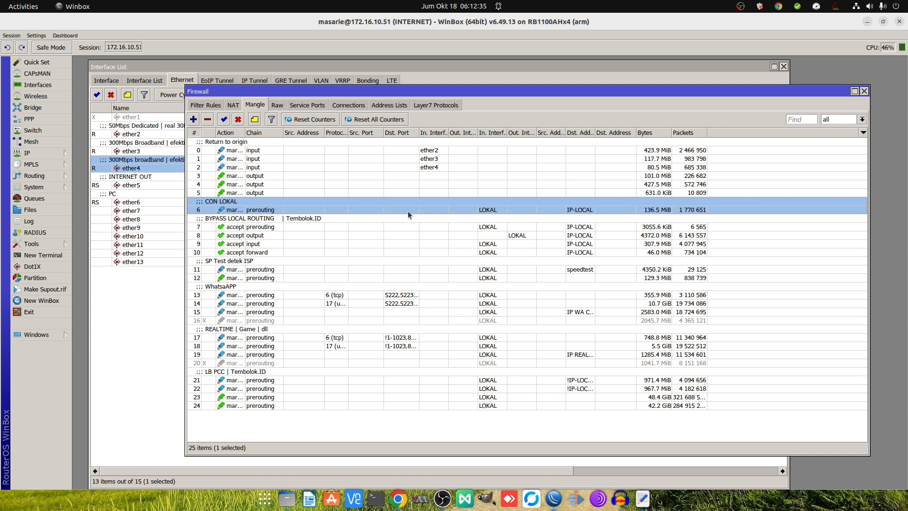
pyautogui.doubleClick(324, 213)
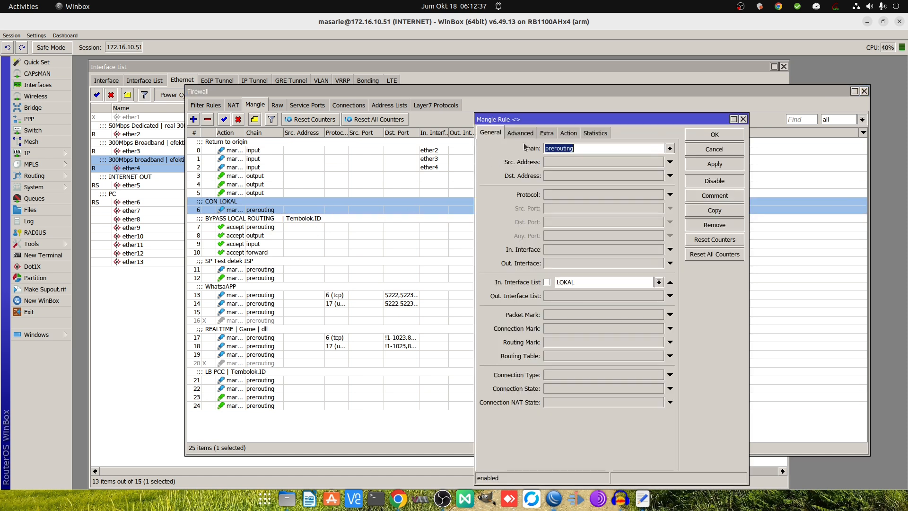
pyautogui.click(568, 133)
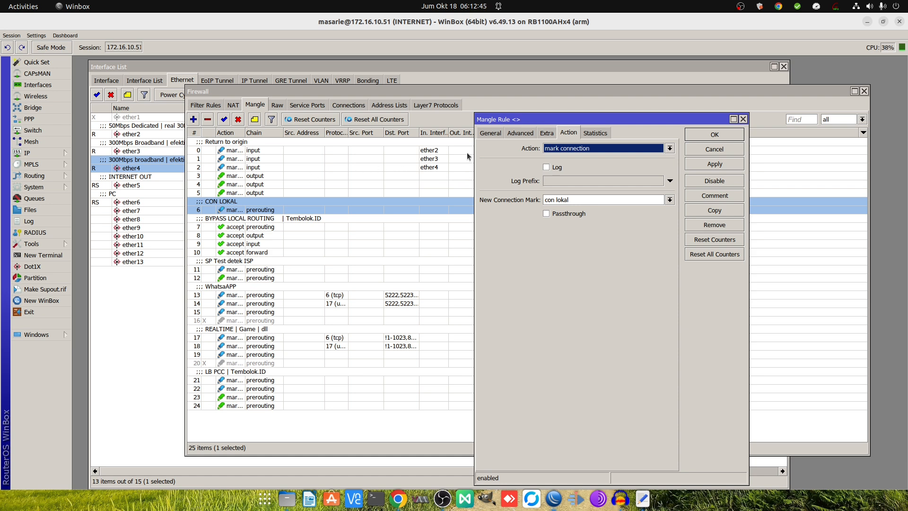
# Examine the CON LOKAL rule's extra and advanced settings, including its destination address list, and close the rule.
pyautogui.moveTo(614, 120); pyautogui.dragTo(593, 119)
pyautogui.click(470, 133)
pyautogui.click(553, 135)
pyautogui.click(529, 137)
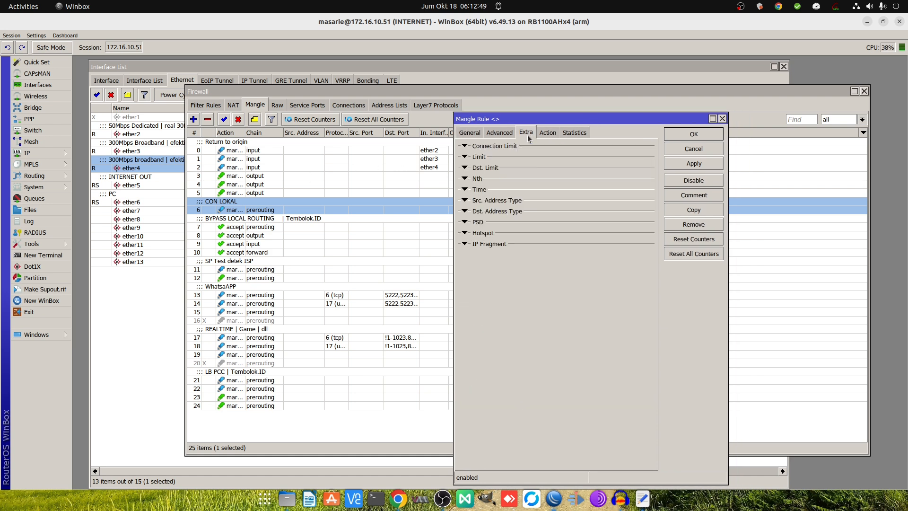
pyautogui.click(500, 134)
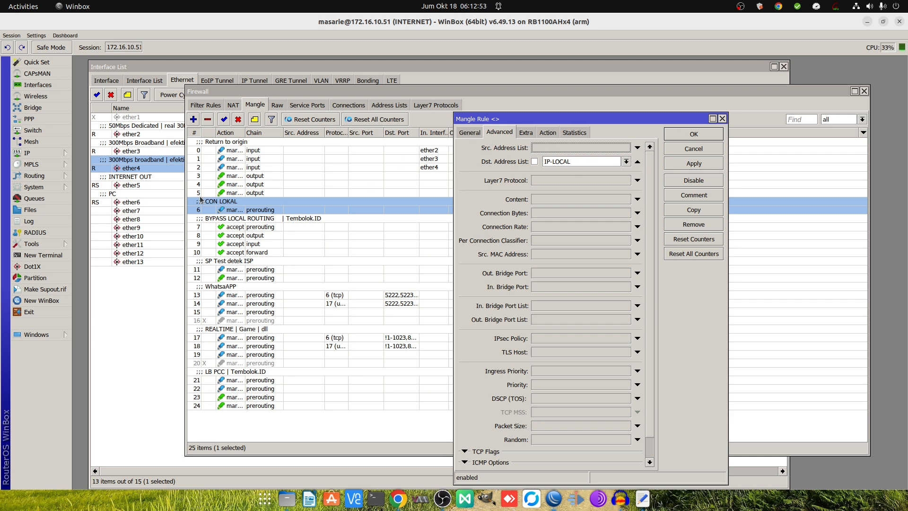
pyautogui.click(722, 119)
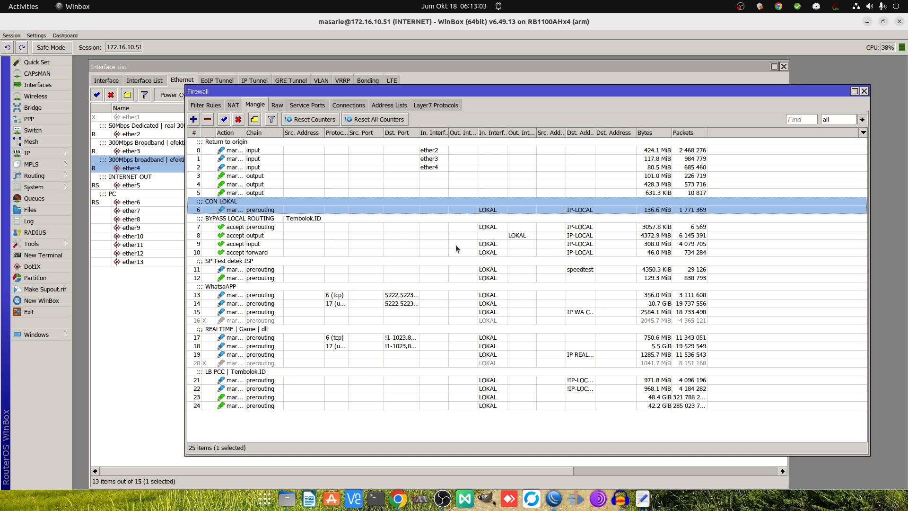
# Go through the BYPASS LOCAL ROUTING accept rules for the prerouting, output, input and forward chains.
pyautogui.click(267, 229)
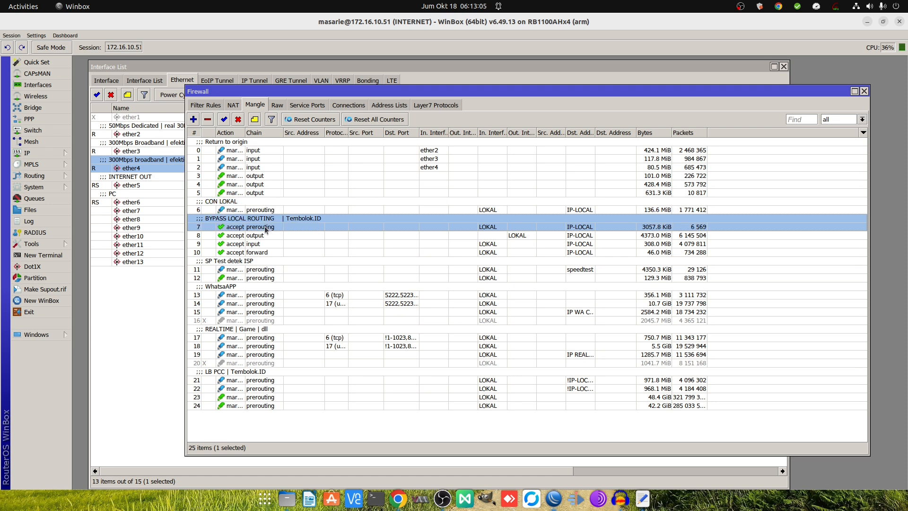
pyautogui.click(265, 244)
pyautogui.click(266, 252)
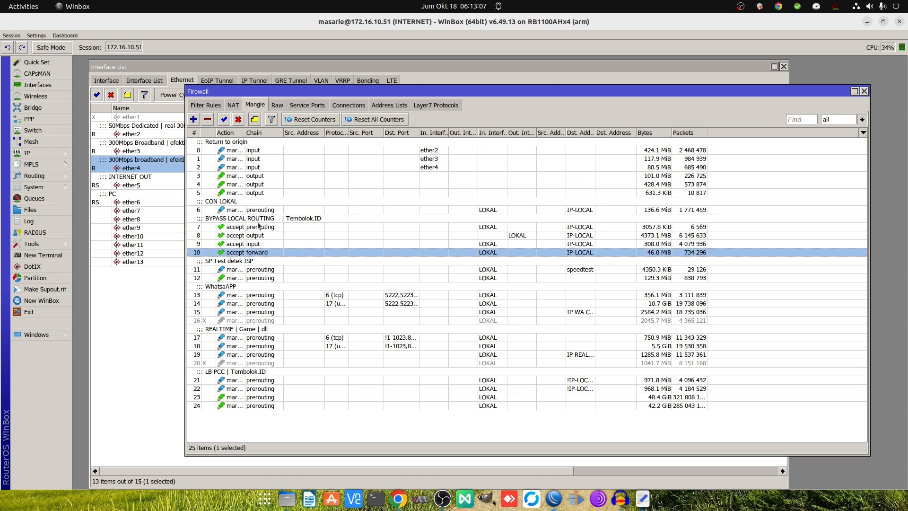
pyautogui.click(261, 227)
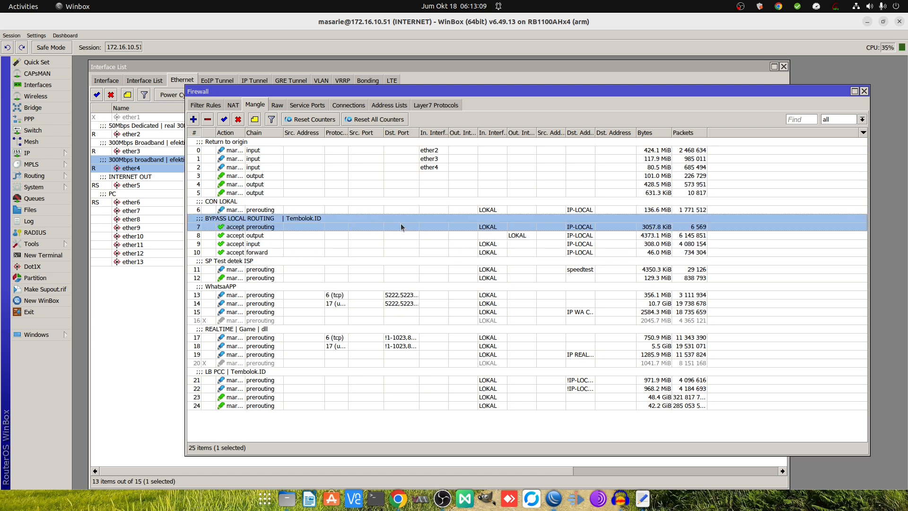
pyautogui.click(475, 252)
pyautogui.click(406, 226)
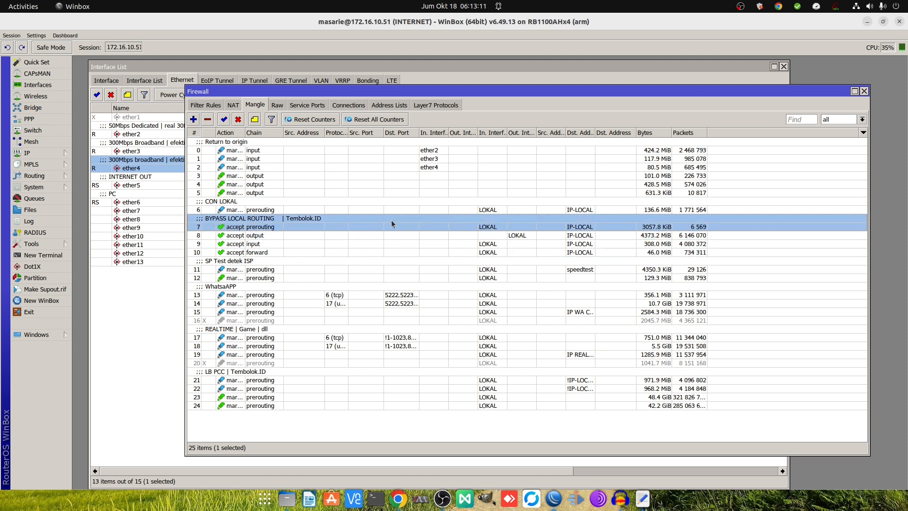
pyautogui.click(283, 235)
pyautogui.click(270, 244)
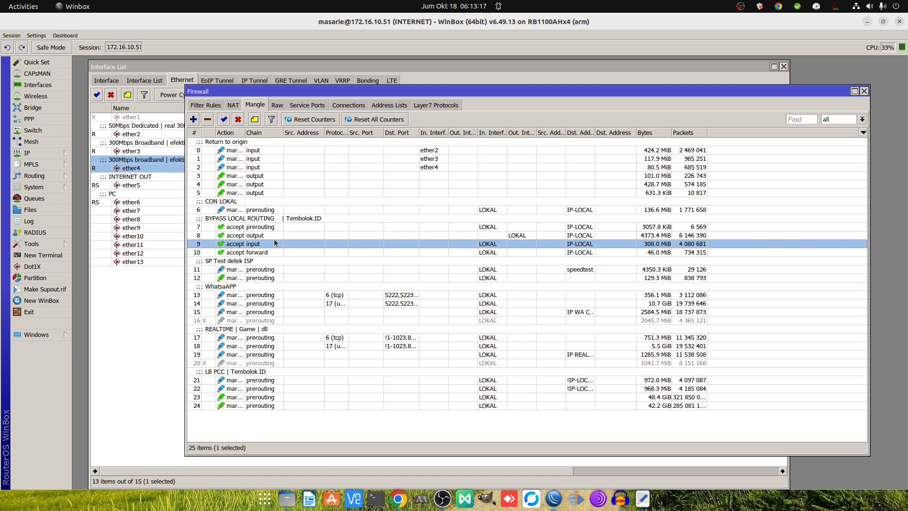
# Review the two prerouting mangle rules in the SP Test detek ISP group.
pyautogui.click(268, 270)
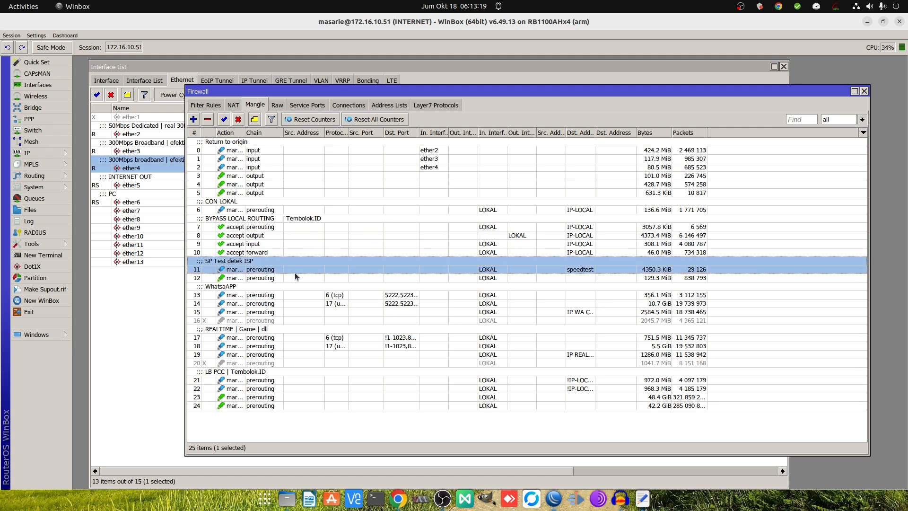
pyautogui.click(264, 278)
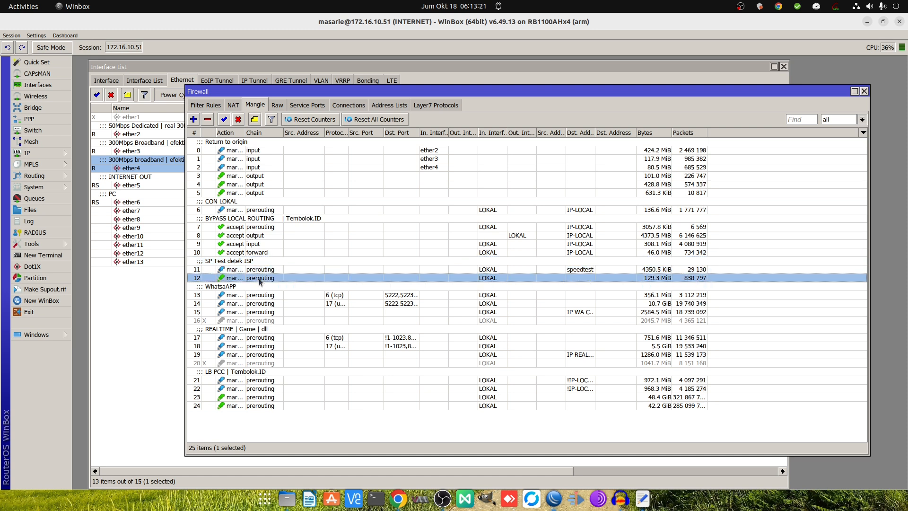
pyautogui.click(259, 273)
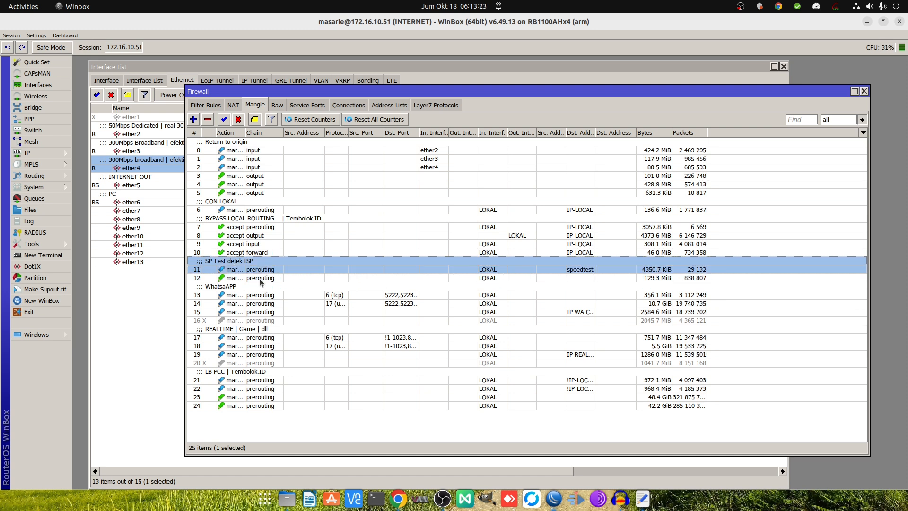
pyautogui.click(260, 278)
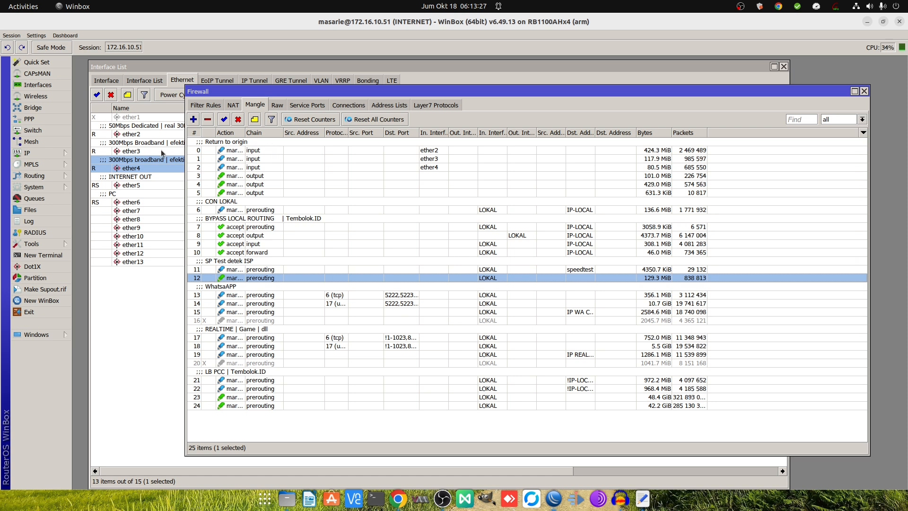
# Check the WhatsaAPP TCP and UDP mangle rules and the first LB PCC rule.
pyautogui.click(255, 296)
pyautogui.click(248, 305)
pyautogui.click(247, 297)
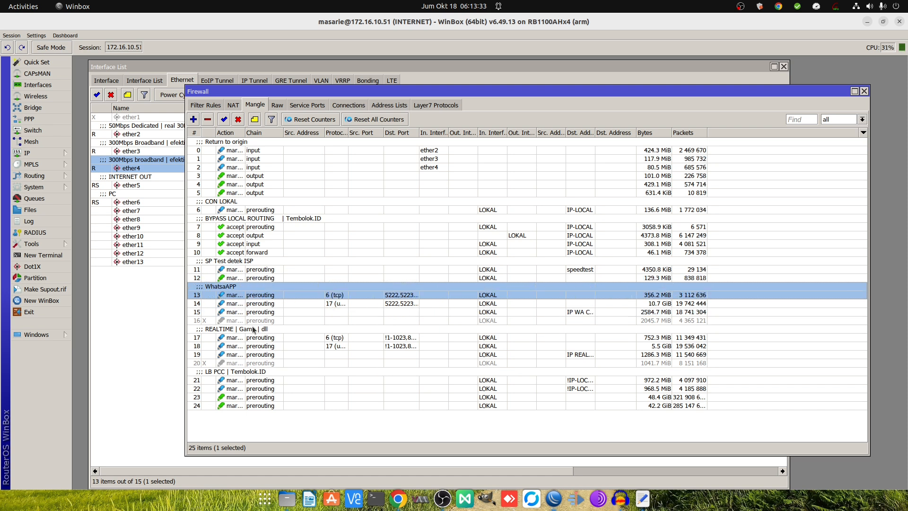
pyautogui.click(326, 380)
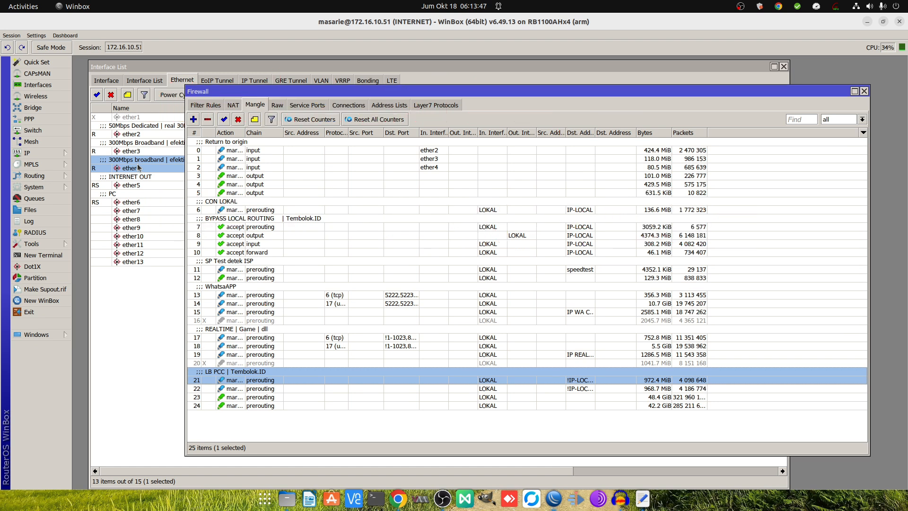
# Compare the live traffic of ether2, ether3 and ether4 in the Interface List, and return to the Firewall window.
pyautogui.click(156, 134)
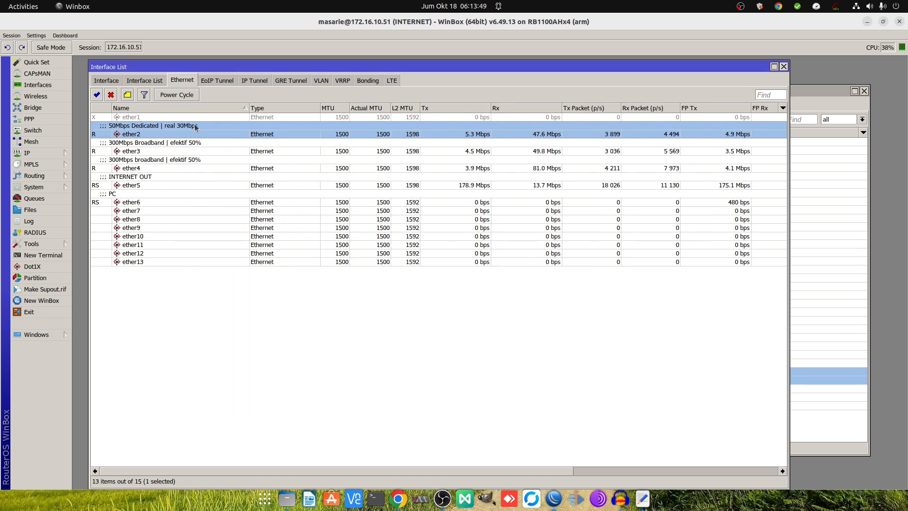
pyautogui.click(358, 159)
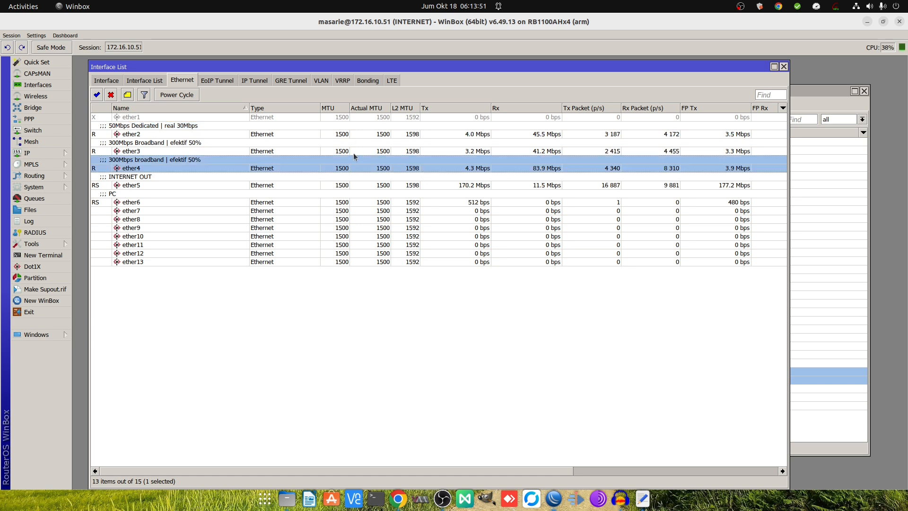
pyautogui.click(355, 152)
pyautogui.click(311, 134)
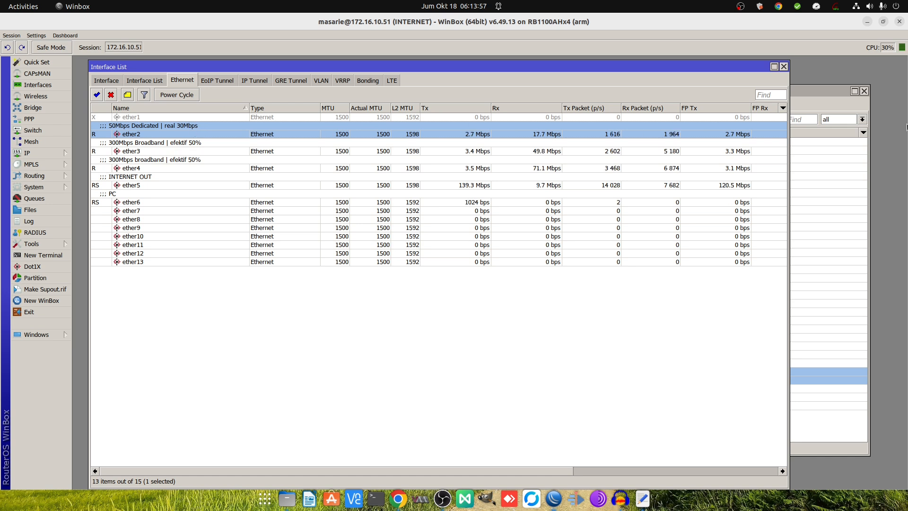
pyautogui.click(287, 163)
pyautogui.click(276, 148)
pyautogui.click(280, 164)
pyautogui.click(801, 90)
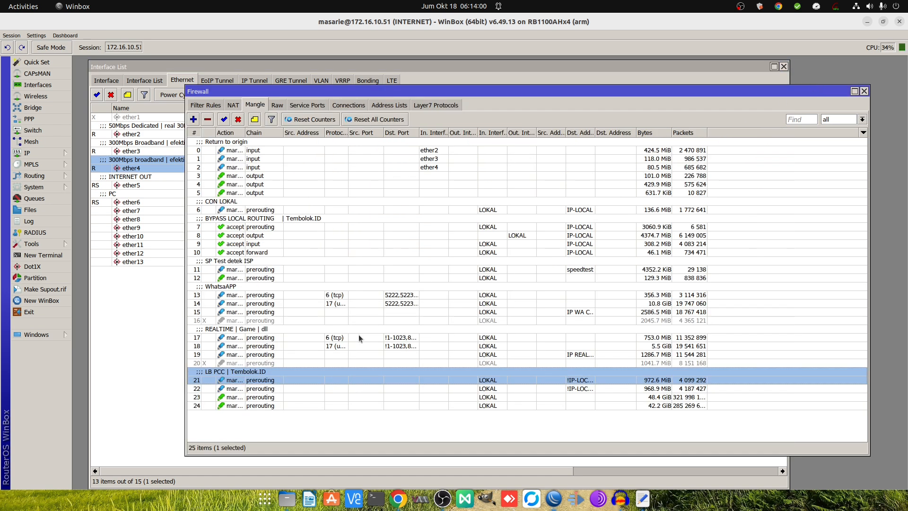
# Open the first LB PCC prerouting rule and examine its general settings and Per Connection Classifier settings.
pyautogui.doubleClick(254, 380)
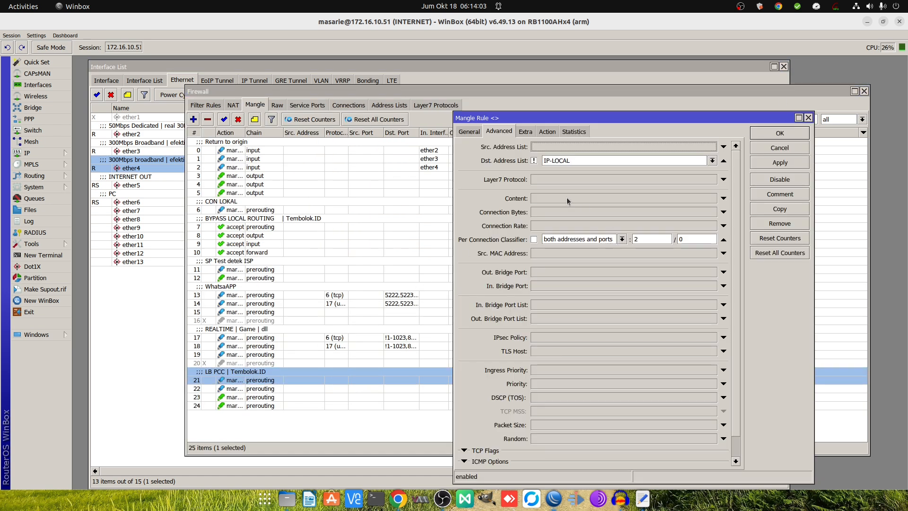
pyautogui.click(471, 134)
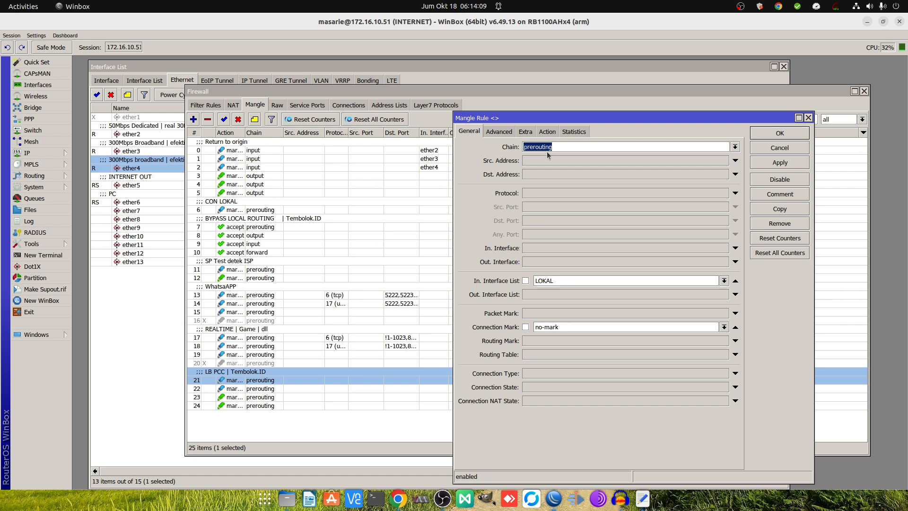
pyautogui.click(499, 131)
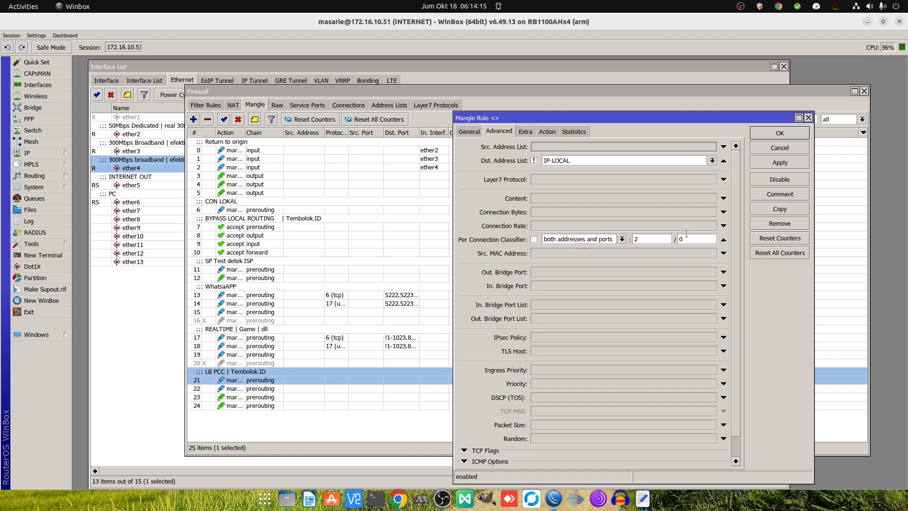
pyautogui.click(478, 131)
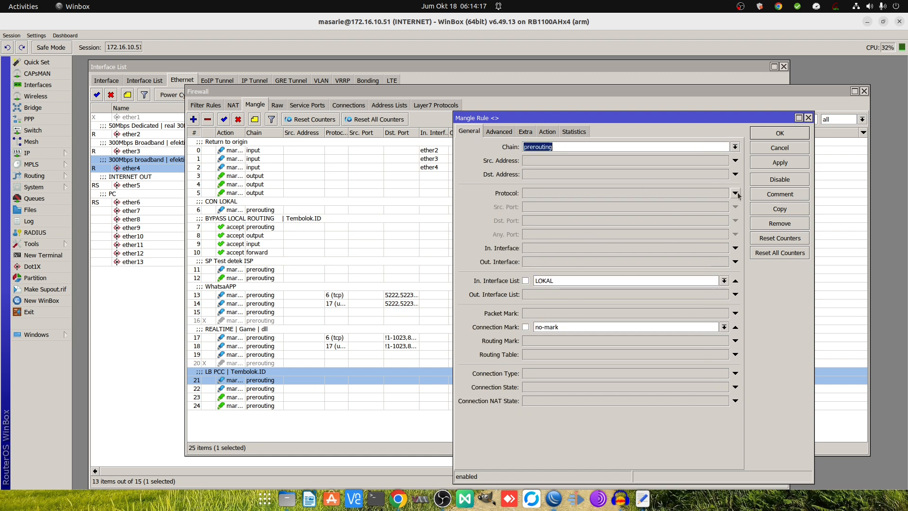
pyautogui.moveTo(681, 118); pyautogui.dragTo(689, 108)
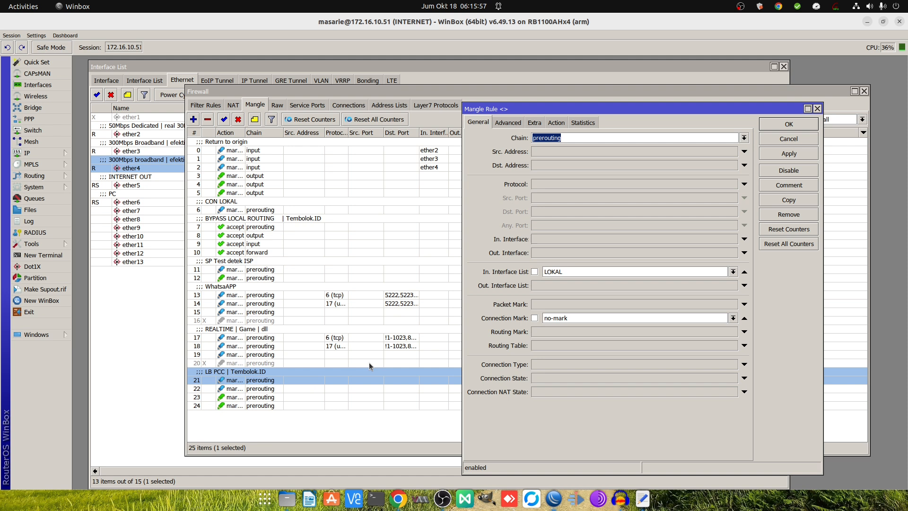
# Switch to Chrome and read the client's WhatsApp chat messages about CPU load and the wireless link.
pyautogui.rightClick(399, 502)
pyautogui.click(399, 502)
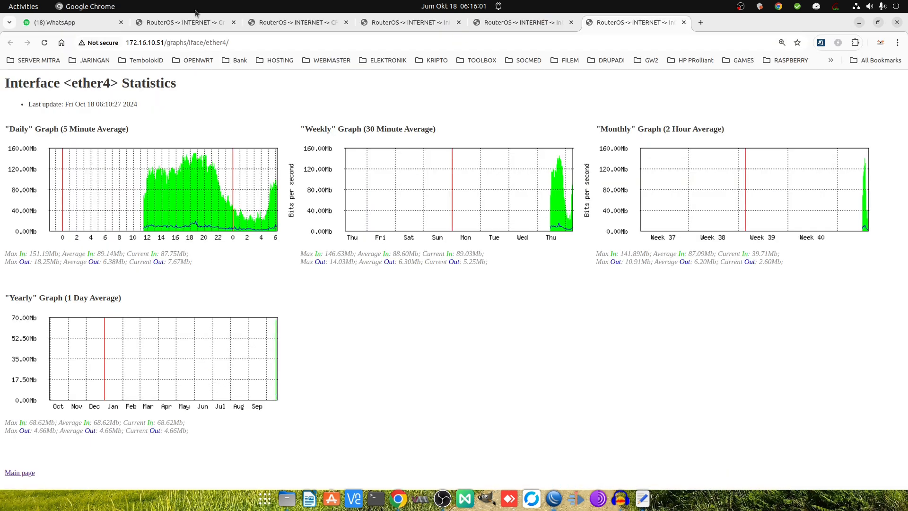
pyautogui.click(95, 25)
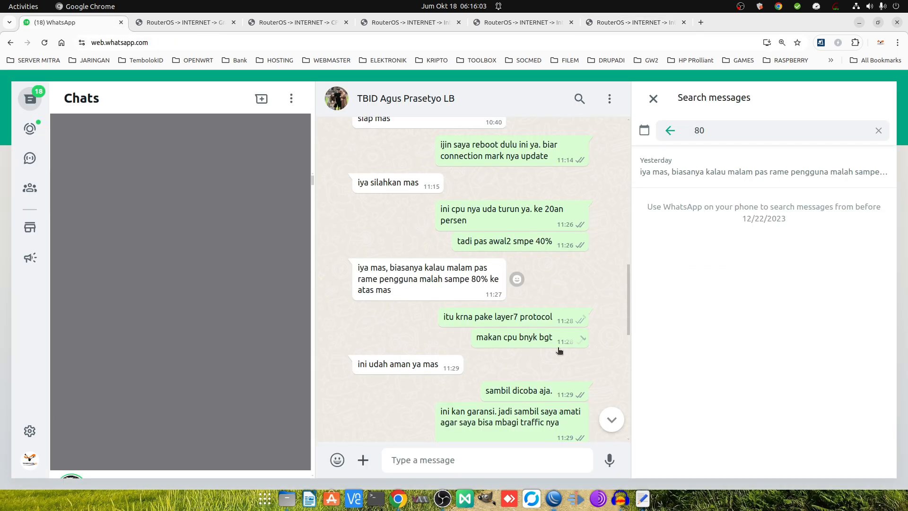
pyautogui.scroll(-3, 559, 363)
pyautogui.scroll(-10, 559, 359)
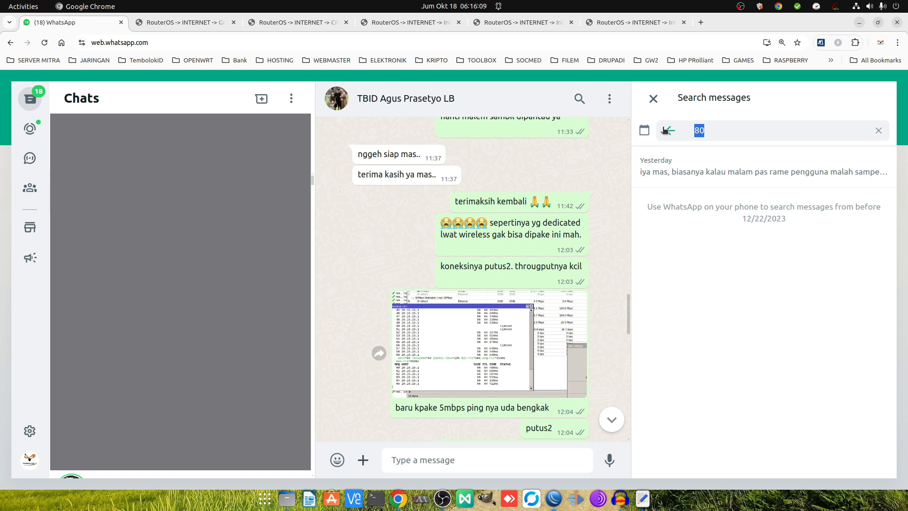
# Search the client's chat for "susah" and read the matching messages about Mobile Legends (ML) game connections.
pyautogui.write('susah')
pyautogui.press('Return')
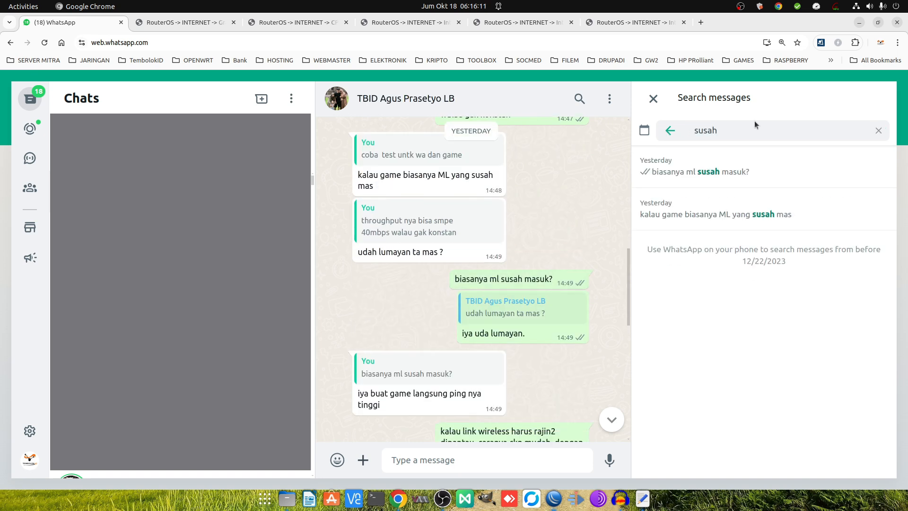
pyautogui.click(714, 171)
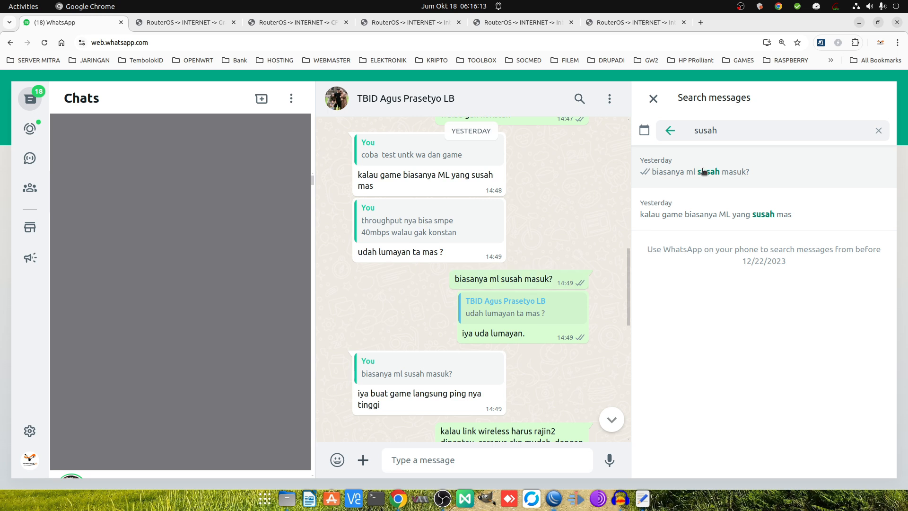
pyautogui.click(715, 215)
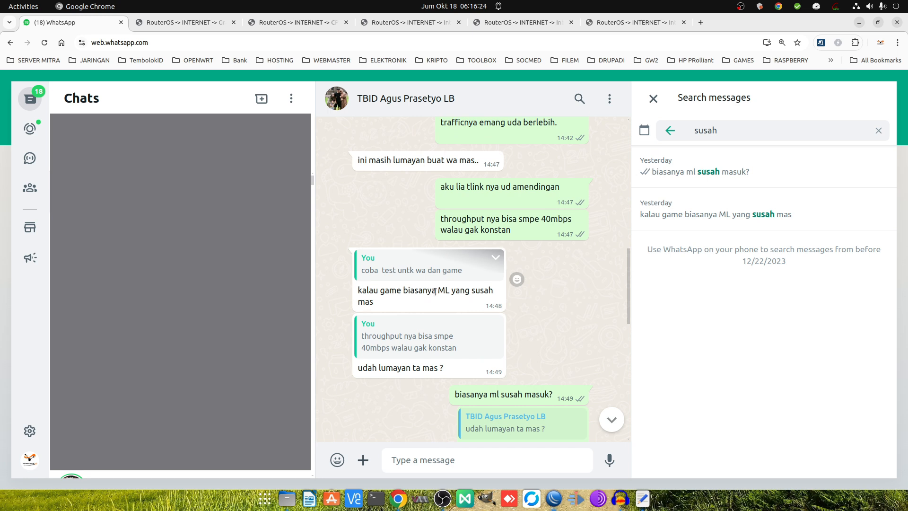
pyautogui.moveTo(376, 306); pyautogui.dragTo(358, 294)
pyautogui.click(384, 291)
pyautogui.moveTo(435, 291); pyautogui.dragTo(445, 291)
pyautogui.click(384, 302)
# Switch back to the WinBox session for 172.16.10.51 and review the REALTIME mangle rules.
pyautogui.rightClick(557, 500)
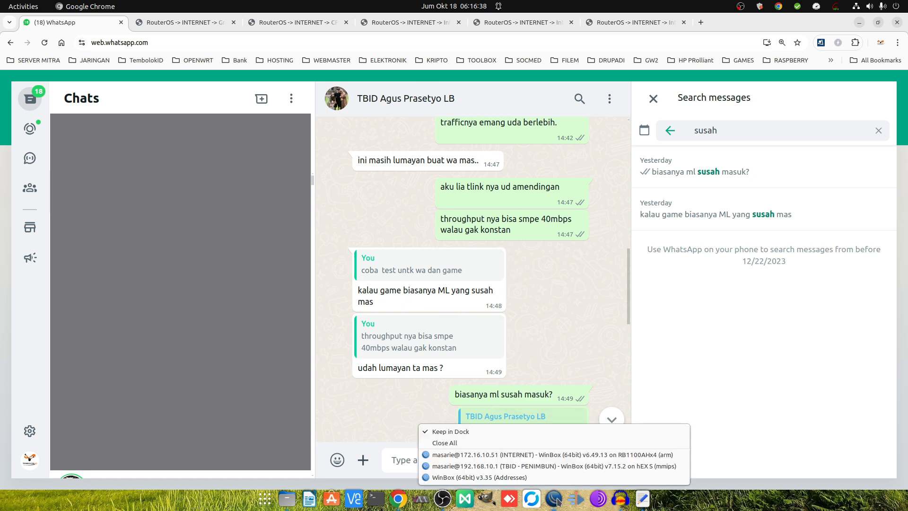
pyautogui.click(551, 454)
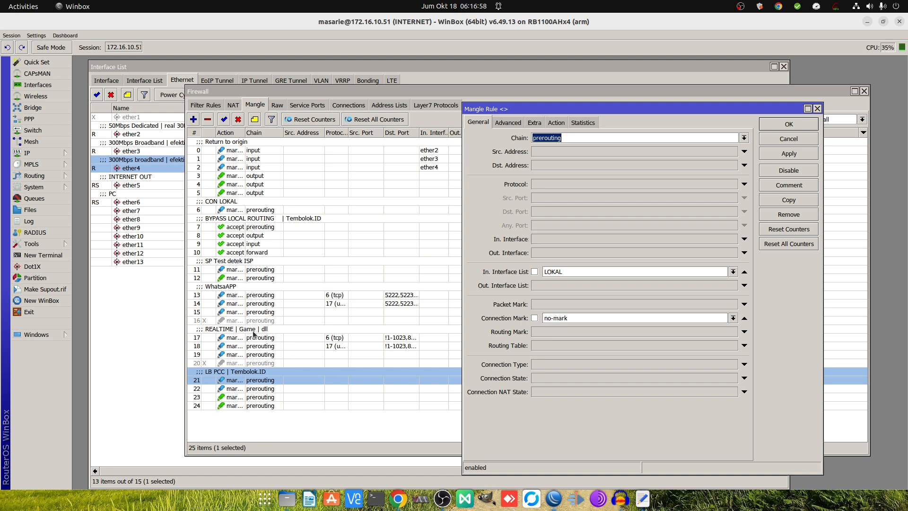
pyautogui.click(268, 331)
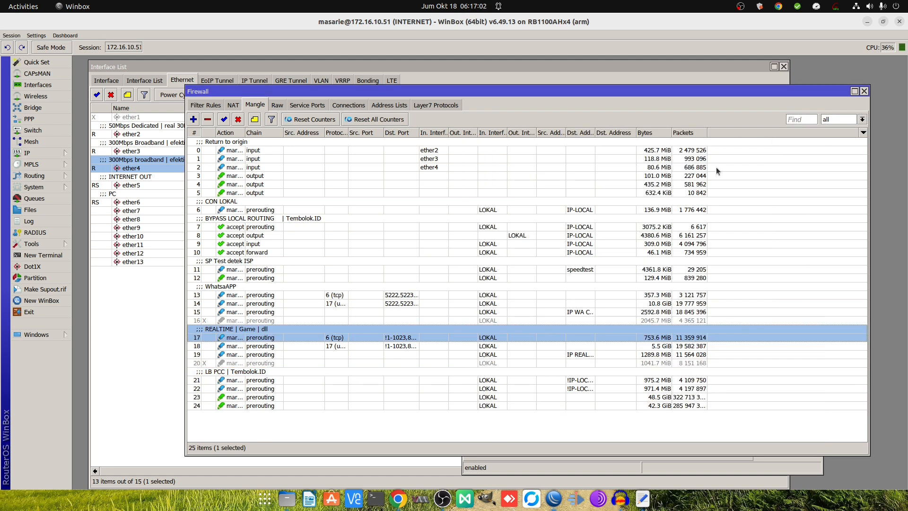
pyautogui.moveTo(369, 308)
pyautogui.mouseDown()
pyautogui.moveTo(236, 328)
pyautogui.moveTo(218, 342)
pyautogui.moveTo(257, 320)
pyautogui.mouseUp()
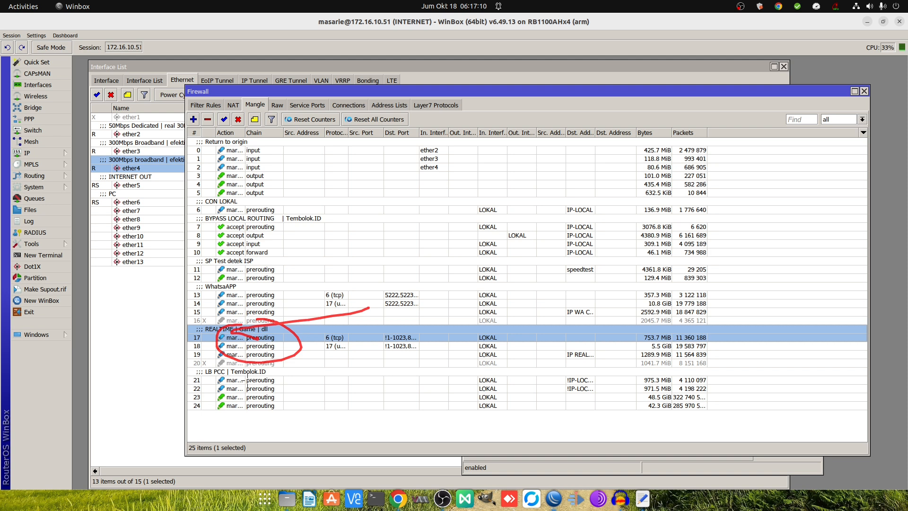
pyautogui.moveTo(282, 291)
pyautogui.mouseDown()
pyautogui.moveTo(244, 288)
pyautogui.moveTo(245, 319)
pyautogui.moveTo(256, 314)
pyautogui.mouseUp()
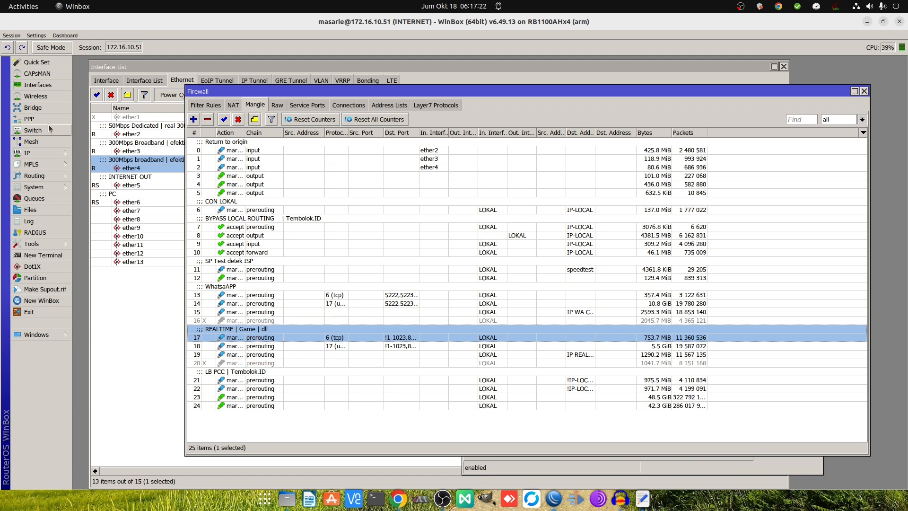
# Open the Route List and change the comment of the ISP1 default route via ether2 to "ISP1 -MAIN".
pyautogui.click(28, 153)
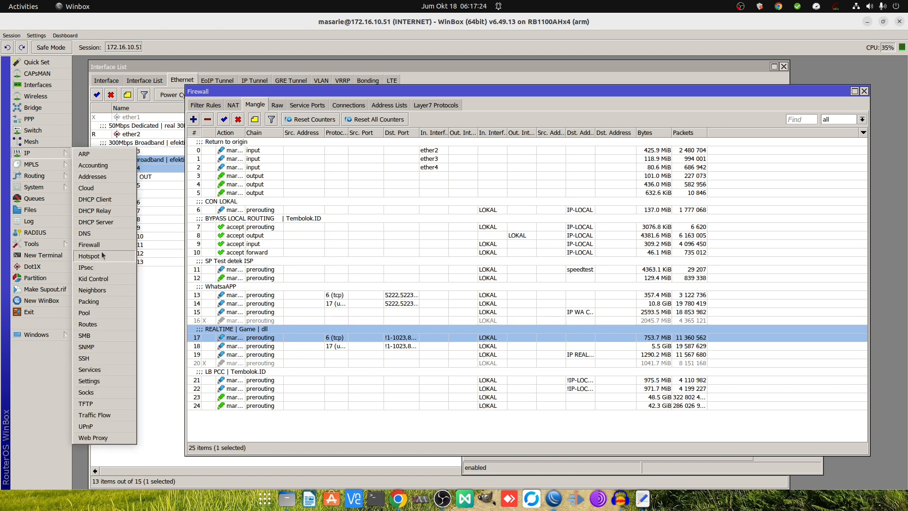
pyautogui.click(97, 324)
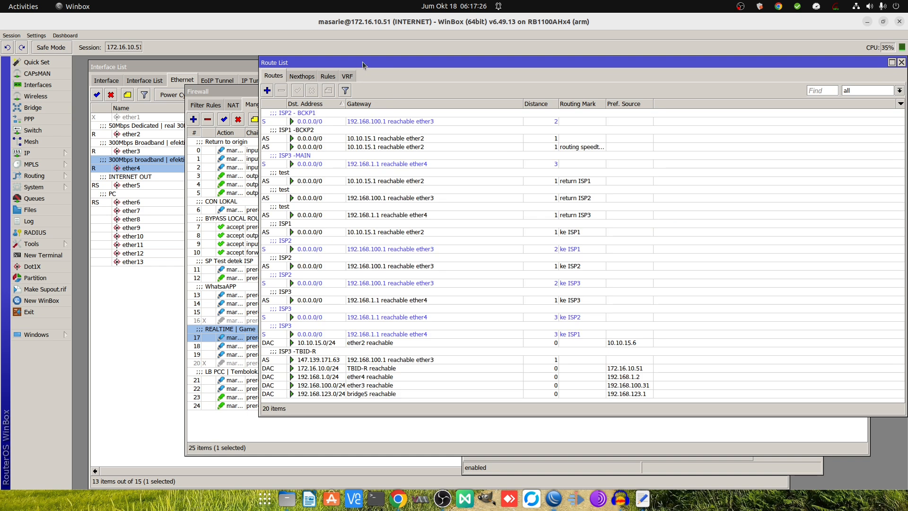
pyautogui.click(406, 139)
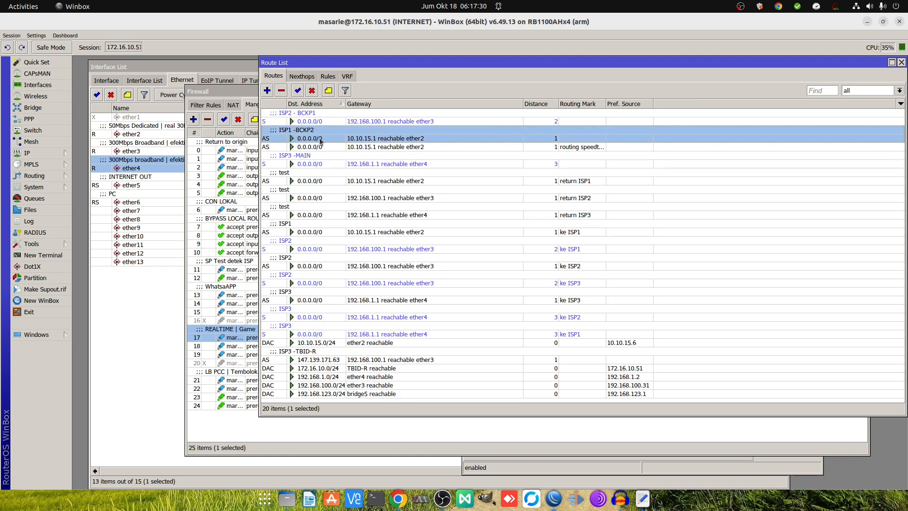
pyautogui.click(329, 90)
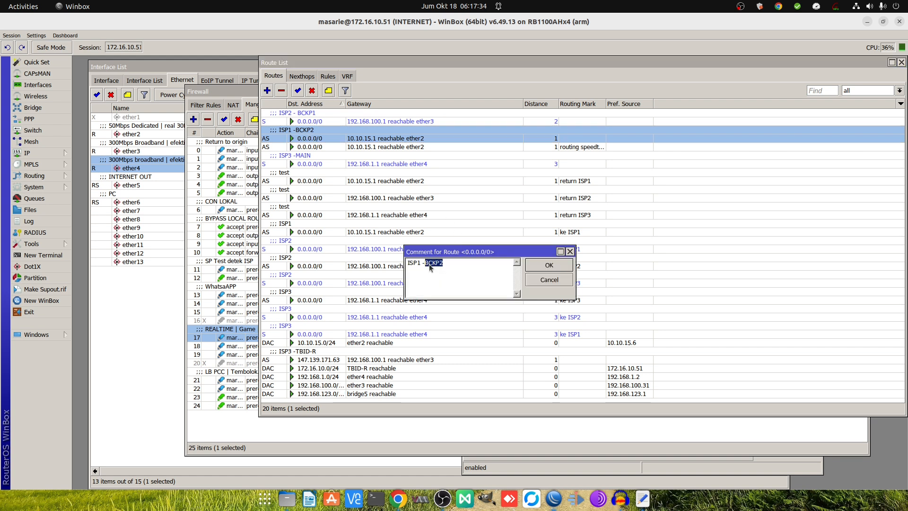
pyautogui.press('Return')
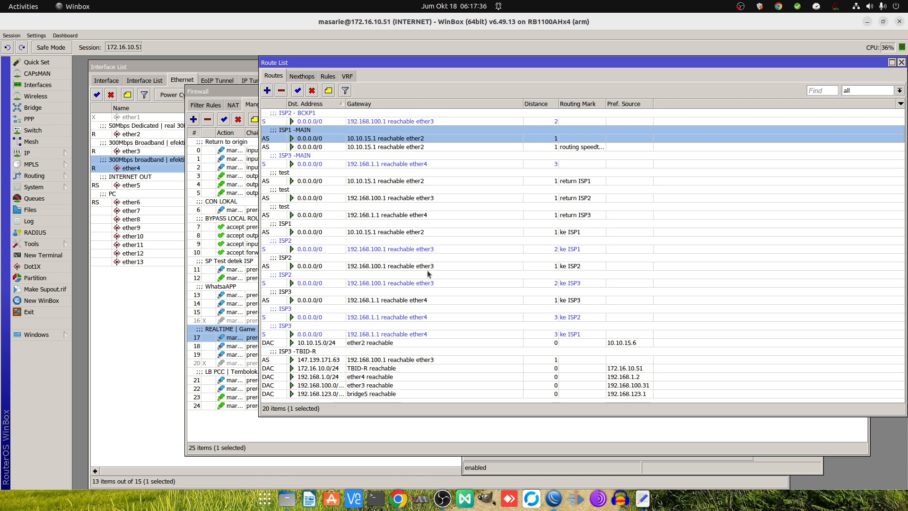
# Compare the ISP1 -MAIN route via ether2 with the ISP3 -MAIN route via ether4 in the Route List.
pyautogui.click(382, 163)
pyautogui.click(380, 140)
pyautogui.click(372, 157)
pyautogui.click(381, 136)
pyautogui.click(381, 157)
pyautogui.click(380, 138)
pyautogui.click(381, 157)
pyautogui.click(380, 138)
pyautogui.click(381, 157)
pyautogui.click(380, 138)
pyautogui.click(383, 157)
pyautogui.click(386, 138)
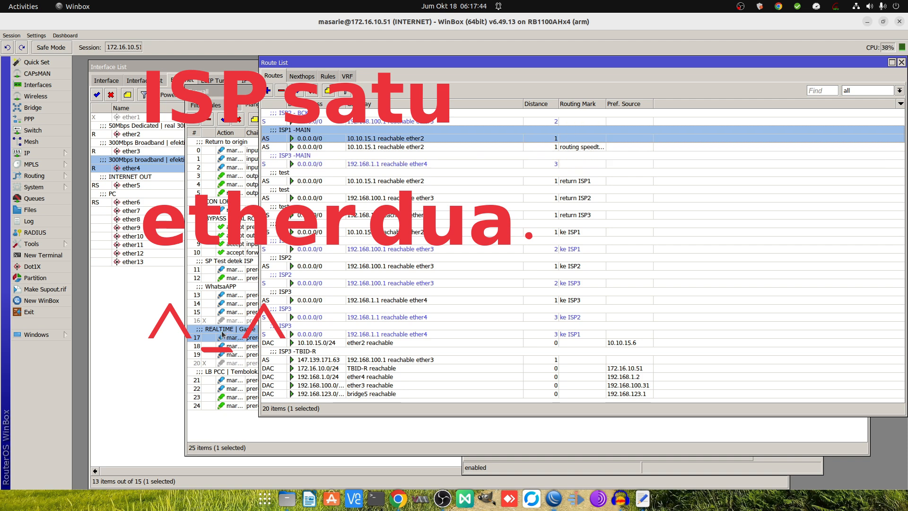
# Review the WhatsApp and REALTIME mangle rules again, and return to the Route List.
pyautogui.click(225, 335)
pyautogui.click(230, 321)
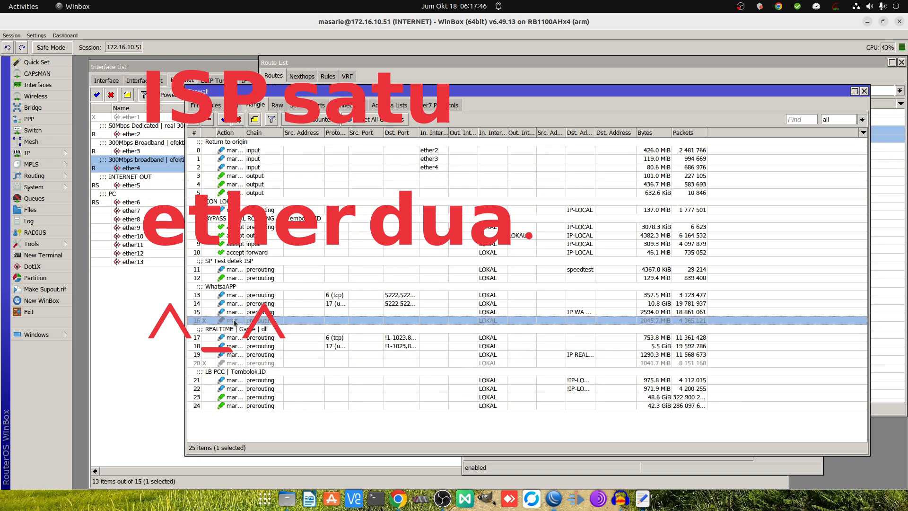
pyautogui.click(234, 295)
pyautogui.click(234, 321)
pyautogui.click(238, 355)
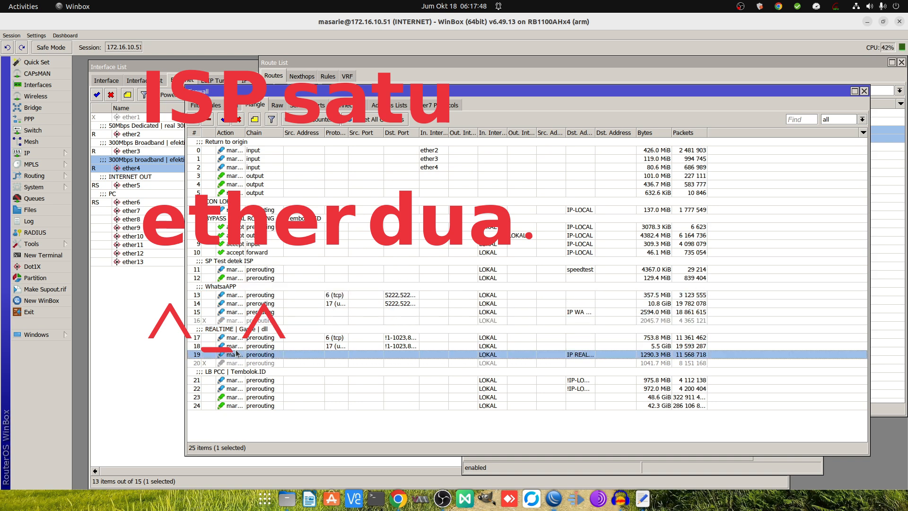
pyautogui.click(251, 296)
pyautogui.click(313, 62)
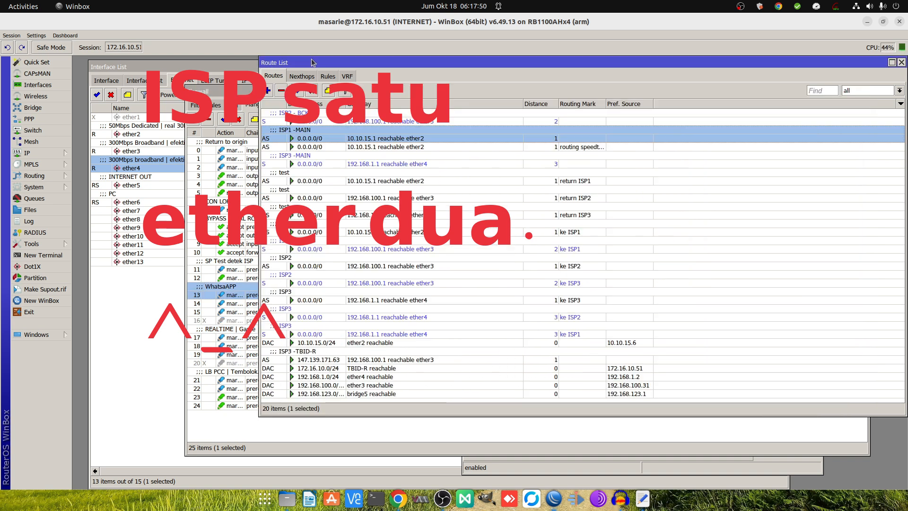
# Examine the live traffic on ether2 and ether3 in the Ethernet interface list, and close that list.
pyautogui.click(167, 85)
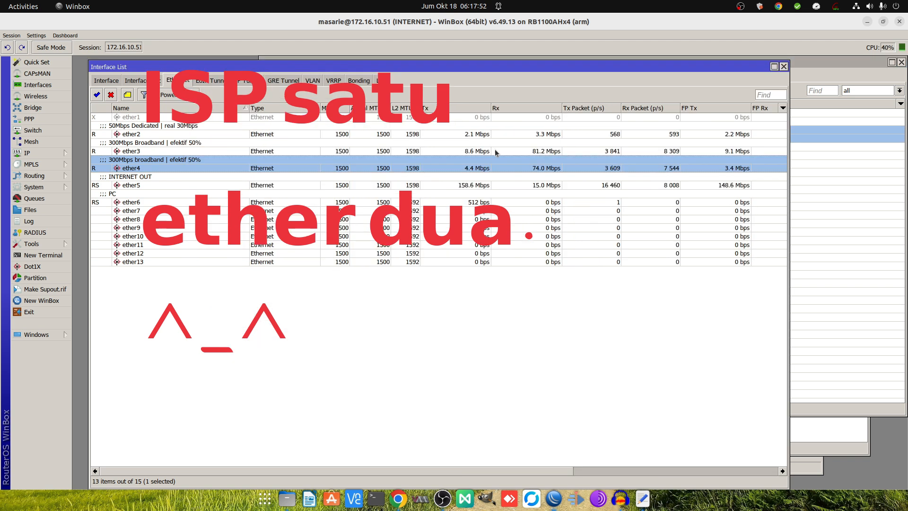
pyautogui.click(538, 136)
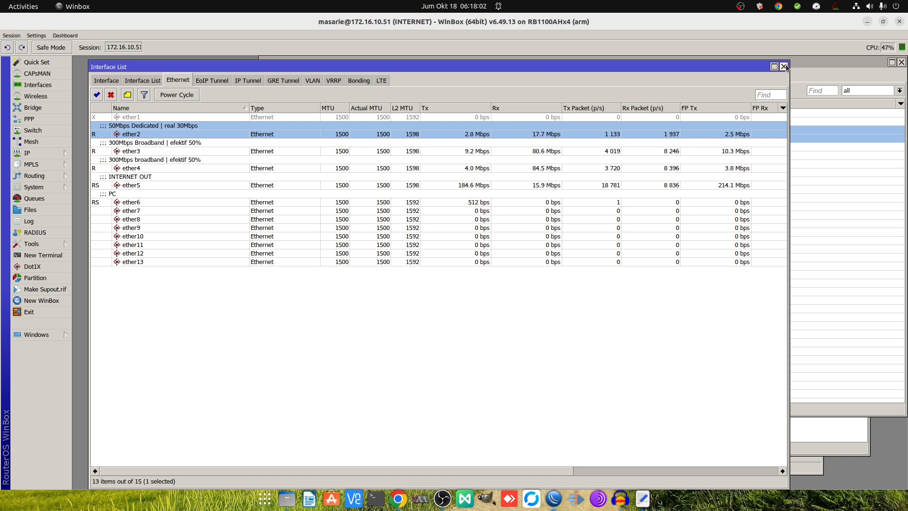
pyautogui.click(520, 151)
pyautogui.click(539, 136)
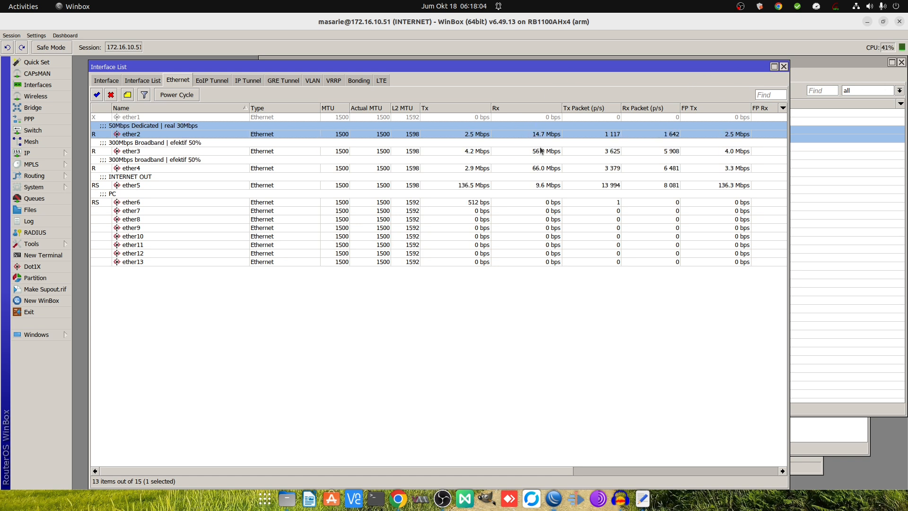
pyautogui.click(783, 67)
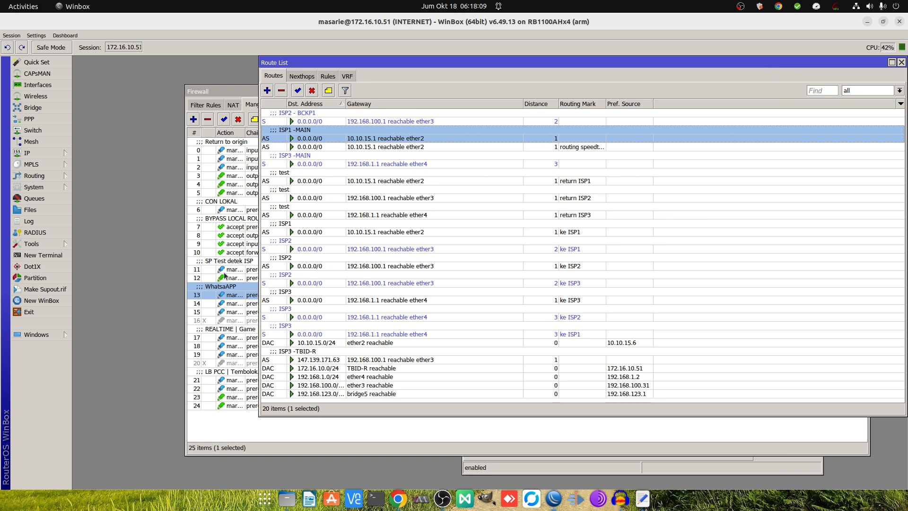
# Bring the mangle rules forward and check which other WinBox sessions are open.
pyautogui.click(226, 294)
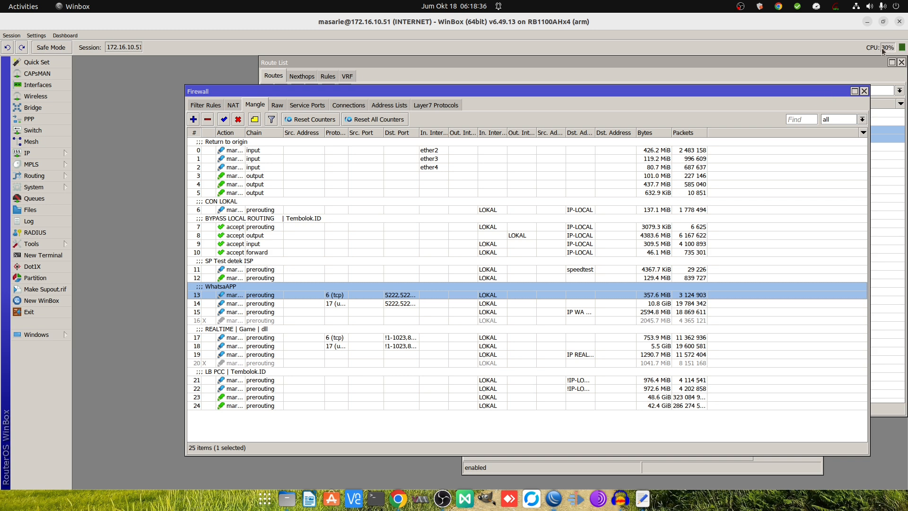
pyautogui.moveTo(624, 90); pyautogui.dragTo(594, 87)
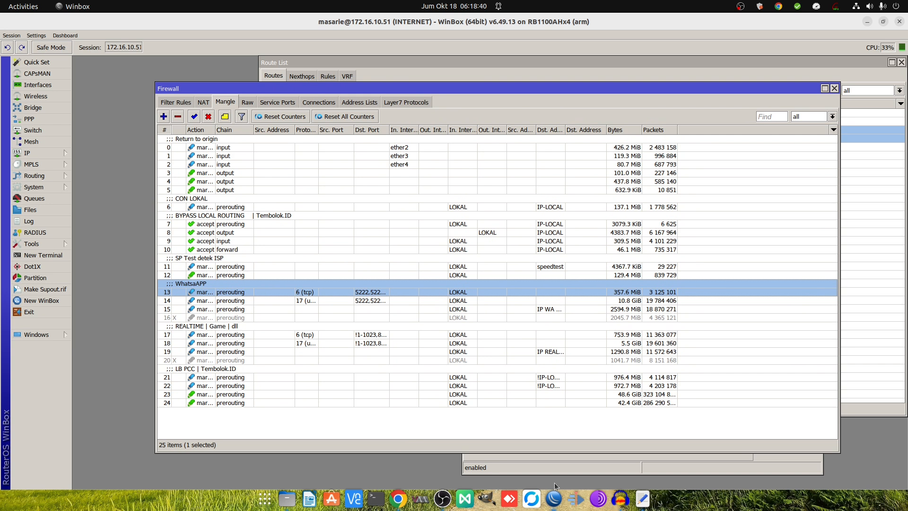
pyautogui.rightClick(553, 499)
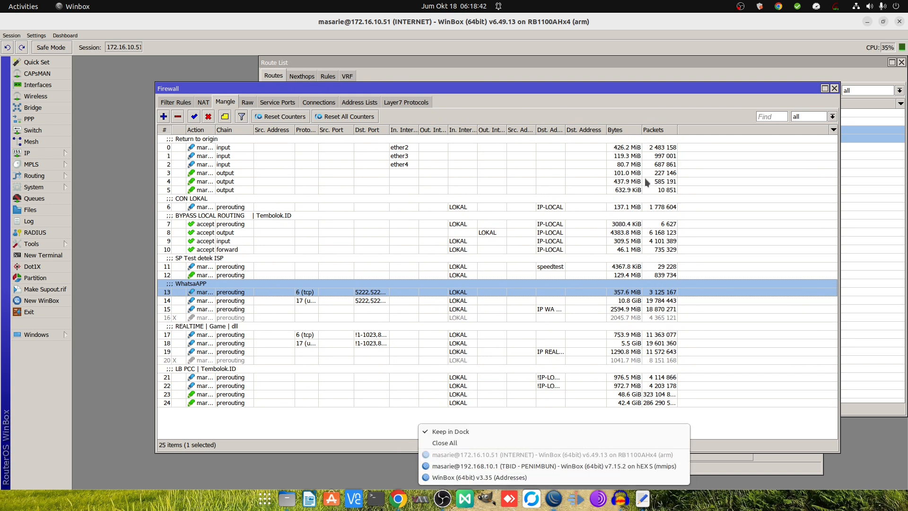
pyautogui.click(678, 157)
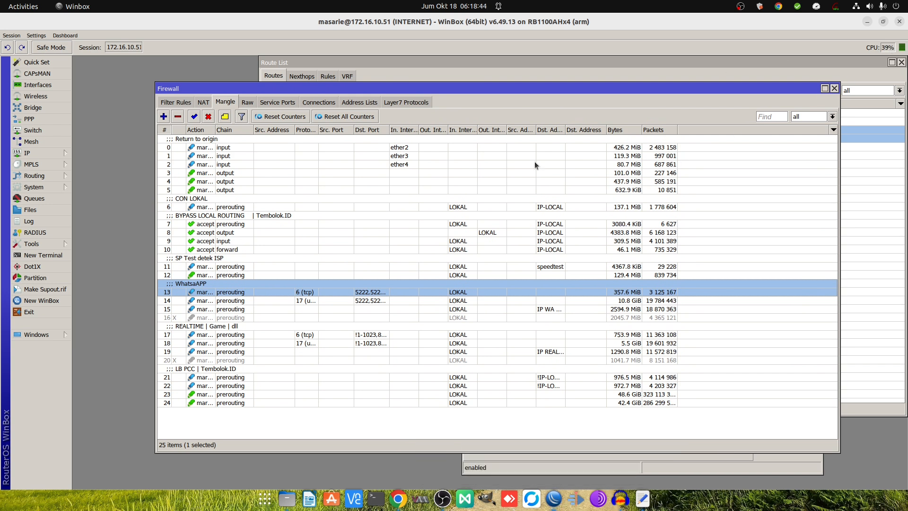
# Check the INTERNET OUT traffic on ether5 in the Ethernet interface list, and review the default routes in the Route List.
pyautogui.click(50, 88)
pyautogui.click(541, 185)
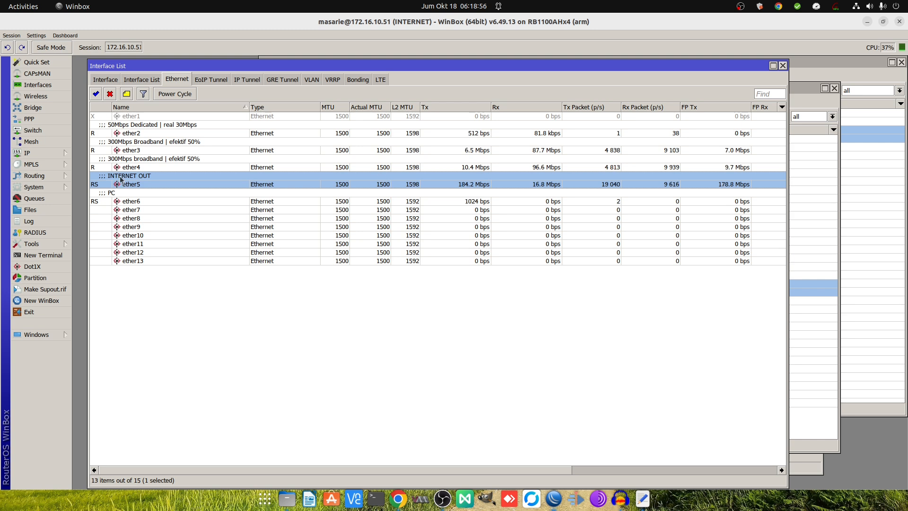
pyautogui.click(49, 157)
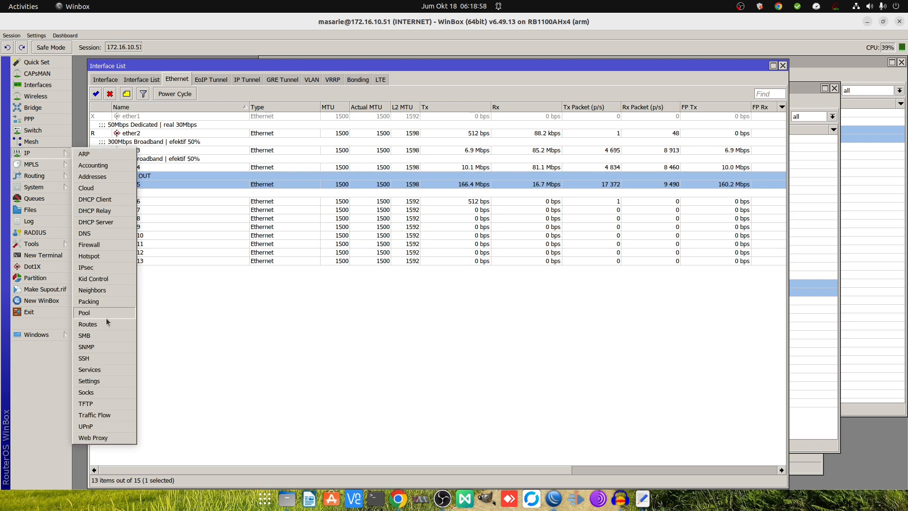
pyautogui.click(88, 324)
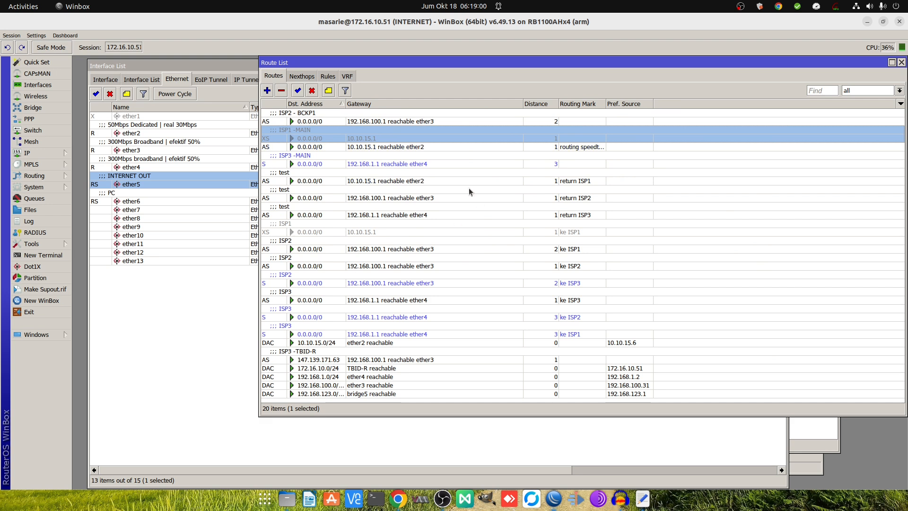
pyautogui.click(553, 164)
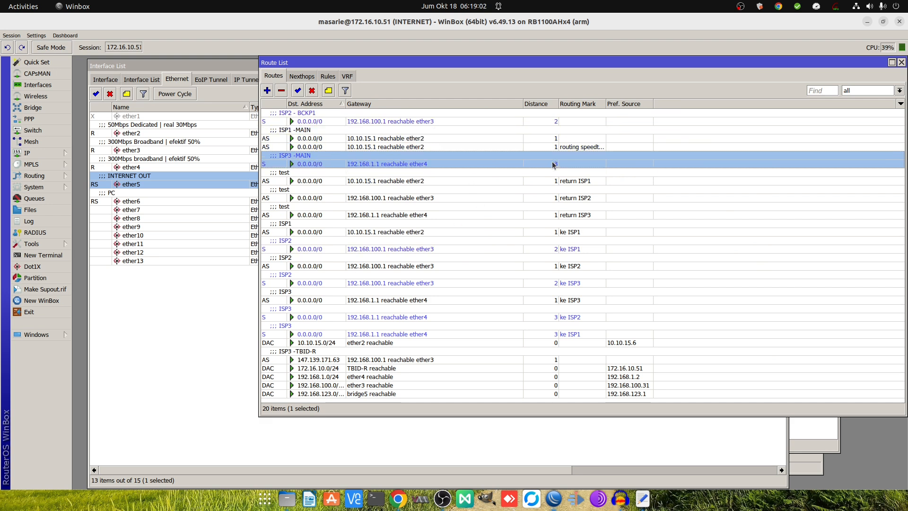
pyautogui.click(549, 149)
pyautogui.click(536, 177)
pyautogui.click(521, 207)
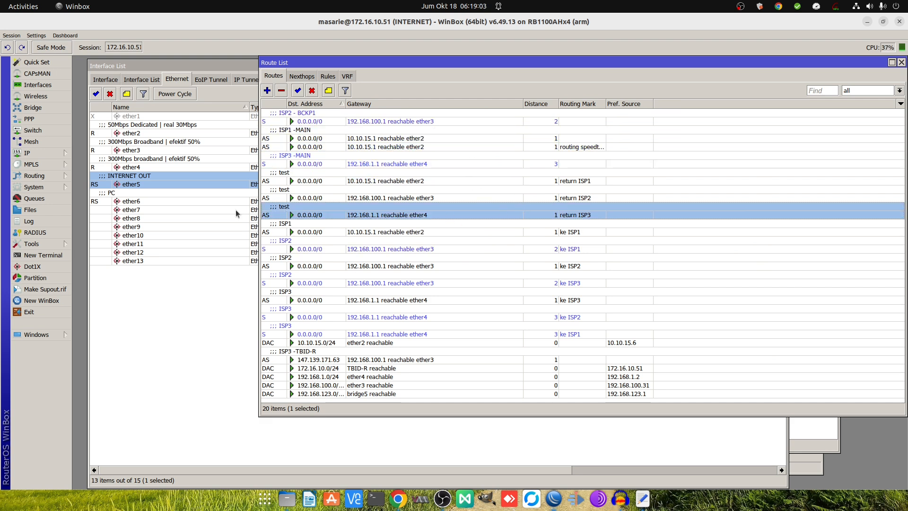
# Open Netwatch and go through its monitored hosts 1.1.1.5, 8.8.4.4 and 8.8.8.8.
pyautogui.click(58, 245)
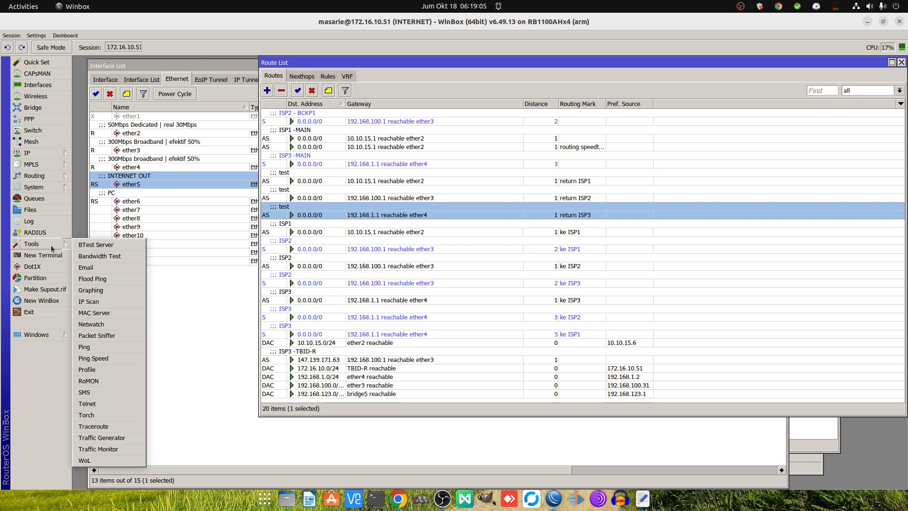
pyautogui.click(94, 325)
pyautogui.moveTo(227, 216); pyautogui.dragTo(475, 201)
pyautogui.click(513, 230)
pyautogui.press('Down')
pyautogui.press('Down')
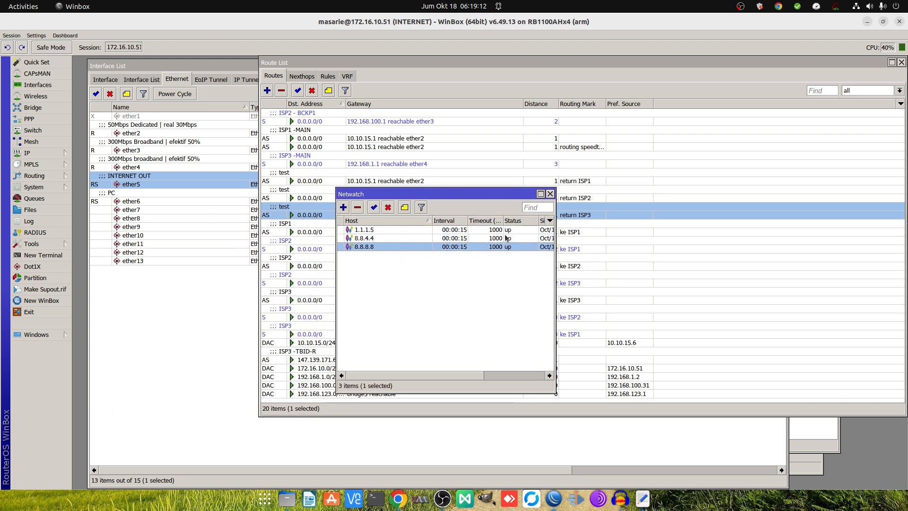
# Rearrange the Netwatch and Route List windows so the monitored hosts and the main ISP routes can be viewed together.
pyautogui.moveTo(508, 194); pyautogui.dragTo(325, 183)
pyautogui.moveTo(403, 55); pyautogui.dragTo(439, 60)
pyautogui.moveTo(381, 135); pyautogui.dragTo(419, 163)
pyautogui.click(248, 183)
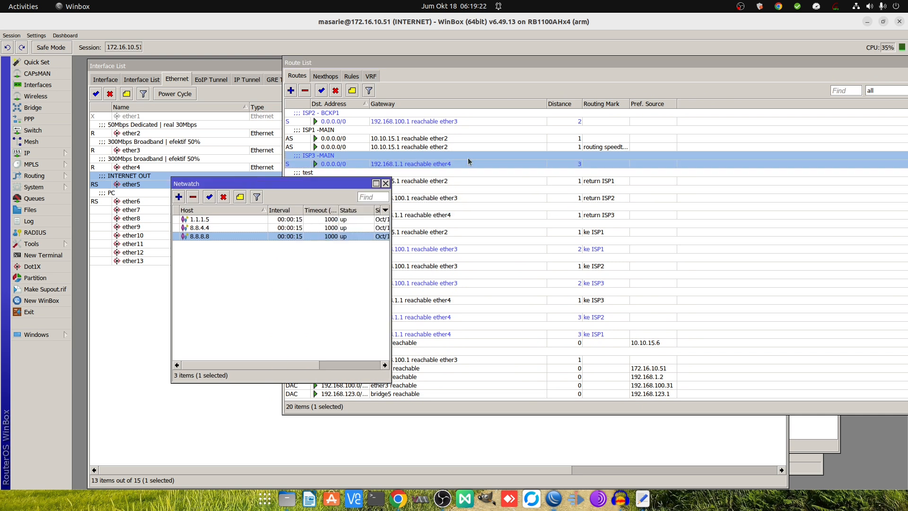
pyautogui.moveTo(344, 188)
pyautogui.mouseDown()
pyautogui.moveTo(345, 176)
pyautogui.moveTo(328, 185)
pyautogui.mouseUp()
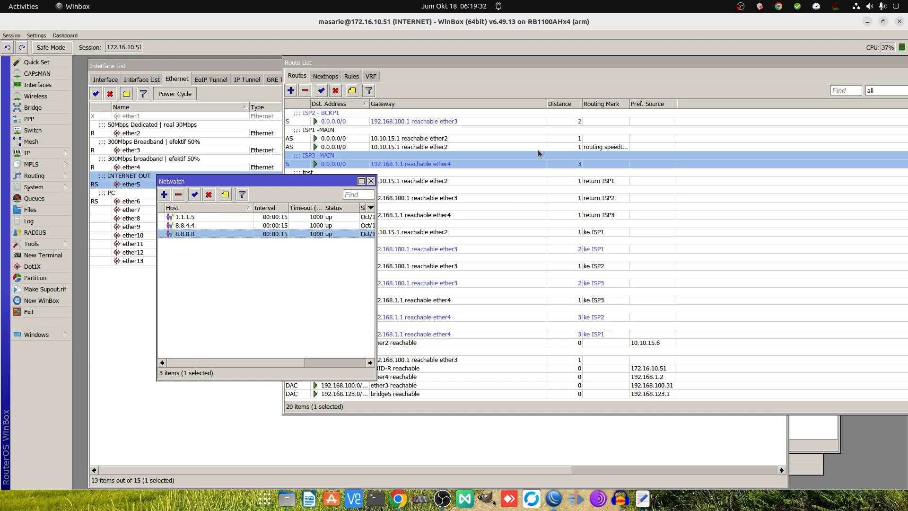
pyautogui.moveTo(276, 182); pyautogui.dragTo(288, 183)
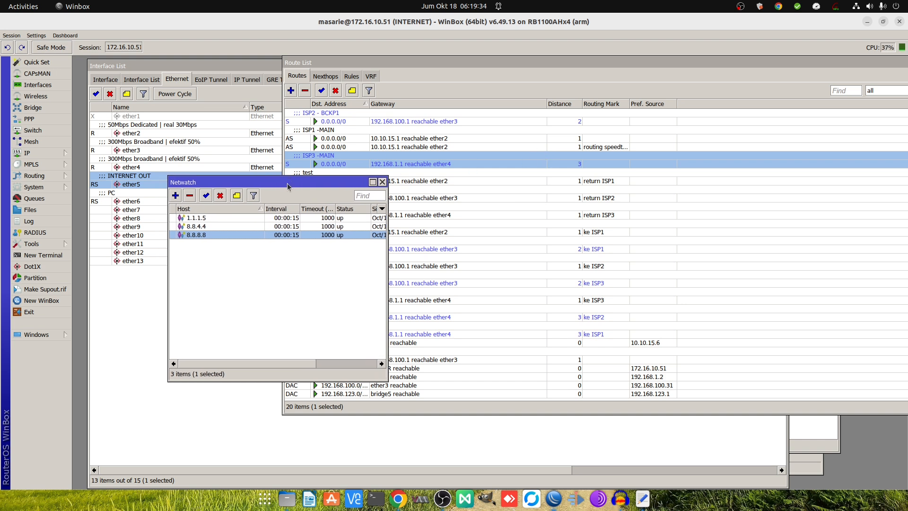
# Open the Netwatch host 1.1.1.5, compare its Up and Down scripts, and close the host's settings.
pyautogui.doubleClick(226, 219)
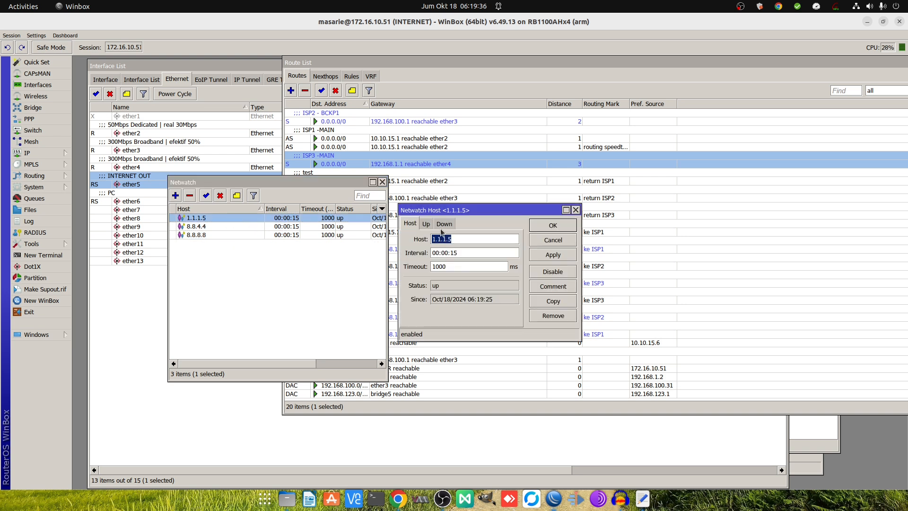
pyautogui.click(447, 225)
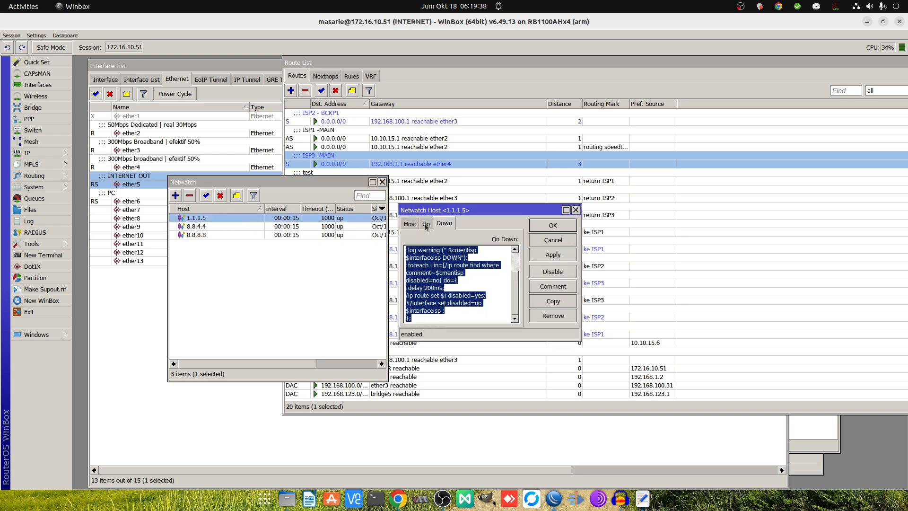
pyautogui.click(426, 224)
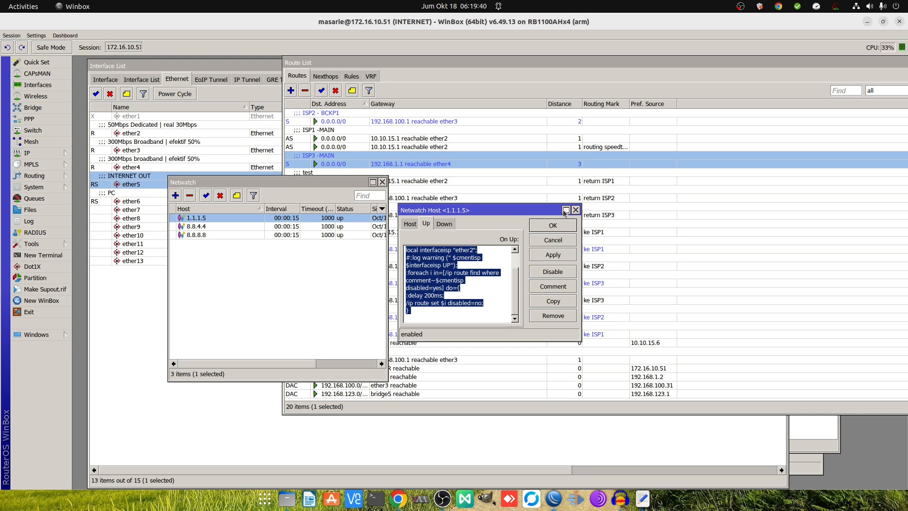
pyautogui.click(445, 225)
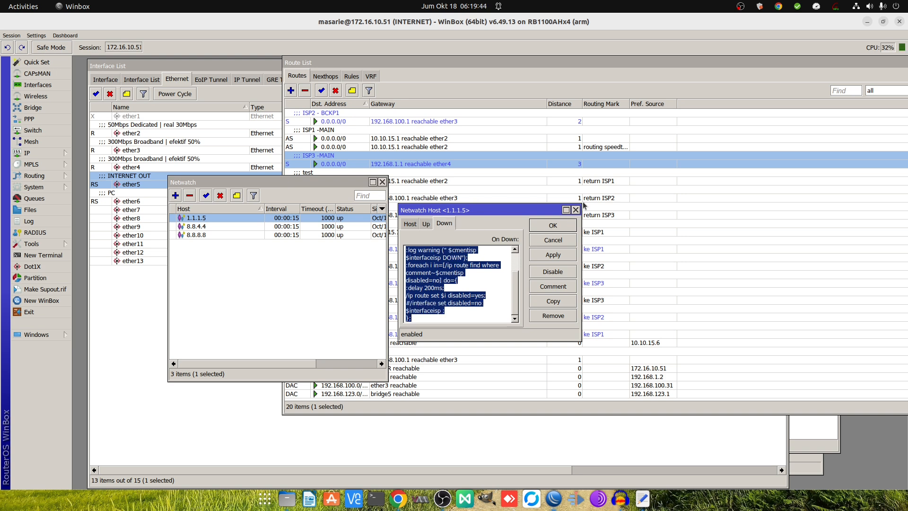
pyautogui.click(426, 225)
pyautogui.click(444, 225)
pyautogui.click(427, 226)
pyautogui.click(446, 224)
pyautogui.moveTo(522, 209); pyautogui.dragTo(536, 197)
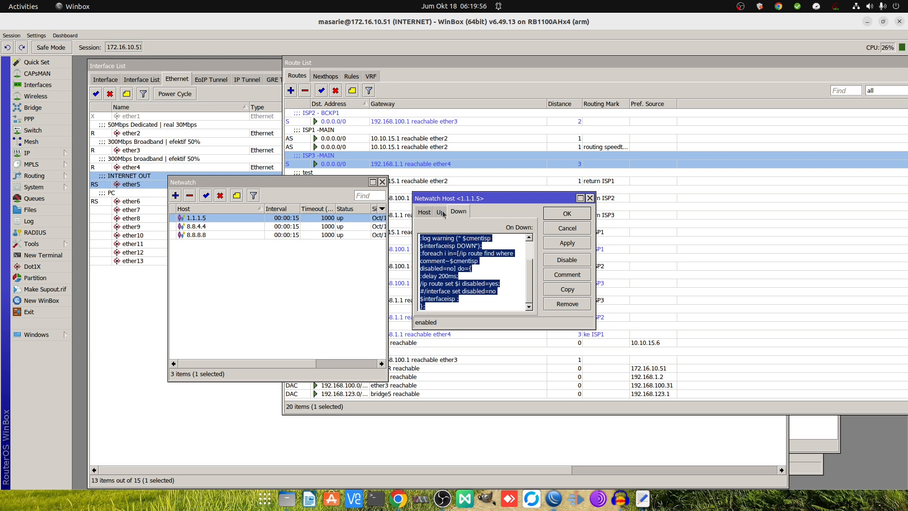
pyautogui.click(589, 198)
# Widen the Netwatch window so the full Since column of the monitored hosts is displayed.
pyautogui.moveTo(337, 183); pyautogui.dragTo(342, 182)
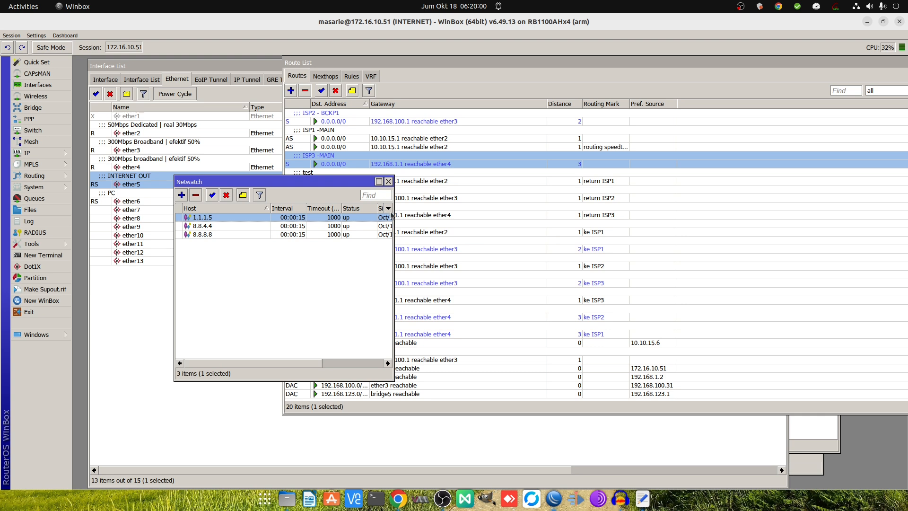
pyautogui.moveTo(393, 214); pyautogui.dragTo(465, 209)
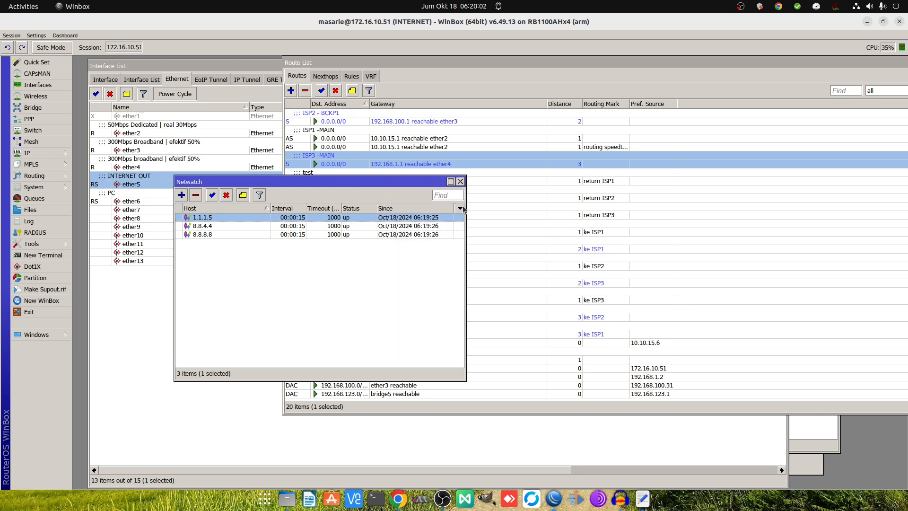
pyautogui.click(460, 208)
pyautogui.click(466, 193)
pyautogui.moveTo(466, 193)
pyautogui.mouseDown()
pyautogui.moveTo(450, 193)
pyautogui.moveTo(458, 194)
pyautogui.mouseUp()
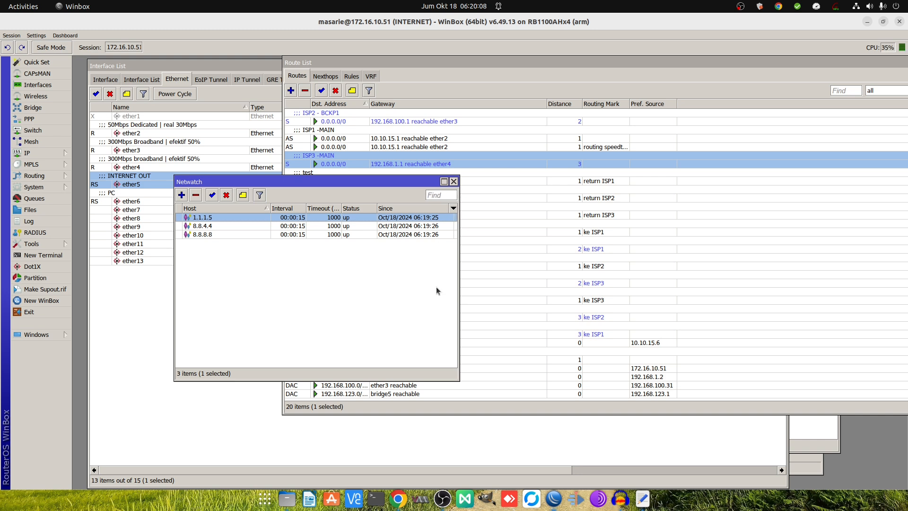
# Shift the Netwatch window beside the route list and go through the monitored hosts 8.8.4.4 and 8.8.8.8.
pyautogui.moveTo(362, 183); pyautogui.dragTo(355, 191)
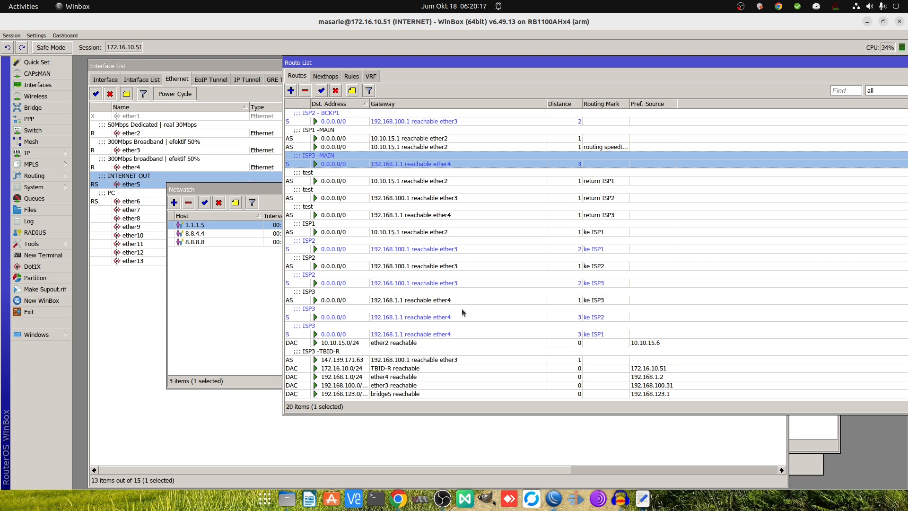
pyautogui.click(226, 243)
pyautogui.click(229, 236)
pyautogui.click(230, 240)
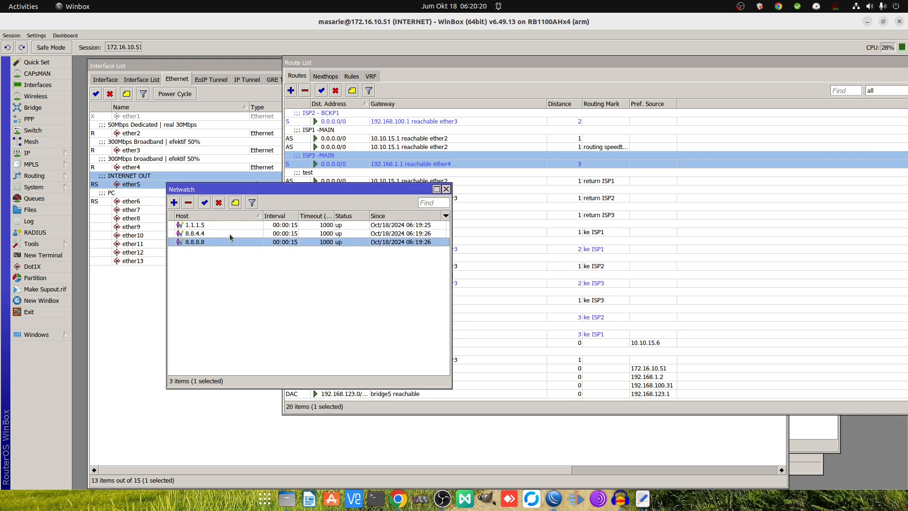
# Go through the policy routing rules and open the one for destination 8.8.8.8 to check its action and table.
pyautogui.click(352, 76)
pyautogui.click(436, 138)
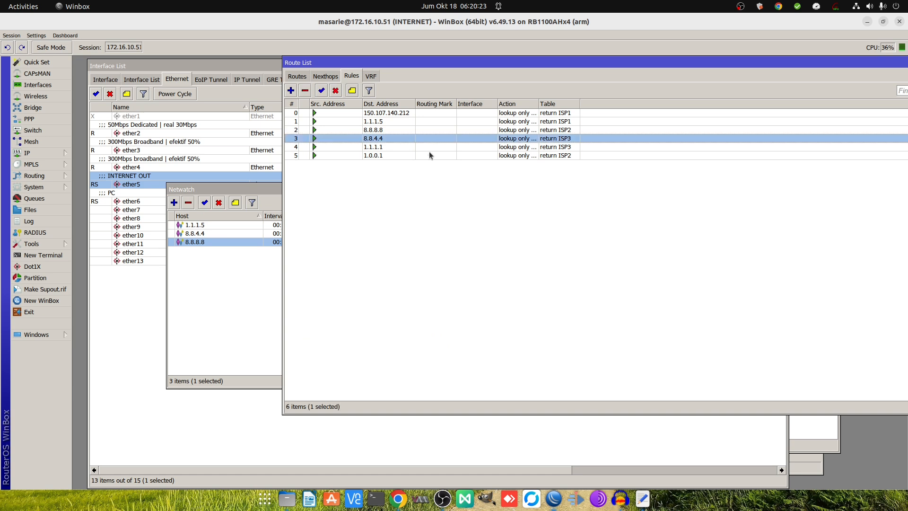
pyautogui.click(429, 147)
pyautogui.click(428, 155)
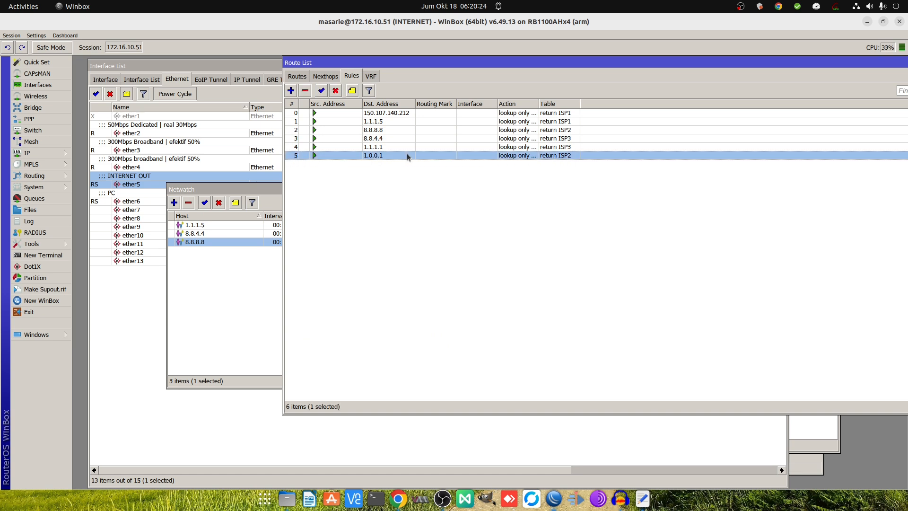
pyautogui.click(212, 242)
pyautogui.doubleClick(374, 130)
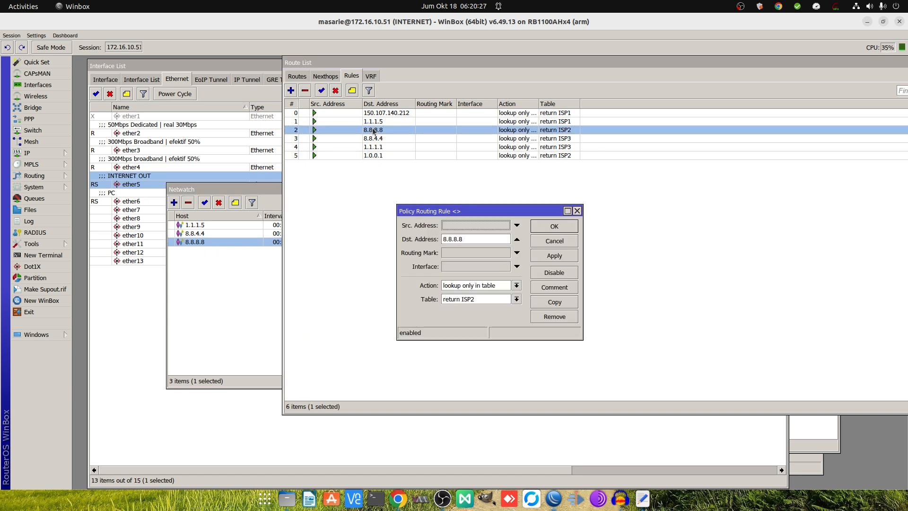
pyautogui.doubleClick(470, 239)
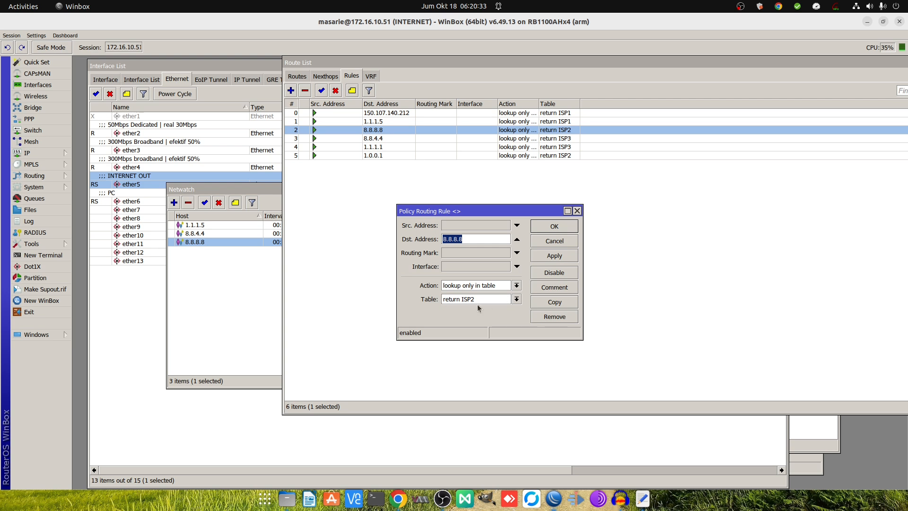
# Return to the routes, open the one with routing mark return ISP2 to check its gateway, and close it.
pyautogui.click(297, 76)
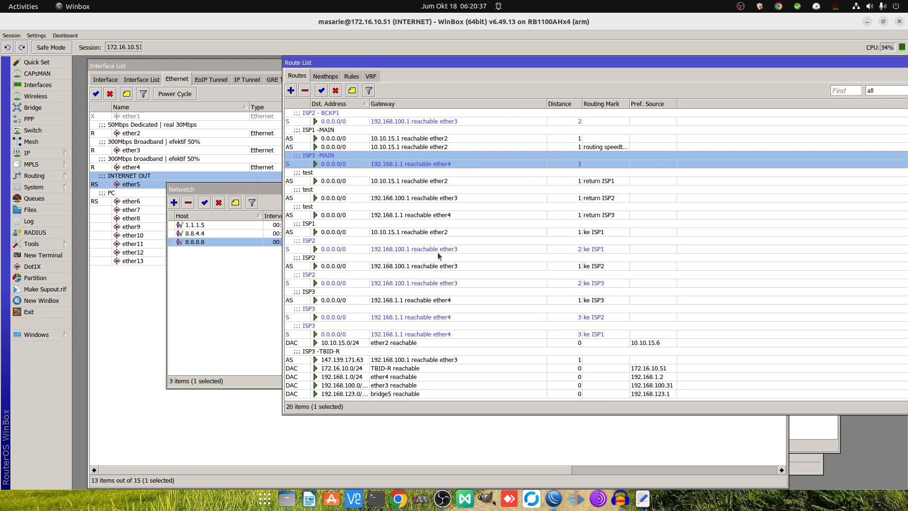
pyautogui.doubleClick(610, 198)
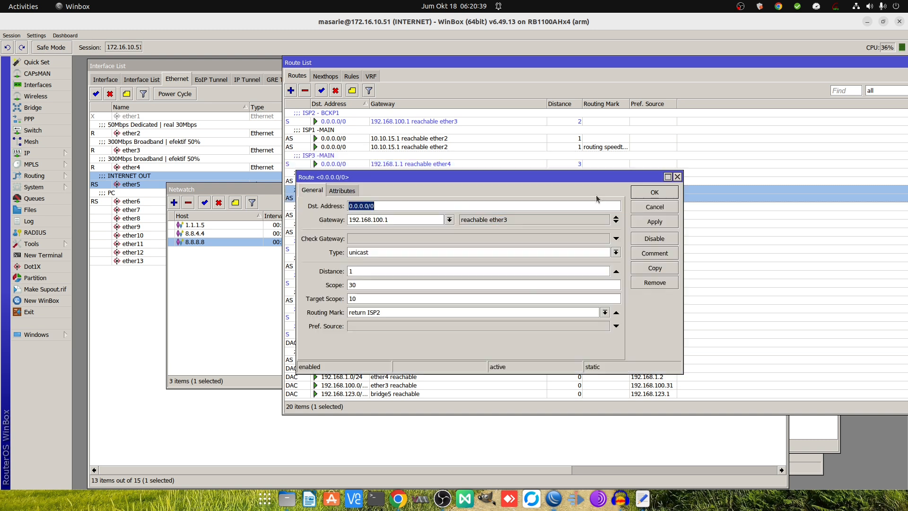
pyautogui.click(664, 189)
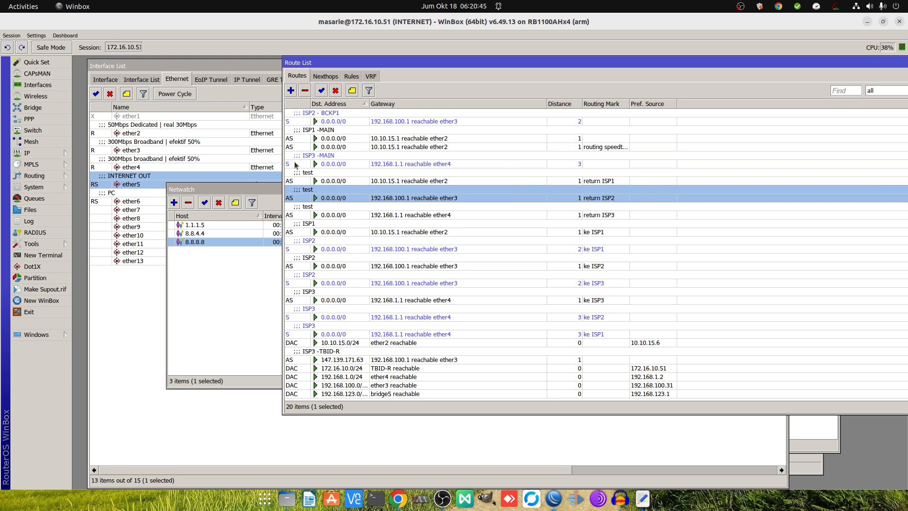
# Switch to the client's WhatsApp chat in Chrome, read back to the dedicated link's ping problems, and clear the message search.
pyautogui.click(398, 499)
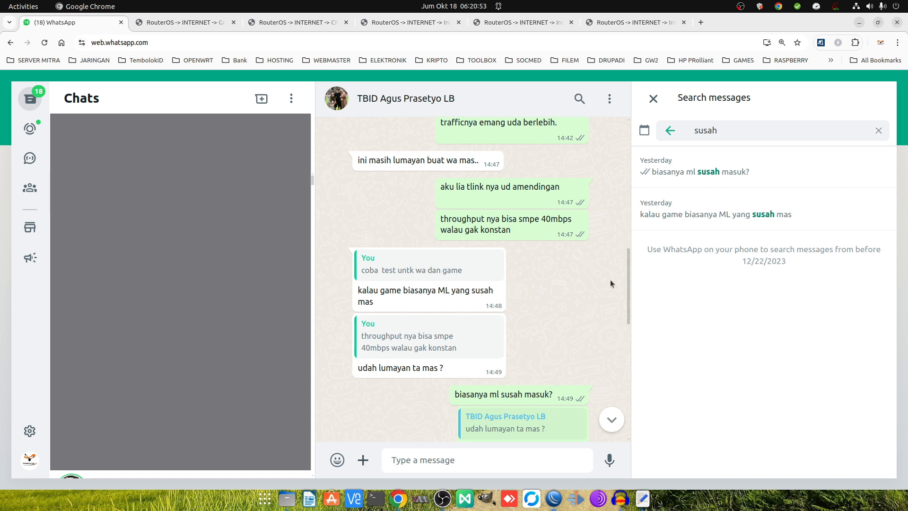
pyautogui.scroll(10, 628, 230)
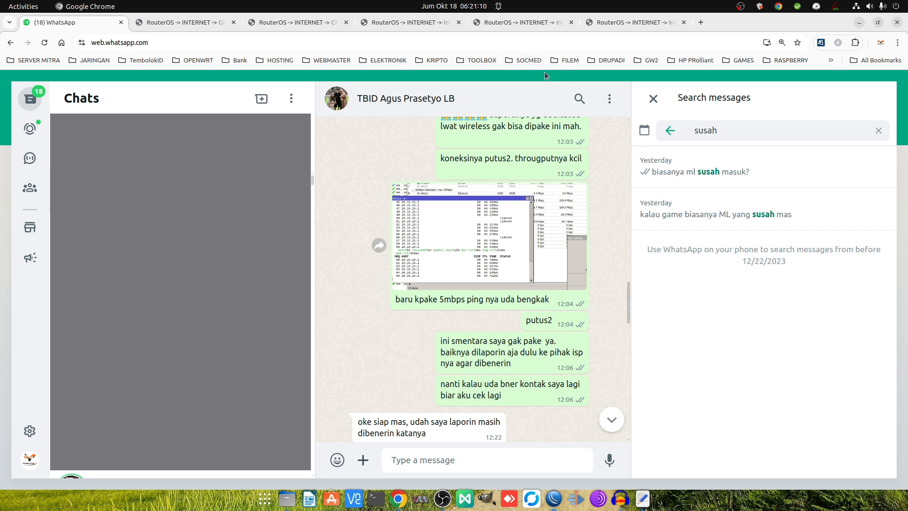
pyautogui.click(878, 131)
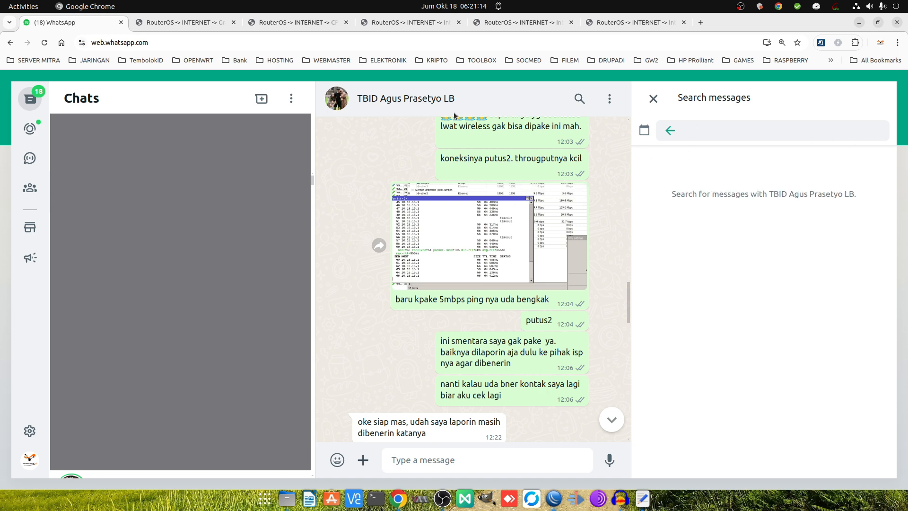
# Compare the ether2, ether3 and ether4 traffic graphs with the router's CPU usage graph.
pyautogui.click(406, 21)
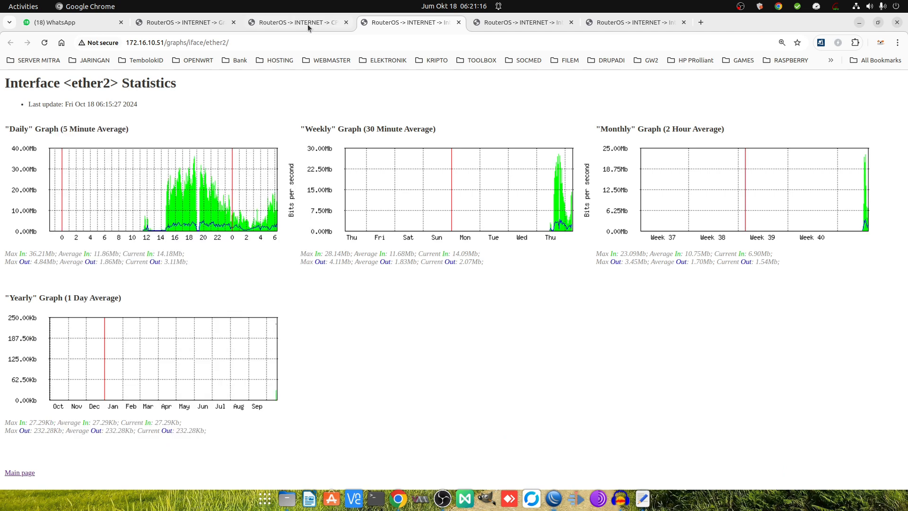
pyautogui.click(306, 25)
pyautogui.click(169, 24)
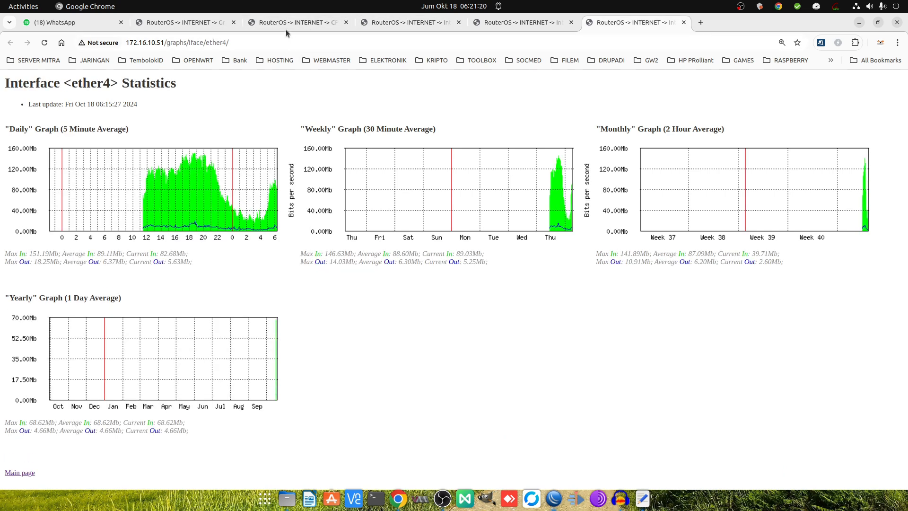
pyautogui.click(285, 23)
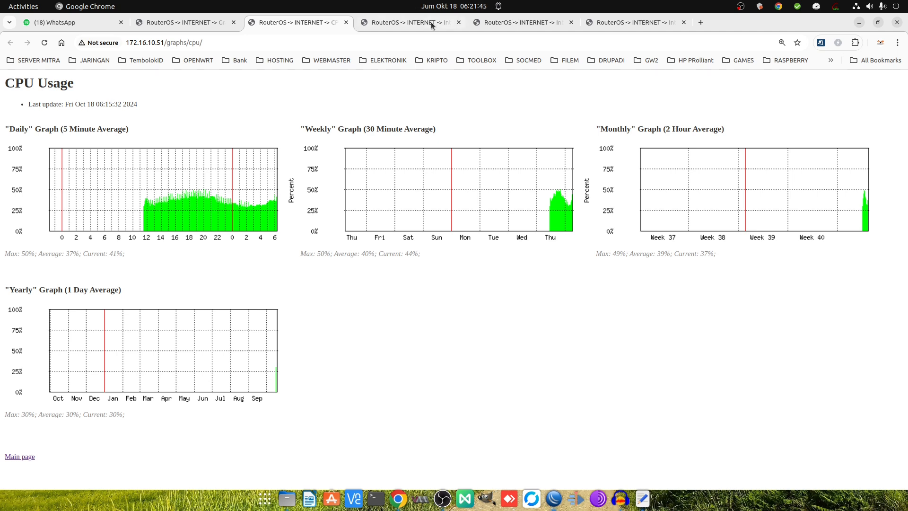
pyautogui.click(206, 23)
pyautogui.click(273, 24)
pyautogui.click(521, 22)
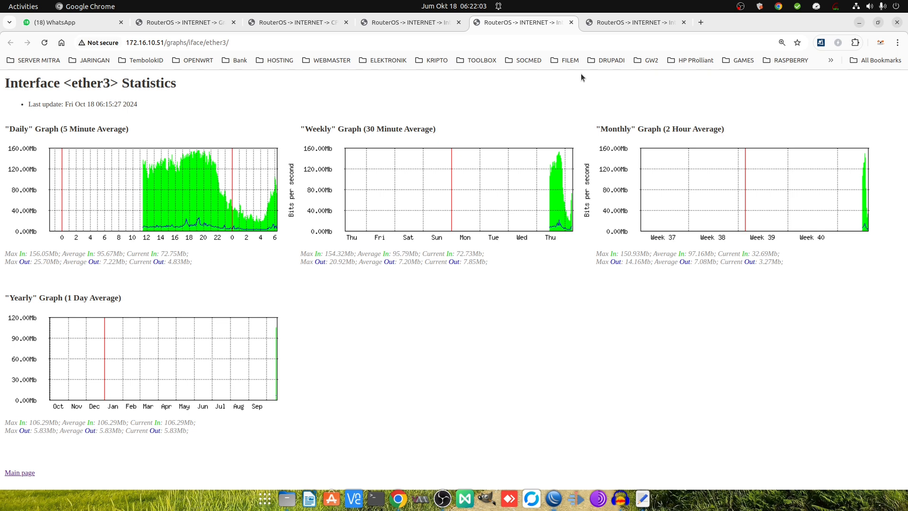
pyautogui.hotkey('ctrl', 'pageup')
pyautogui.hotkey('ctrl', 'pageup')
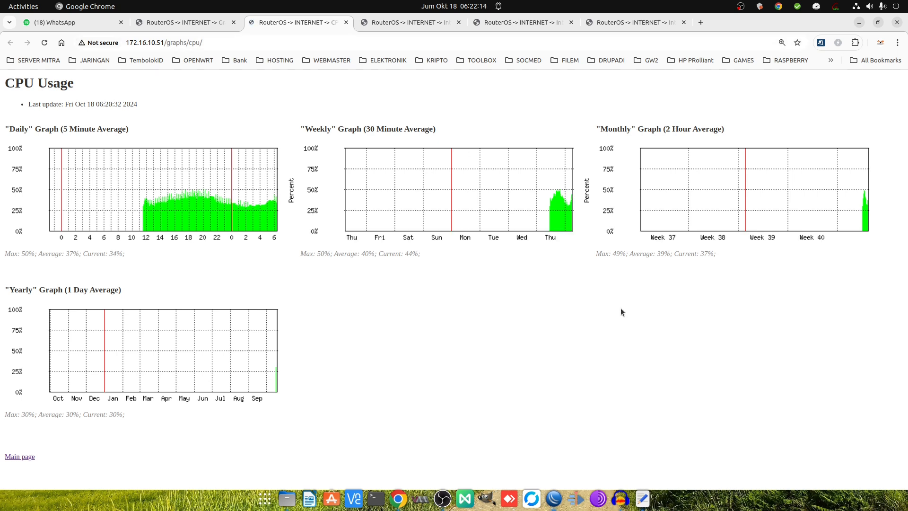
pyautogui.click(620, 499)
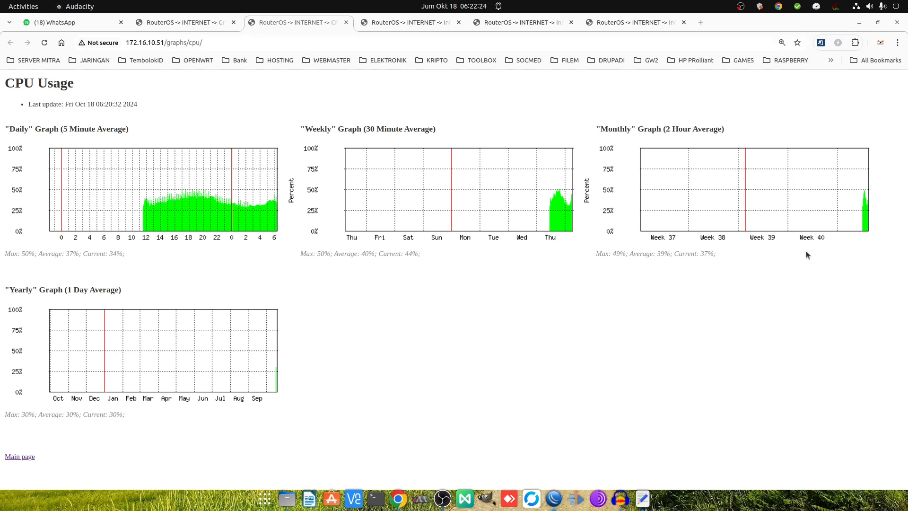
# Go back to the client's WhatsApp chat, close the message search, and read the earlier messages about load monitoring and ISP naming.
pyautogui.click(52, 23)
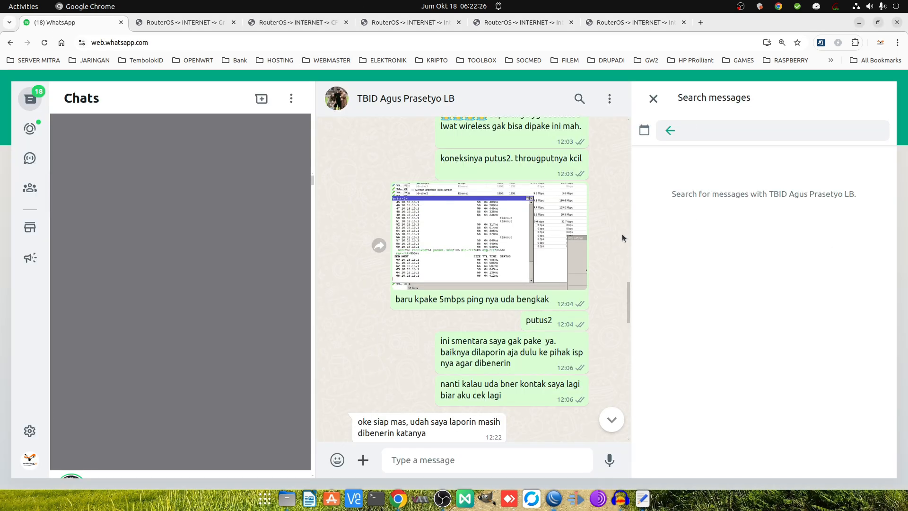
pyautogui.click(653, 100)
pyautogui.scroll(10, 747, 303)
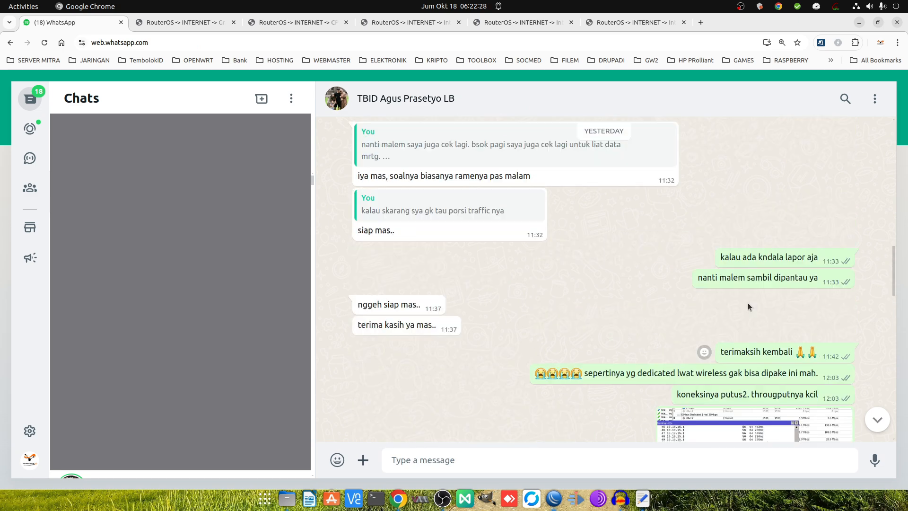
pyautogui.scroll(10, 746, 303)
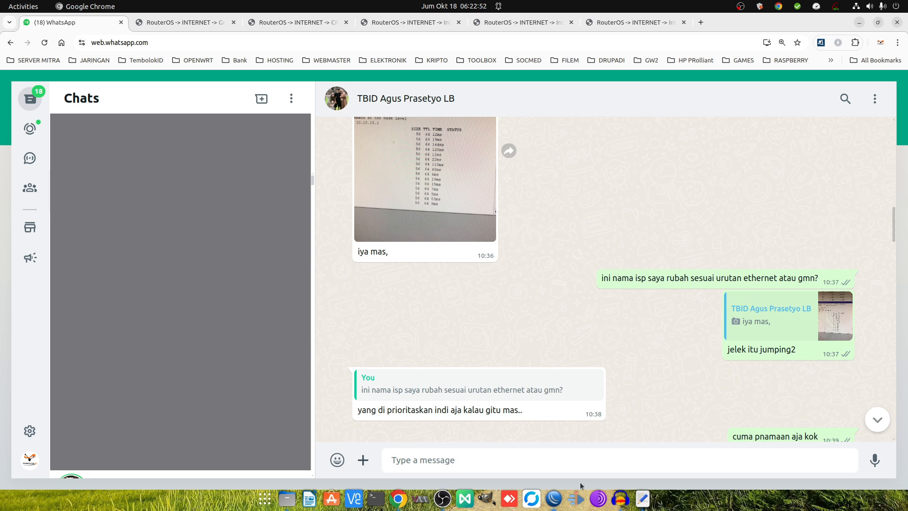
# Switch to WinBox and compare the live traffic of the dedicated link ether2 with the broadband links ether3 and ether4.
pyautogui.click(556, 499)
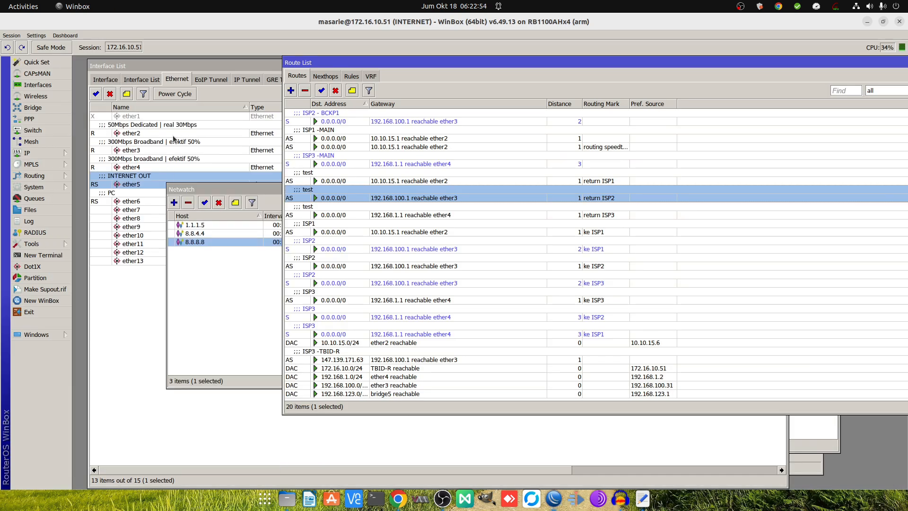
pyautogui.click(180, 140)
pyautogui.click(184, 159)
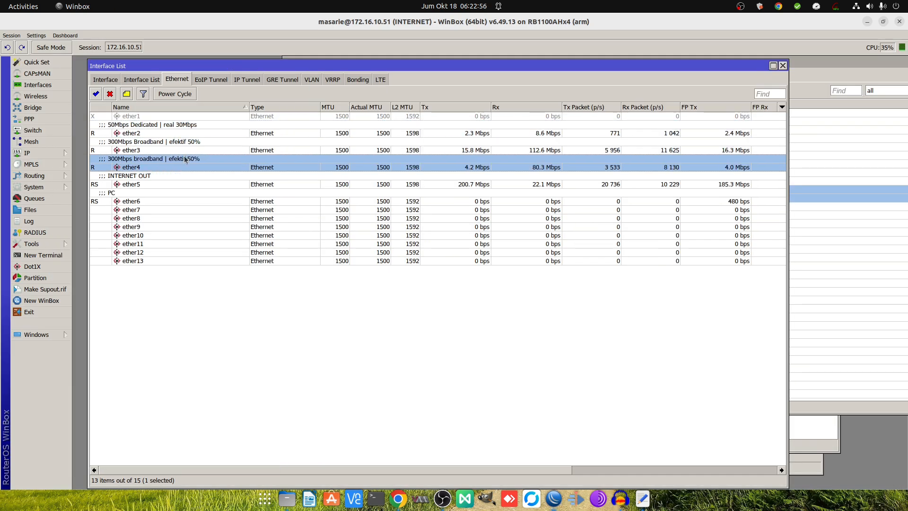
pyautogui.click(185, 126)
pyautogui.click(186, 144)
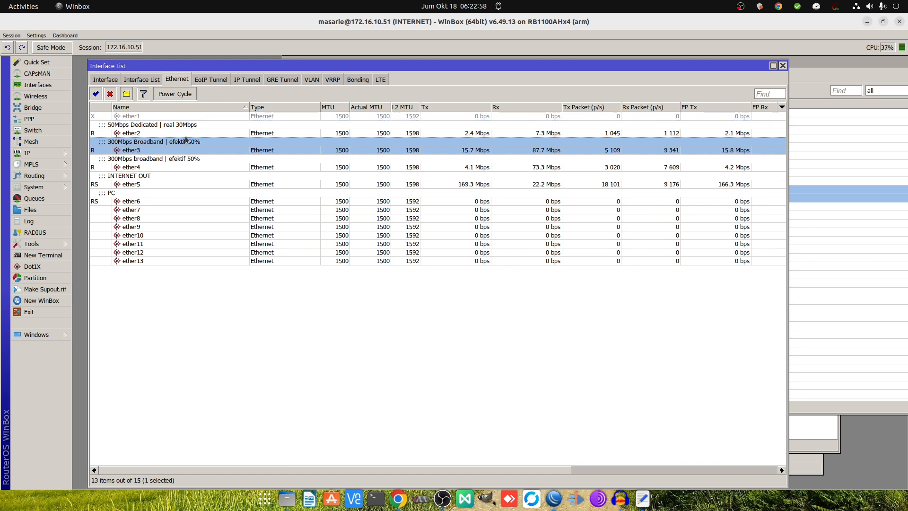
pyautogui.click(180, 127)
pyautogui.click(182, 142)
pyautogui.click(180, 129)
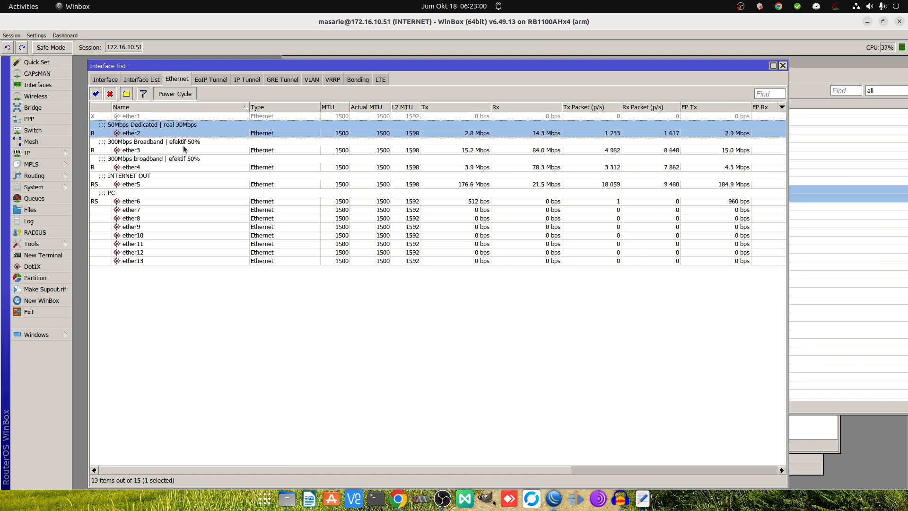
pyautogui.click(182, 147)
pyautogui.click(183, 160)
pyautogui.click(182, 148)
pyautogui.click(182, 159)
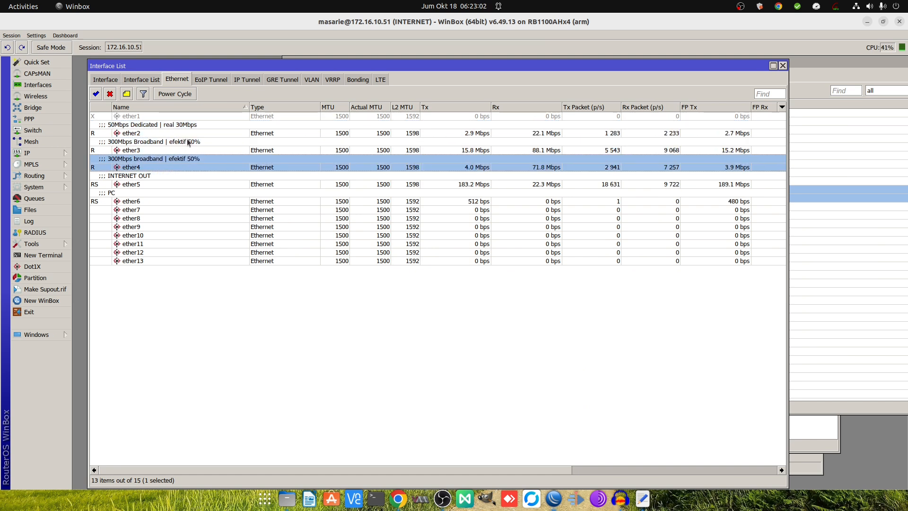
pyautogui.click(183, 149)
pyautogui.click(178, 161)
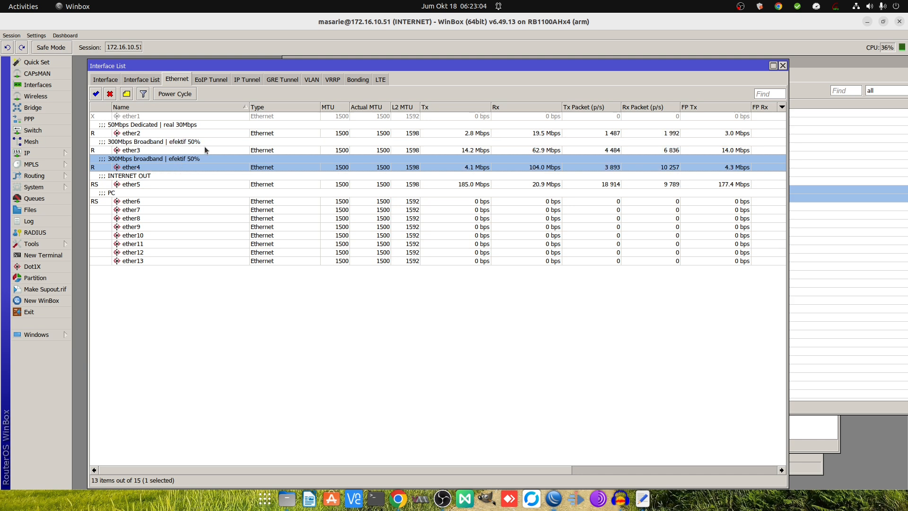
pyautogui.click(221, 135)
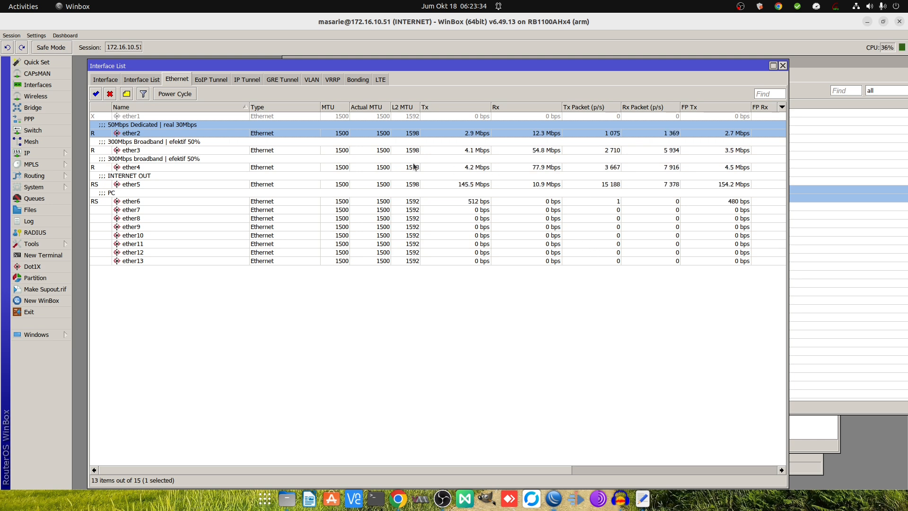
# List all interfaces and examine the traffic of the TBID-R OVPN client.
pyautogui.click(105, 79)
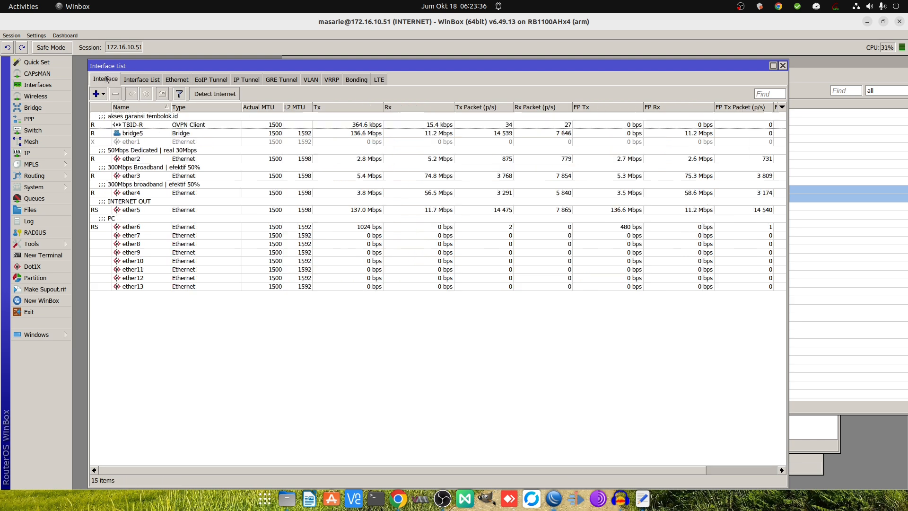
pyautogui.click(134, 124)
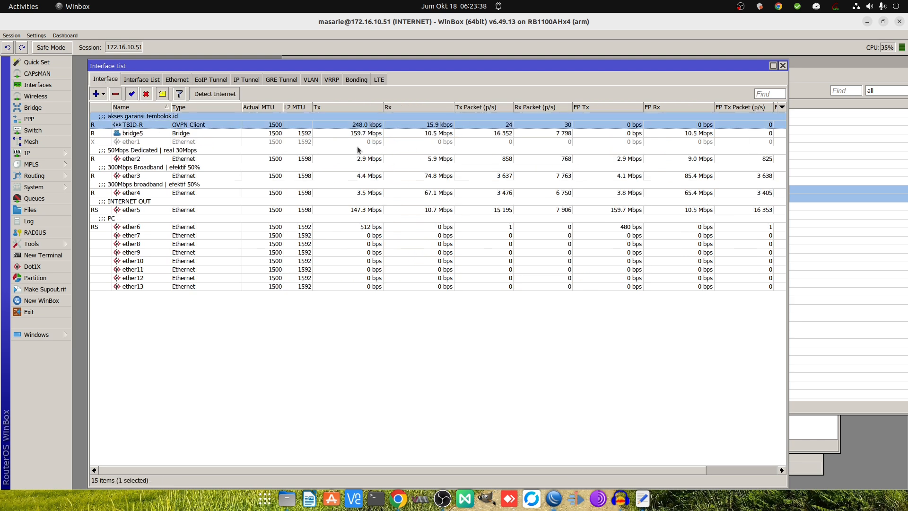
pyautogui.press('Down')
pyautogui.press('Down')
pyautogui.press('Up')
pyautogui.press('Up')
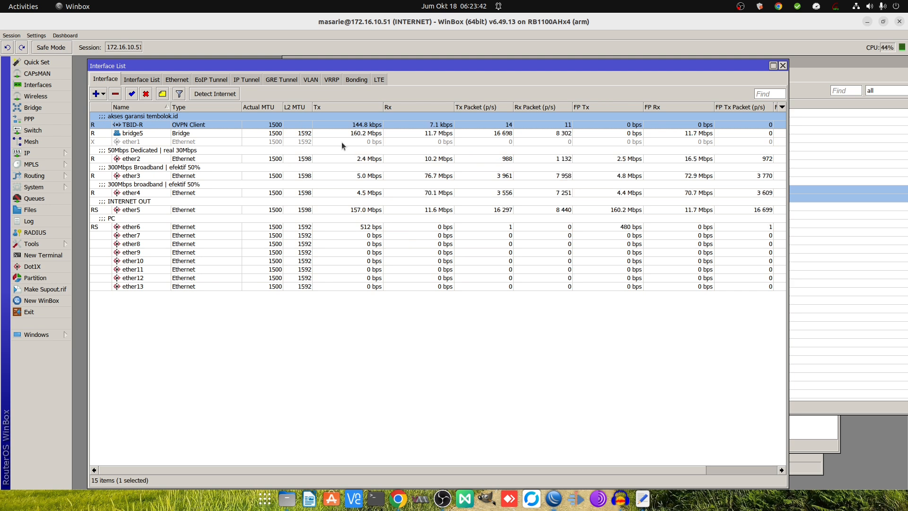
# Examine the receive traffic of the three ISP links in the full interface list, along with the PC port ether6.
pyautogui.click(419, 157)
pyautogui.click(415, 194)
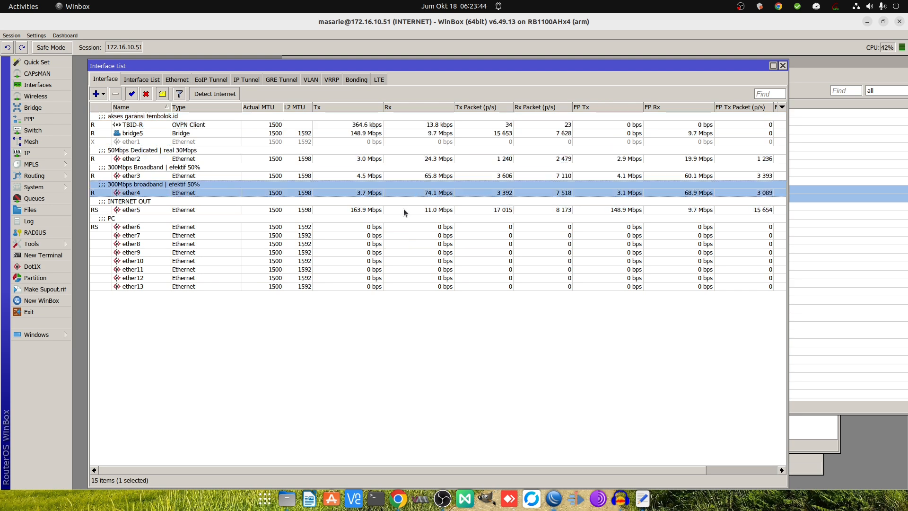
pyautogui.click(398, 217)
pyautogui.click(406, 175)
pyautogui.click(395, 217)
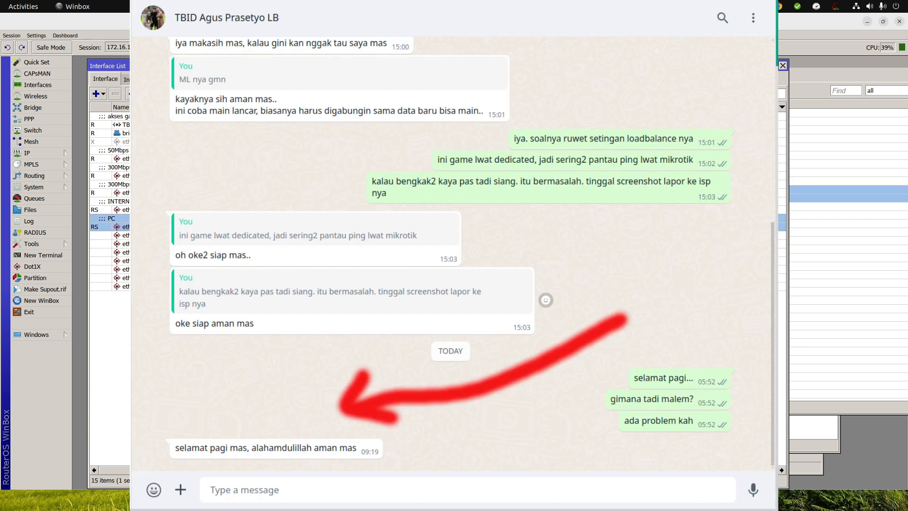